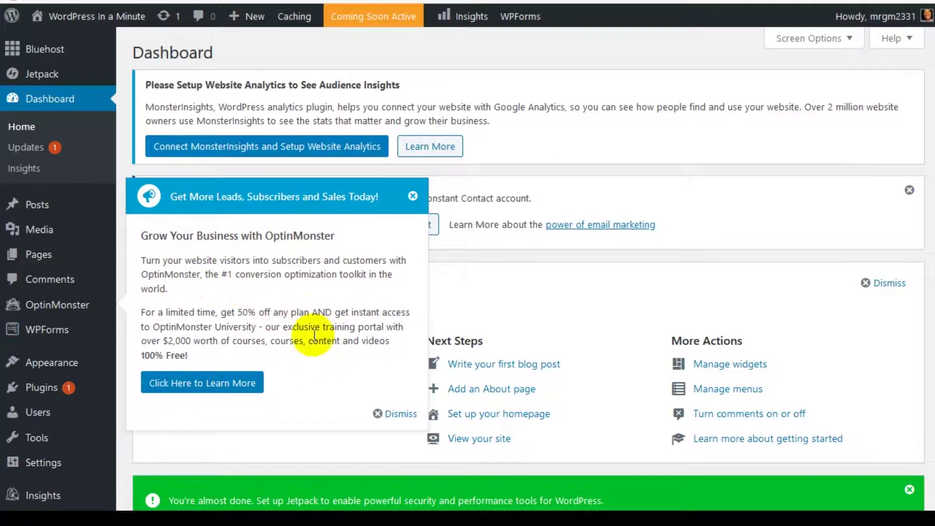
- Dismiss the OptinMonster pop-up, the WPForms Constant Contact notice and the Jetpack setup banner on the dashboard
{"action": "left_click", "coordinate": [413, 198]}
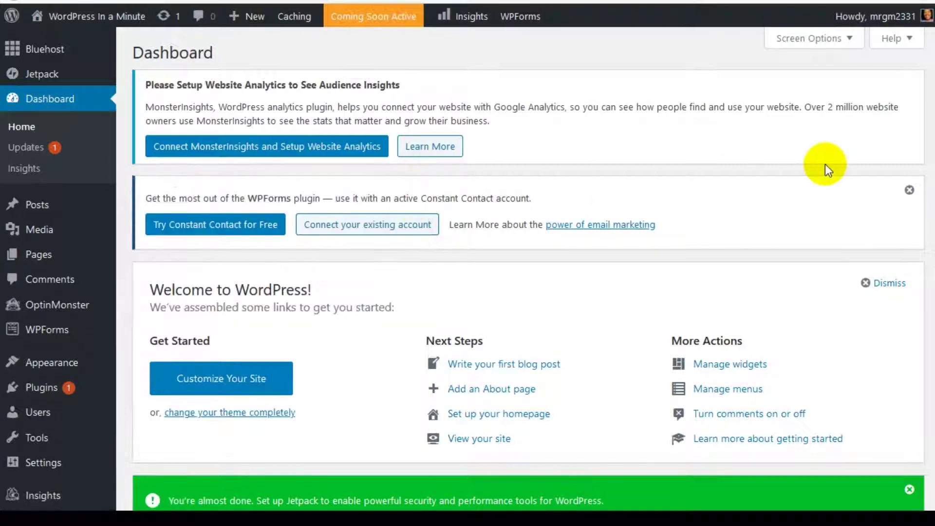
{"action": "left_click", "coordinate": [909, 190]}
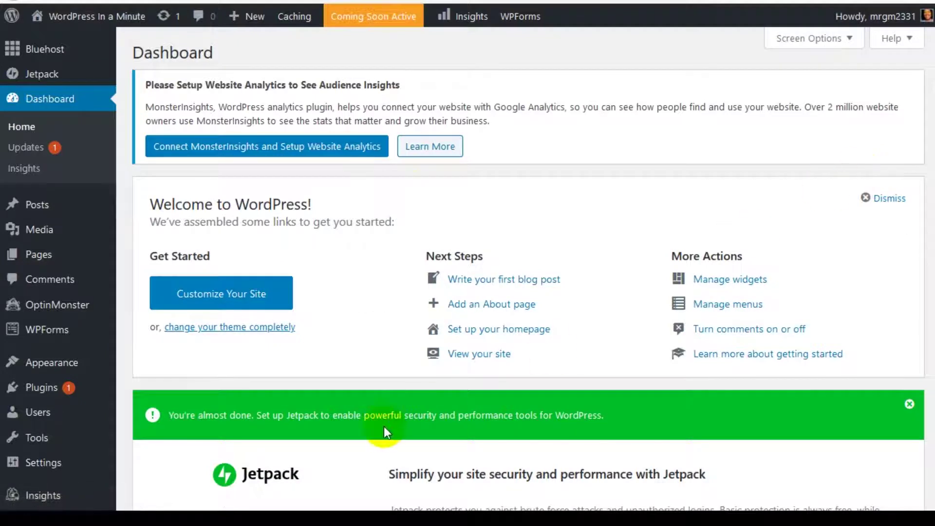
{"action": "left_click", "coordinate": [908, 404]}
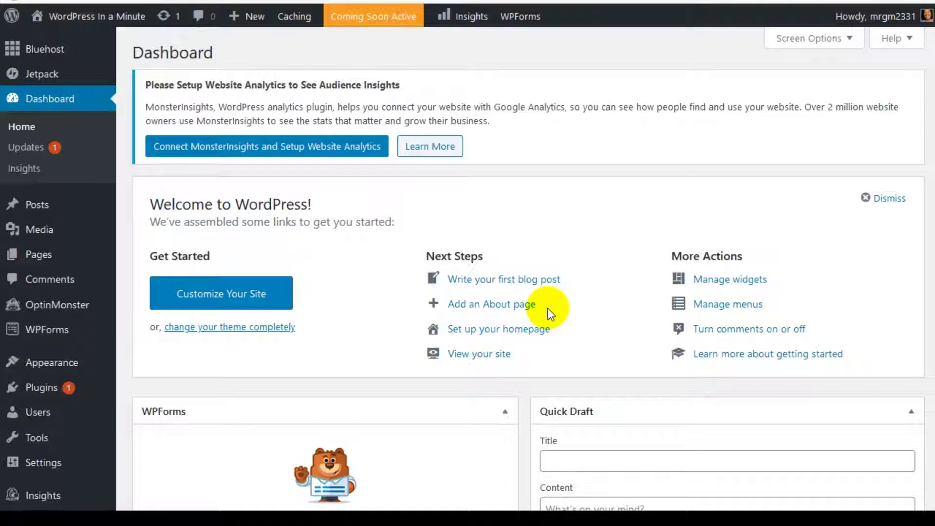
- Visit the live WordPress In a Minute site and look over its homepage down to the footer
{"action": "mouse_move", "coordinate": [78, 30]}
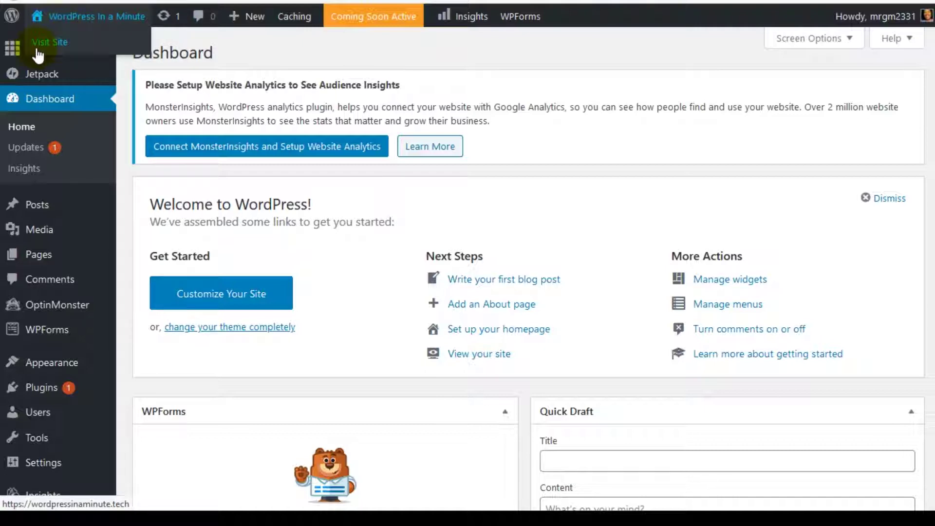
{"action": "left_click", "coordinate": [152, 29]}
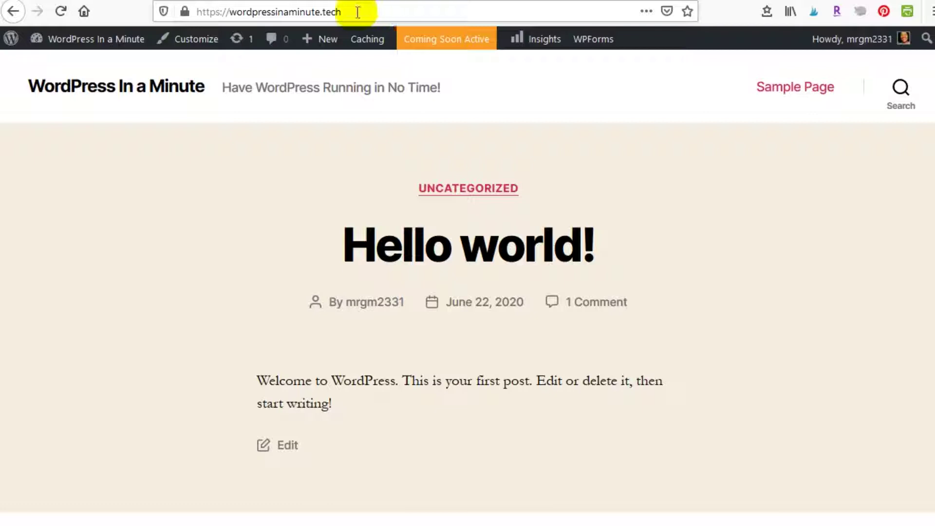
{"action": "left_click", "coordinate": [332, 11]}
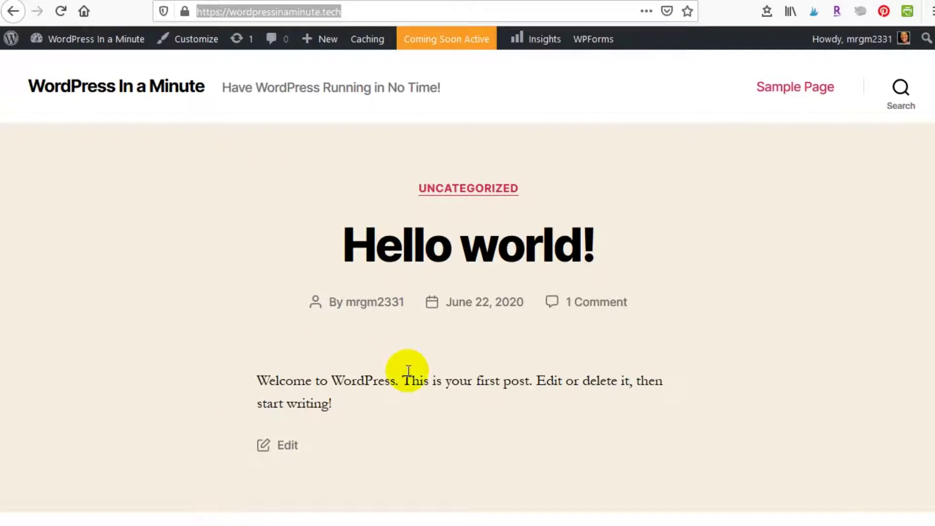
{"action": "scroll", "coordinate": [408, 370], "scroll_direction": "down", "scroll_amount": 10}
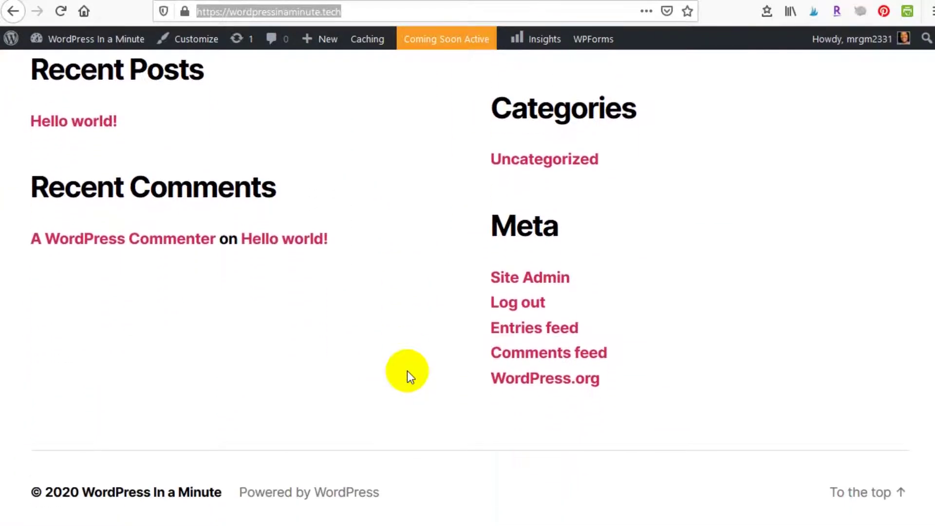
{"action": "scroll", "coordinate": [407, 370], "scroll_direction": "up", "scroll_amount": 10}
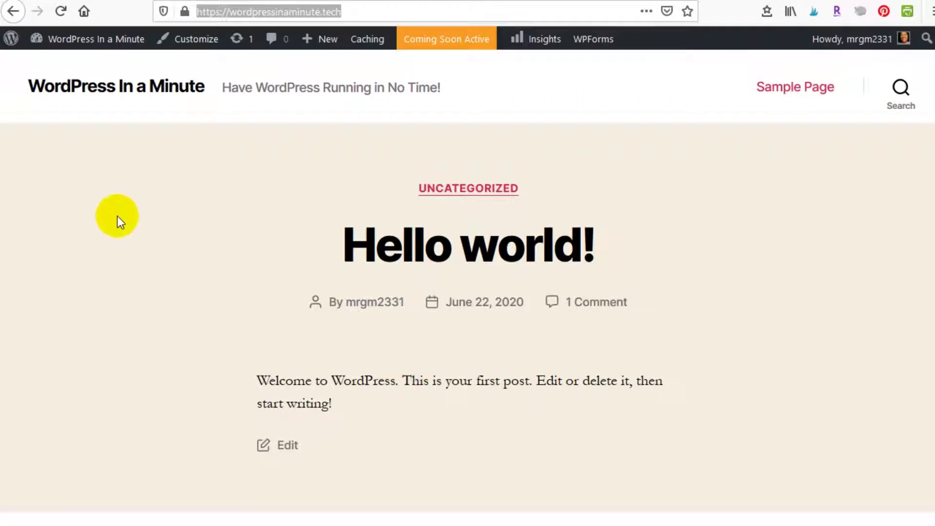
- Open the site's Themes management page and dismiss the OptinMonster email subscribers notice
{"action": "mouse_move", "coordinate": [73, 46]}
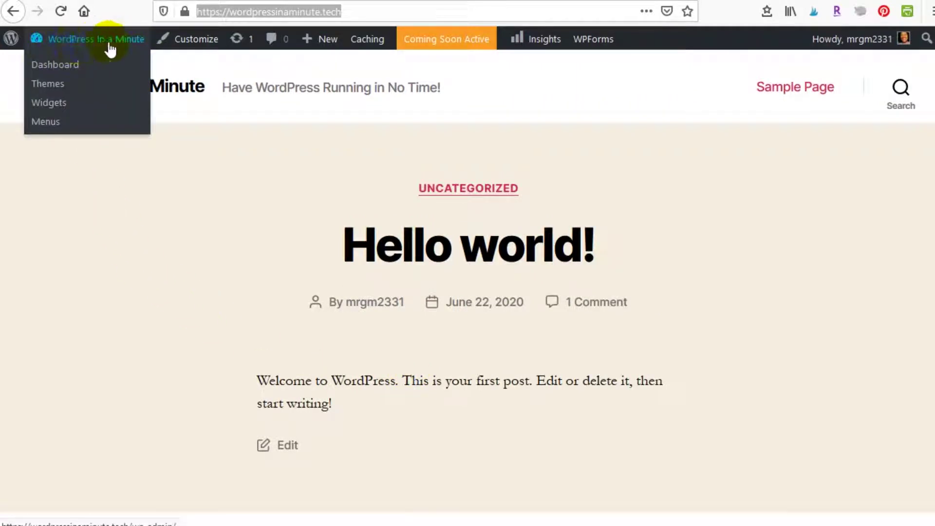
{"action": "left_click", "coordinate": [49, 88]}
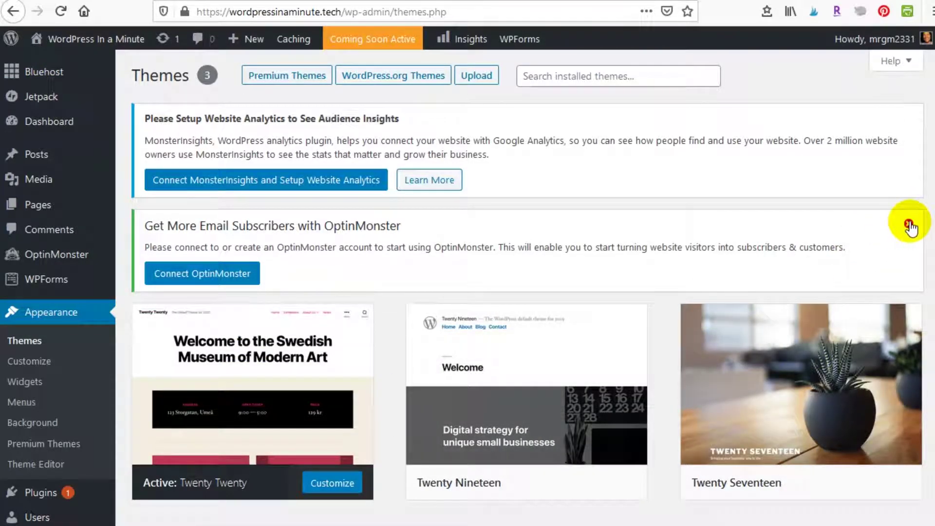
{"action": "left_click", "coordinate": [909, 225]}
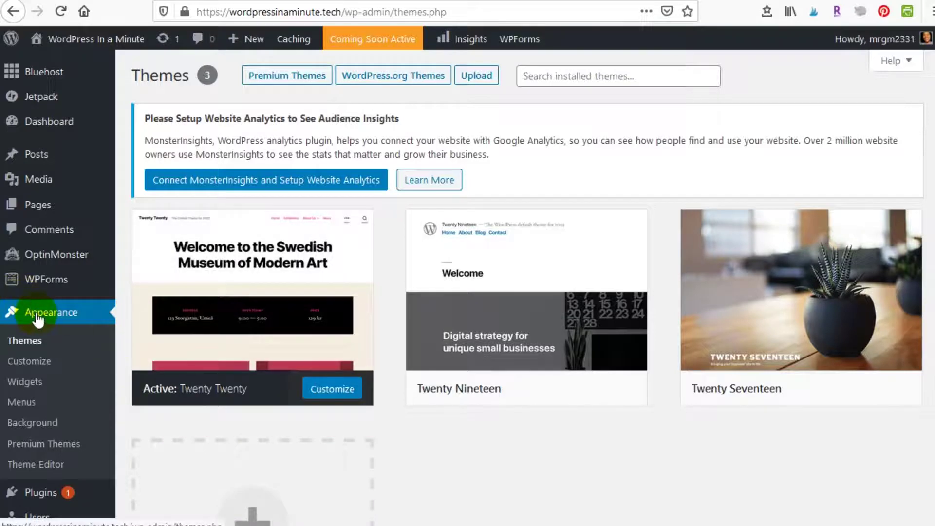
{"action": "left_click", "coordinate": [26, 344]}
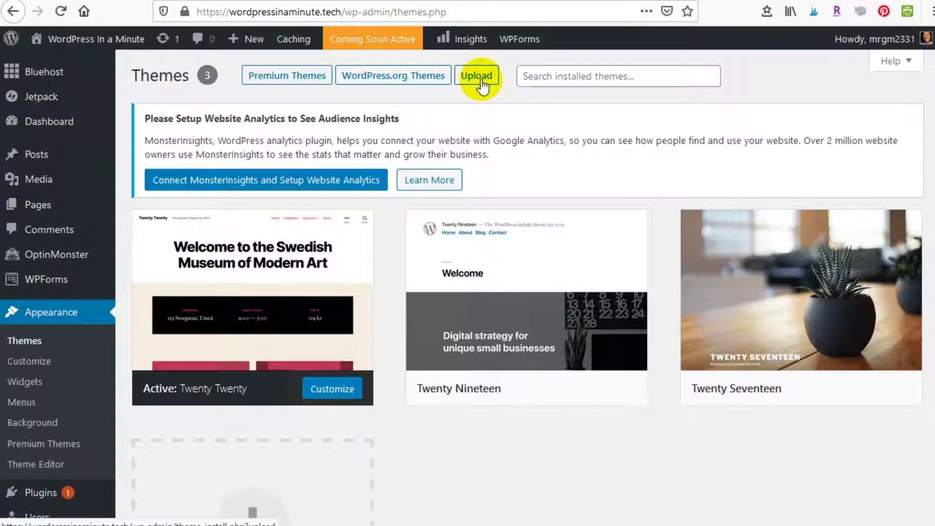
- Browse the first page of premium WordPress themes in the Bluehost marketplace, examining their designs, ratings and prices
{"action": "left_click", "coordinate": [287, 77]}
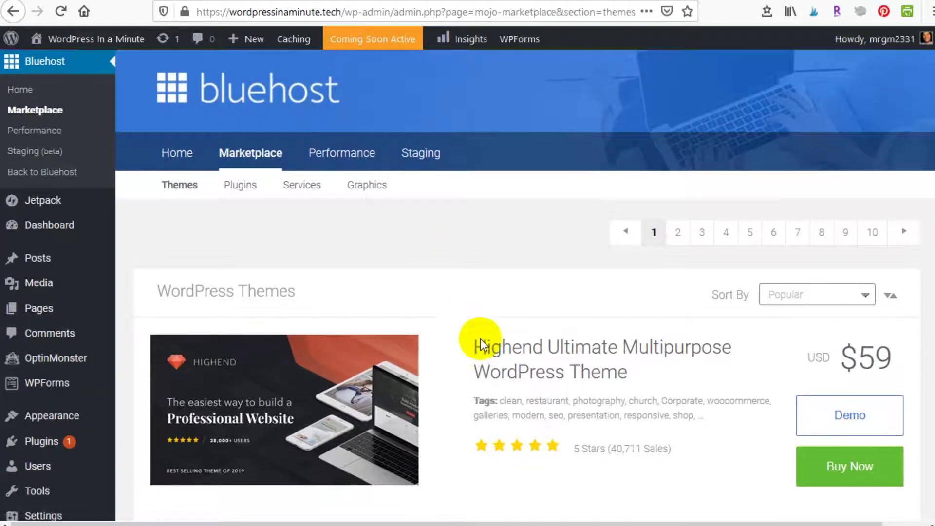
{"action": "scroll", "coordinate": [480, 338], "scroll_direction": "down", "scroll_amount": 3}
{"action": "scroll", "coordinate": [481, 338], "scroll_direction": "down", "scroll_amount": 7}
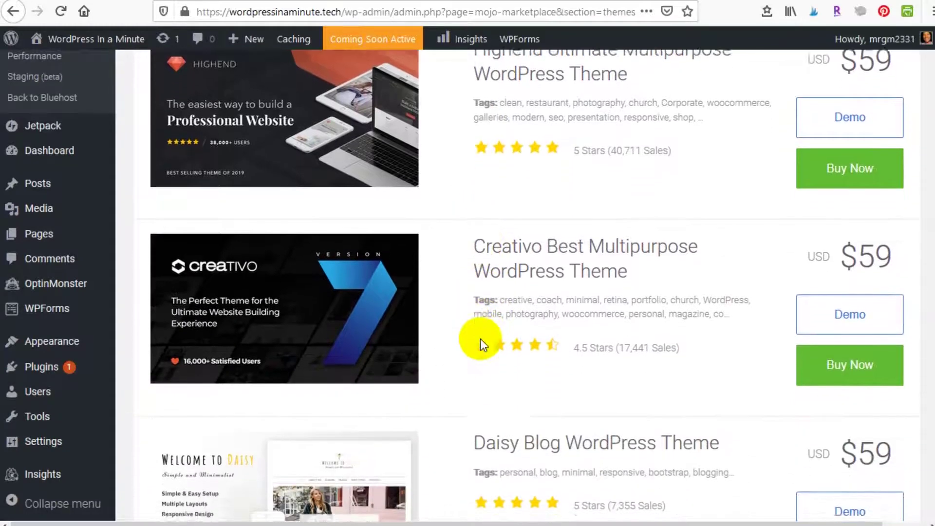
{"action": "scroll", "coordinate": [480, 338], "scroll_direction": "down", "scroll_amount": 9}
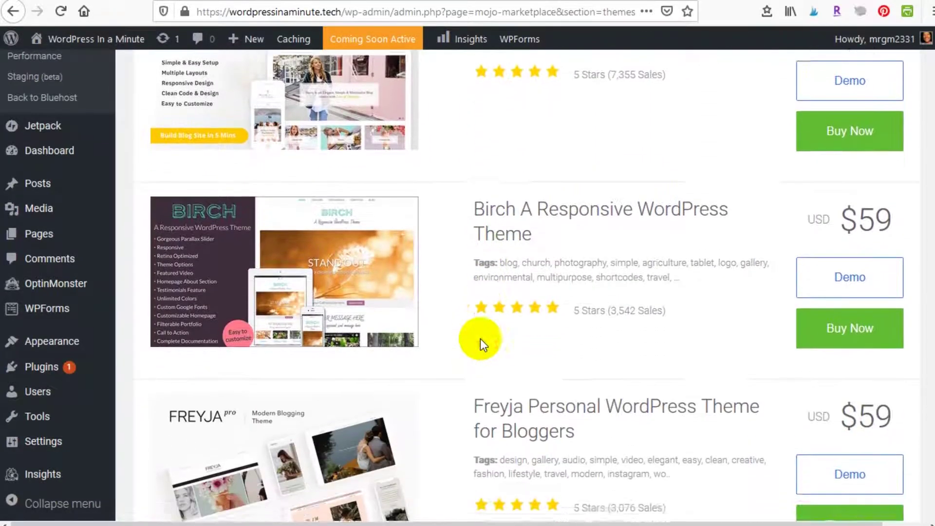
{"action": "scroll", "coordinate": [481, 338], "scroll_direction": "down", "scroll_amount": 10}
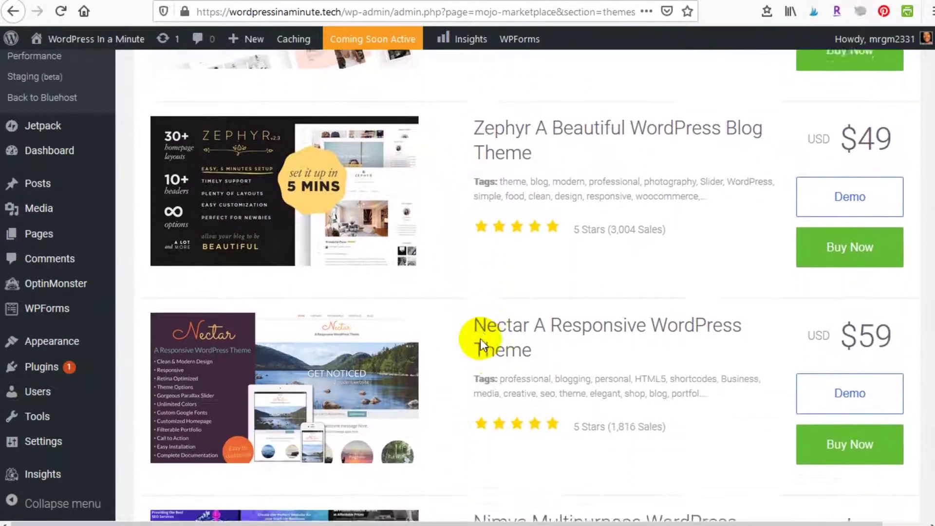
{"action": "scroll", "coordinate": [481, 338], "scroll_direction": "down", "scroll_amount": 8}
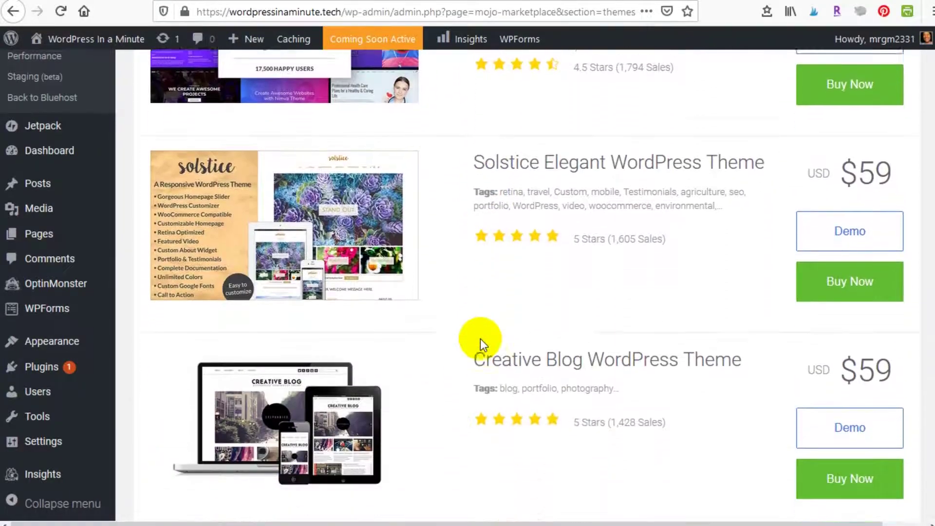
{"action": "scroll", "coordinate": [482, 345], "scroll_direction": "down", "scroll_amount": 10}
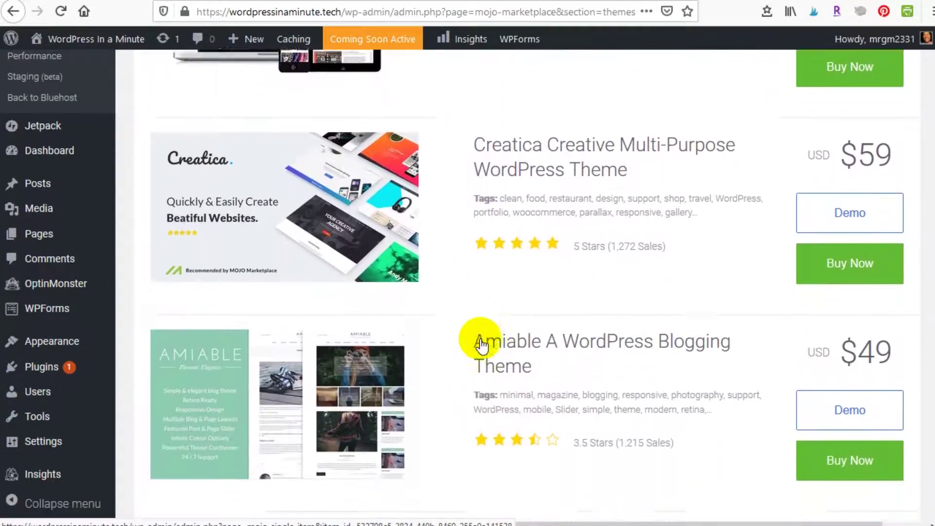
{"action": "scroll", "coordinate": [481, 345], "scroll_direction": "down", "scroll_amount": 12}
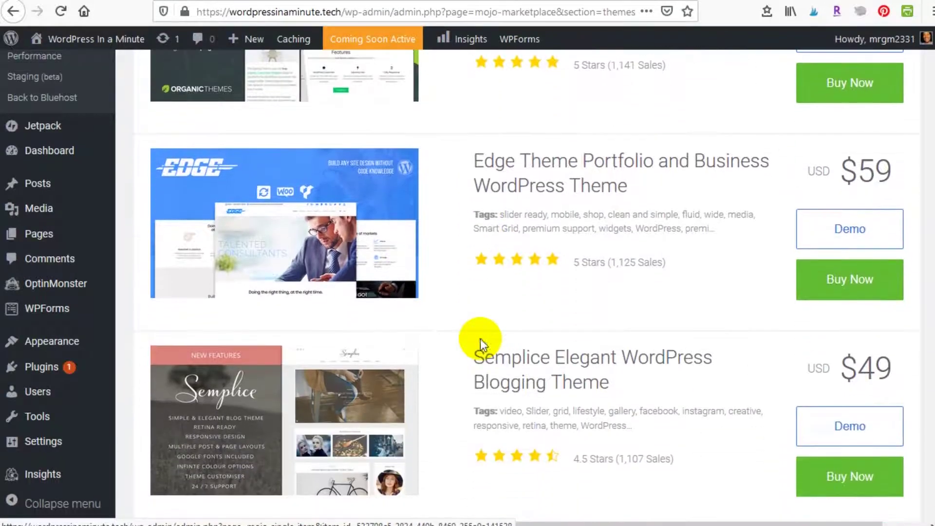
{"action": "scroll", "coordinate": [482, 345], "scroll_direction": "down", "scroll_amount": 14}
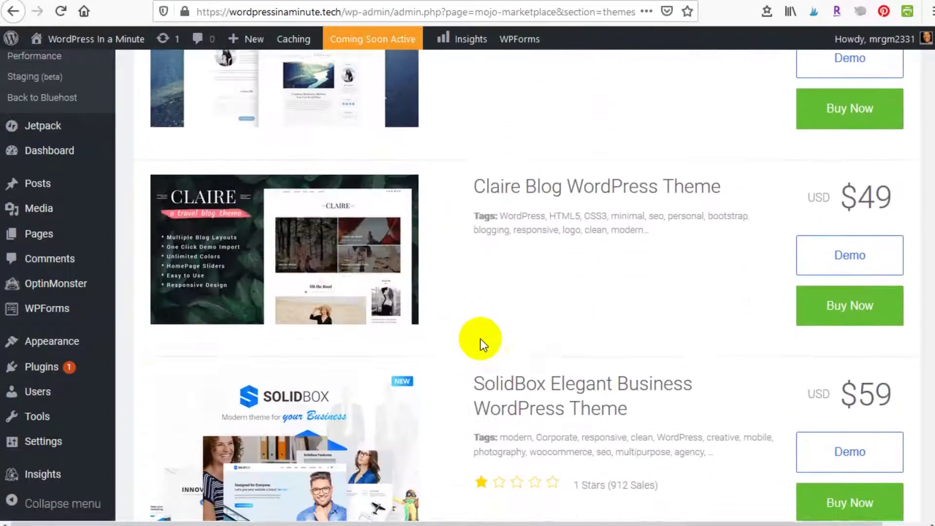
{"action": "scroll", "coordinate": [481, 338], "scroll_direction": "down", "scroll_amount": 4}
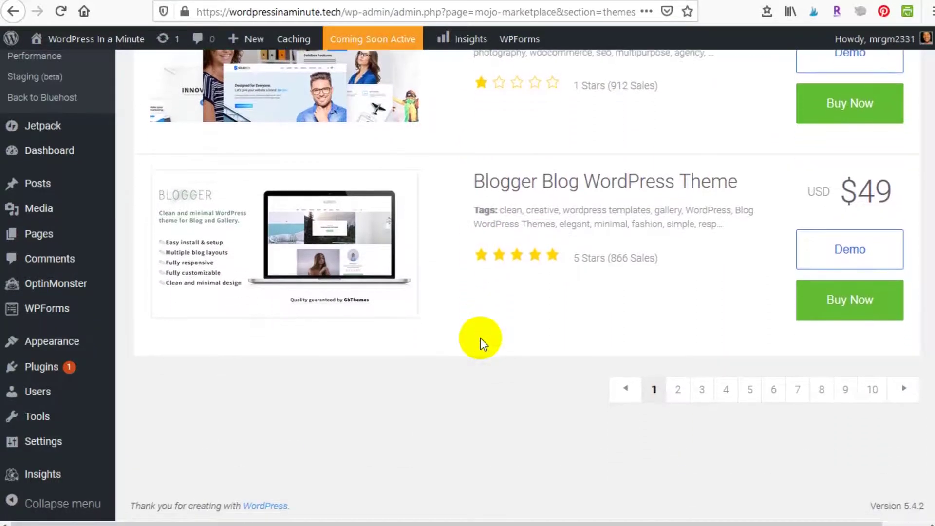
{"action": "scroll", "coordinate": [480, 338], "scroll_direction": "up", "scroll_amount": 6}
{"action": "scroll", "coordinate": [481, 341], "scroll_direction": "up", "scroll_amount": 15}
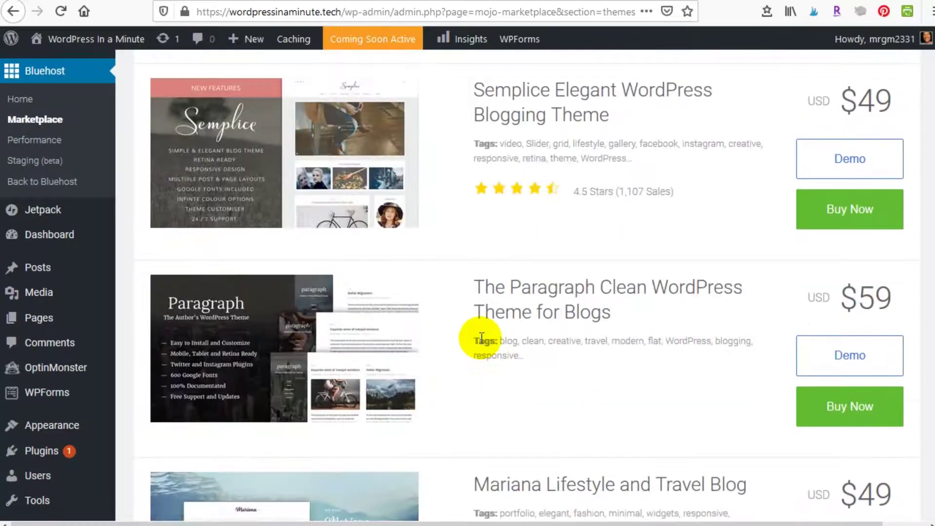
{"action": "scroll", "coordinate": [482, 345], "scroll_direction": "up", "scroll_amount": 15}
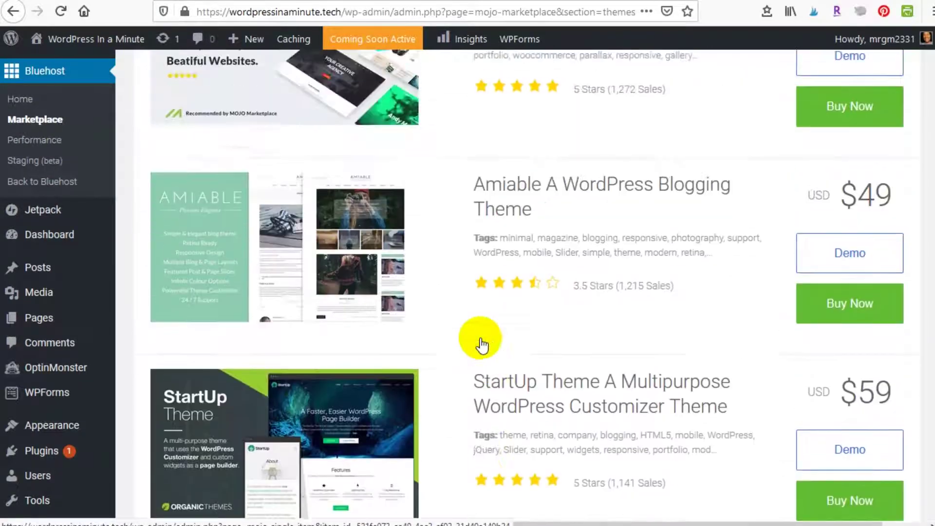
{"action": "scroll", "coordinate": [481, 345], "scroll_direction": "up", "scroll_amount": 8}
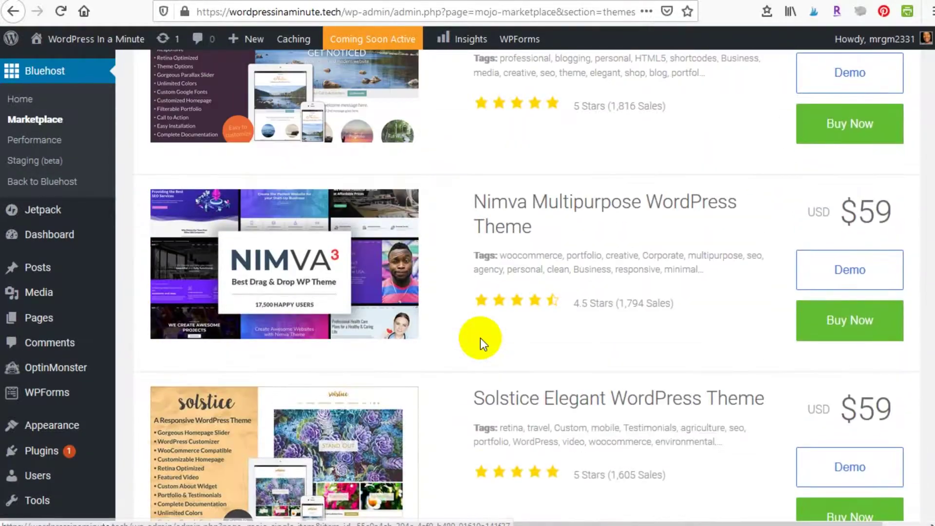
{"action": "scroll", "coordinate": [482, 344], "scroll_direction": "up", "scroll_amount": 4}
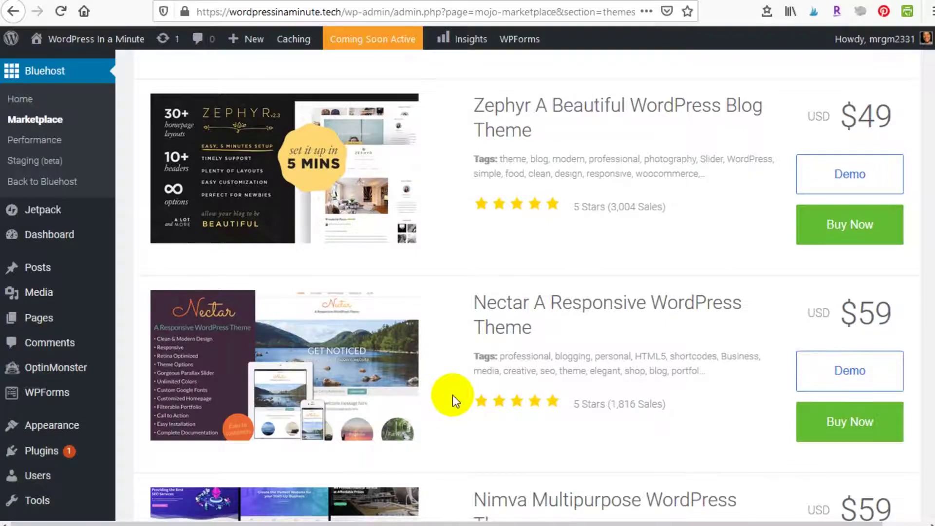
{"action": "scroll", "coordinate": [452, 396], "scroll_direction": "up", "scroll_amount": 6}
{"action": "scroll", "coordinate": [452, 395], "scroll_direction": "up", "scroll_amount": 15}
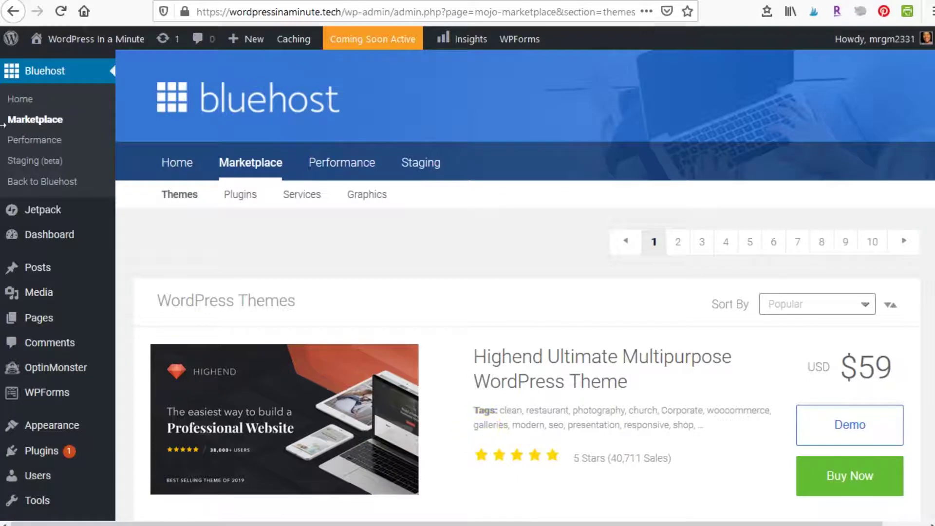
- Return from the Bluehost marketplace to the page of installed themes
{"action": "scroll", "coordinate": [63, 409], "scroll_direction": "down", "scroll_amount": 3}
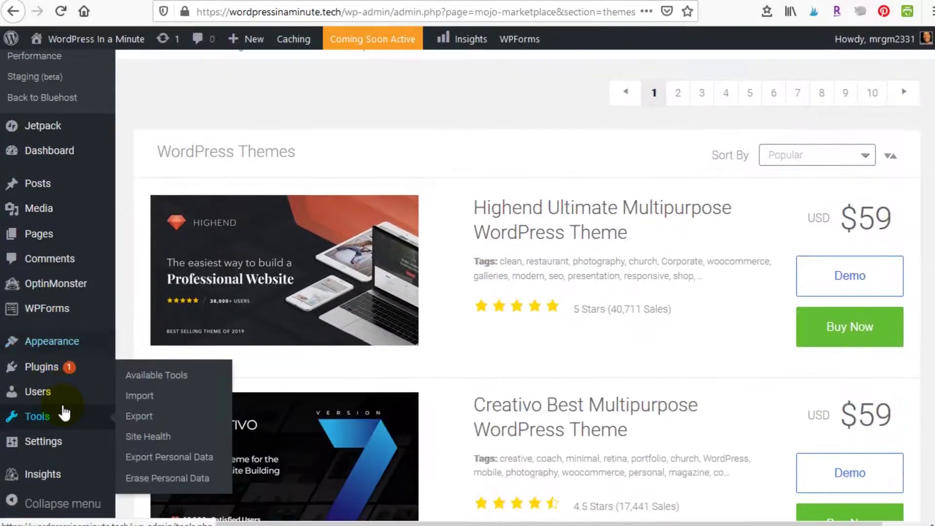
{"action": "mouse_move", "coordinate": [49, 360]}
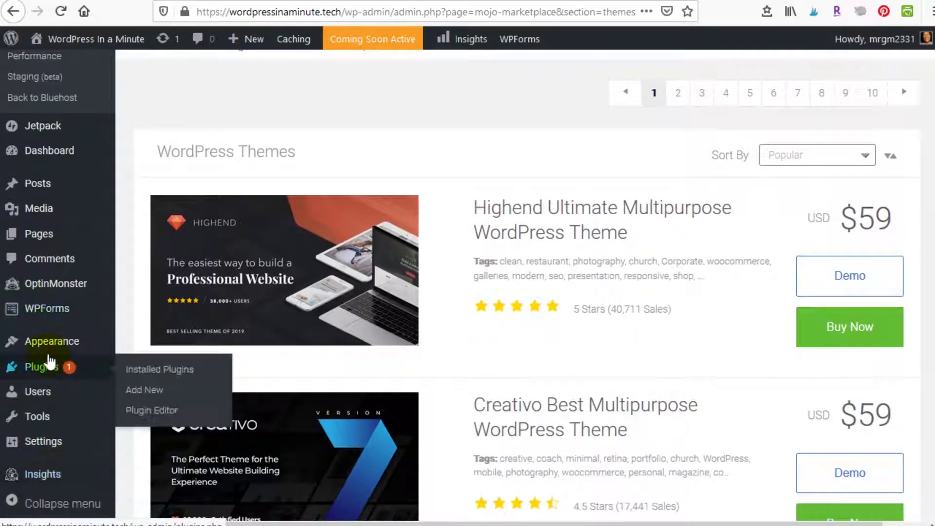
{"action": "mouse_move", "coordinate": [44, 340]}
{"action": "left_click", "coordinate": [144, 346]}
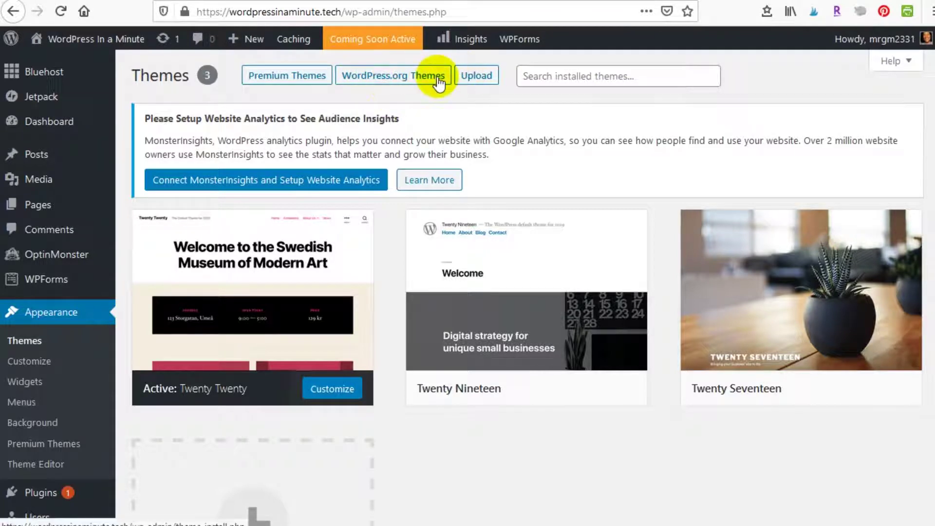
- Open the WordPress.org theme directory and look through the featured themes available to install
{"action": "left_click", "coordinate": [397, 77]}
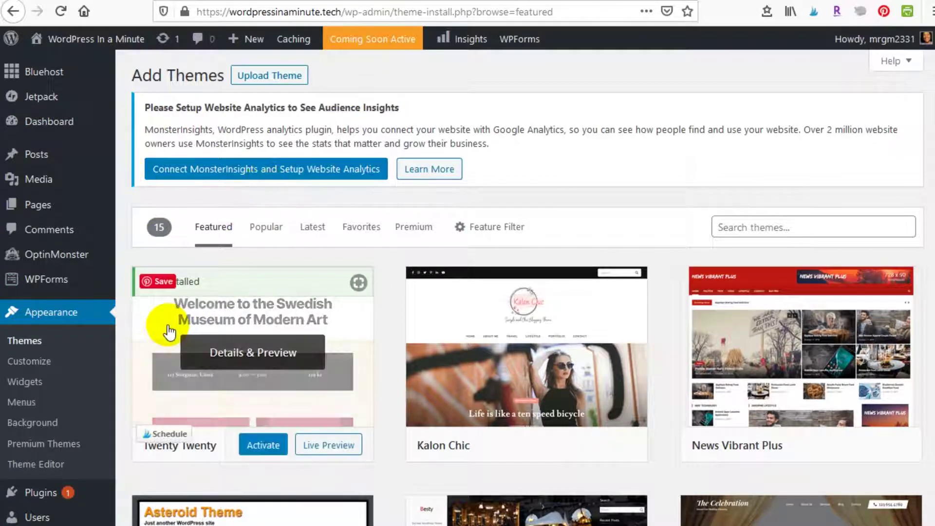
{"action": "scroll", "coordinate": [445, 360], "scroll_direction": "down", "scroll_amount": 1}
{"action": "scroll", "coordinate": [445, 361], "scroll_direction": "down", "scroll_amount": 12}
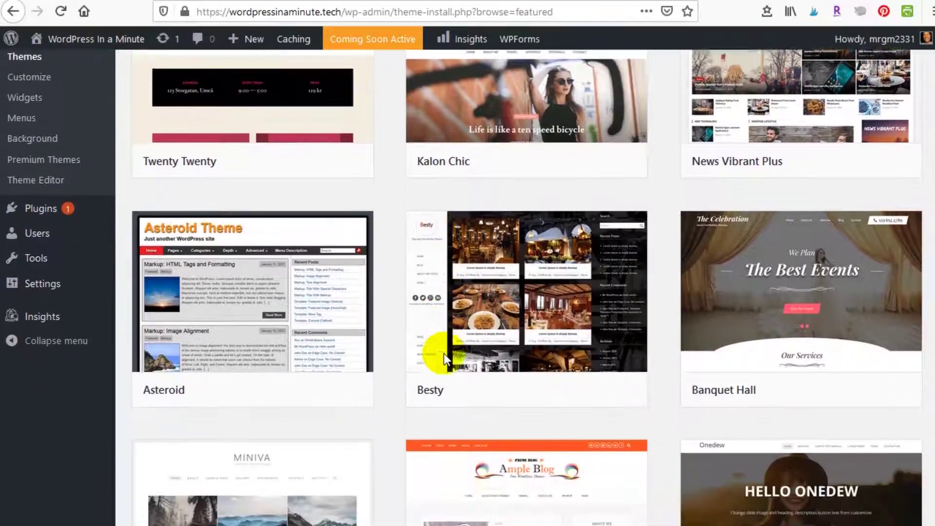
{"action": "scroll", "coordinate": [443, 353], "scroll_direction": "down", "scroll_amount": 6}
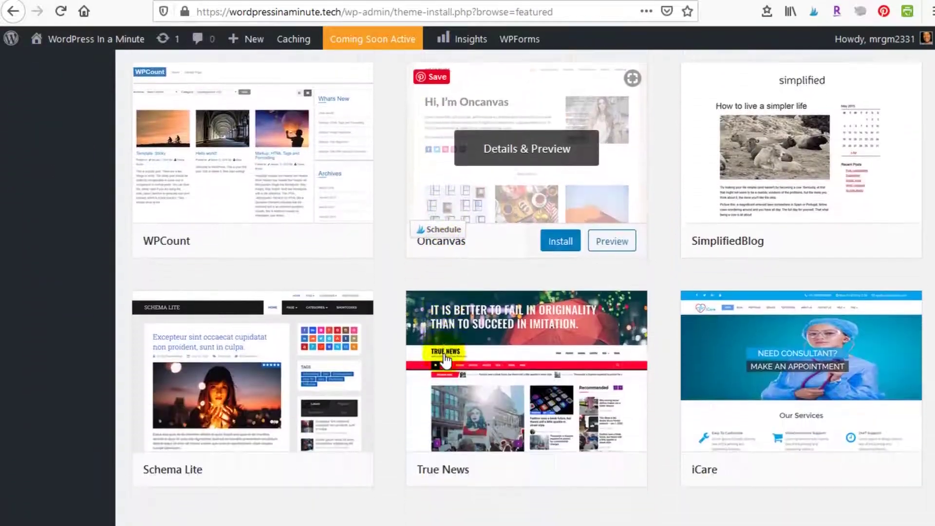
{"action": "scroll", "coordinate": [445, 361], "scroll_direction": "up", "scroll_amount": 20}
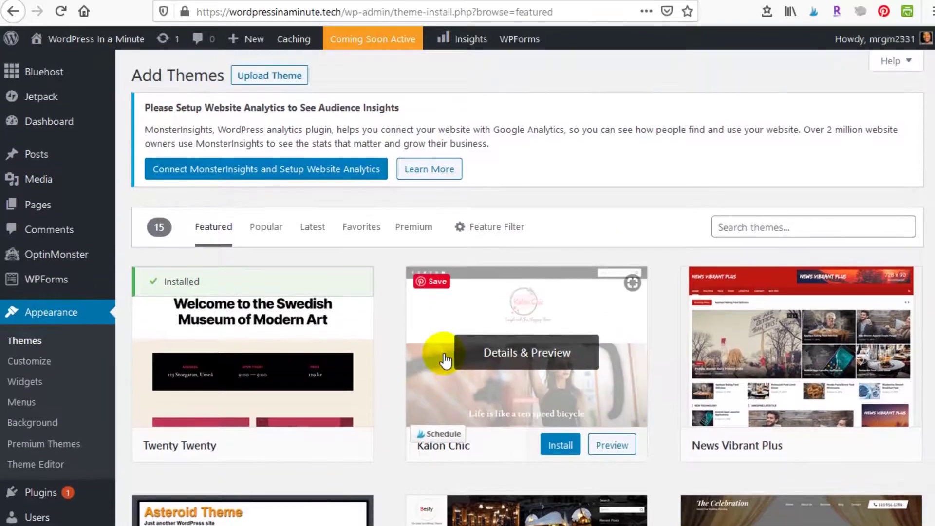
{"action": "scroll", "coordinate": [550, 422], "scroll_direction": "down", "scroll_amount": 7}
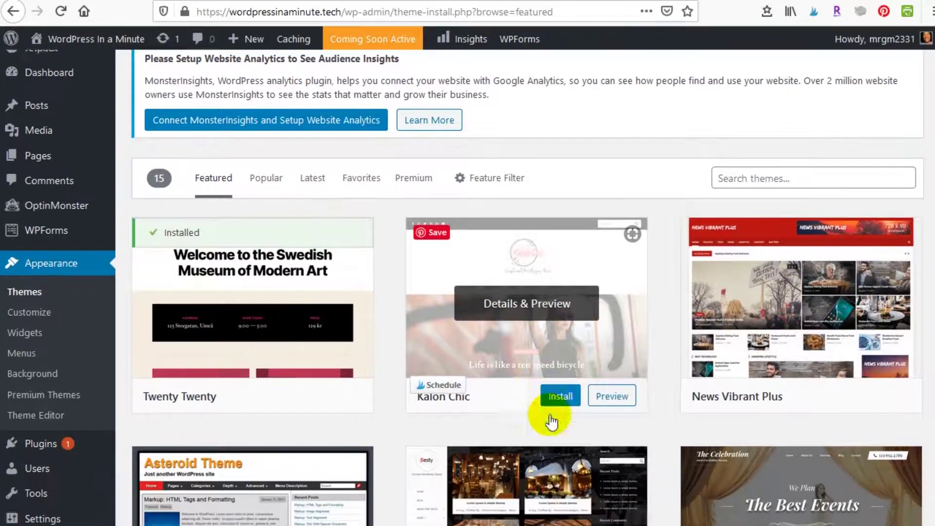
{"action": "scroll", "coordinate": [551, 422], "scroll_direction": "up", "scroll_amount": 7}
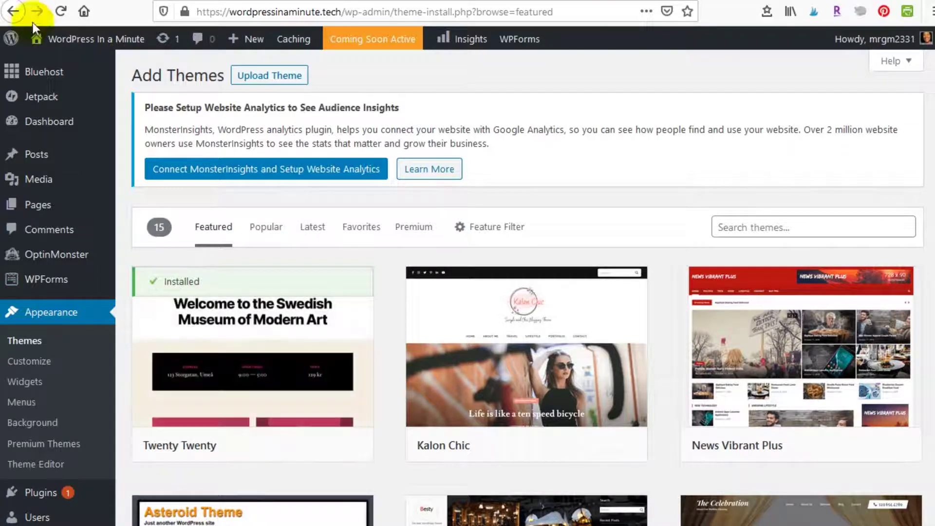
- View the site's live front page and return to the installed themes management page
{"action": "mouse_move", "coordinate": [89, 42]}
{"action": "left_click", "coordinate": [43, 66]}
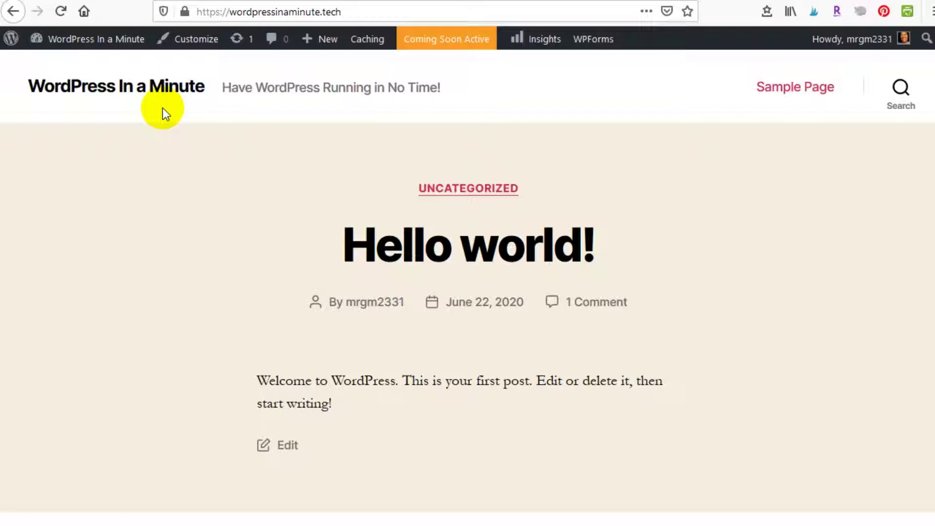
{"action": "mouse_move", "coordinate": [77, 41]}
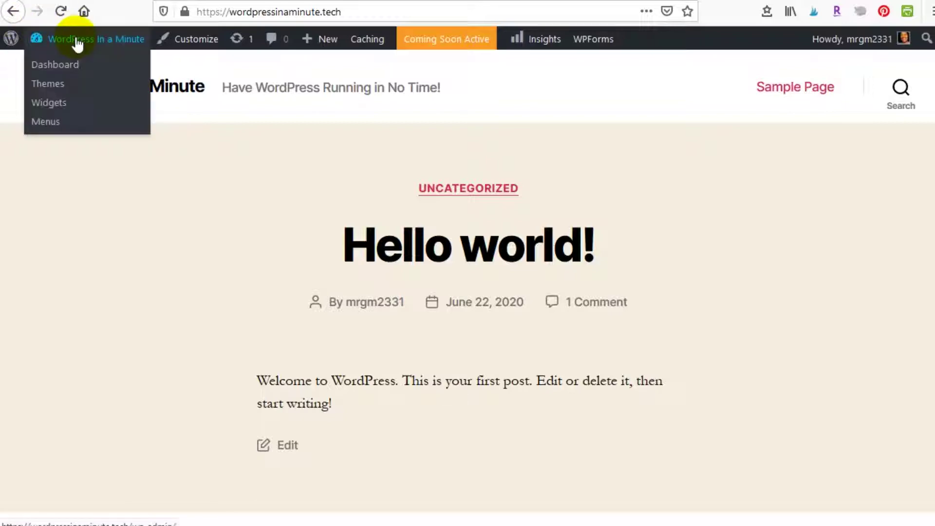
{"action": "left_click", "coordinate": [42, 89]}
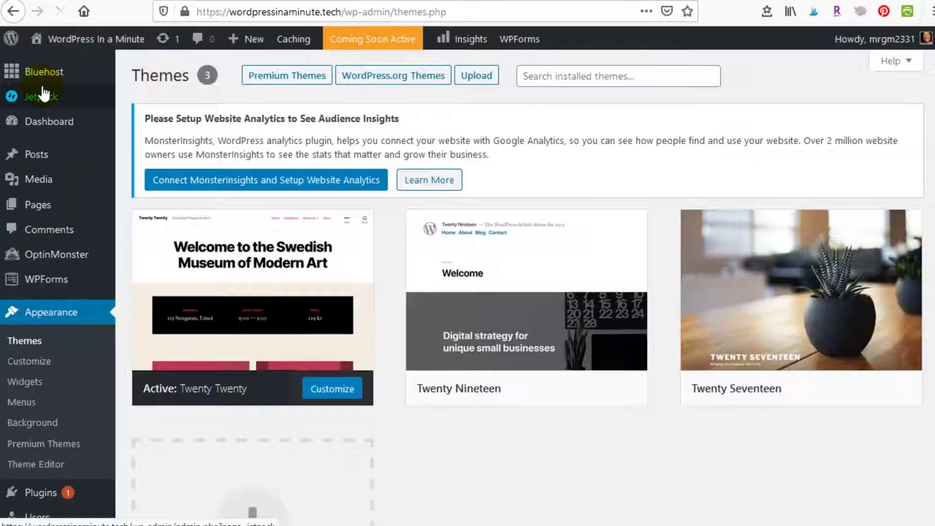
- Open the WordPress.org theme directory and search it for "astra"
{"action": "left_click", "coordinate": [379, 78]}
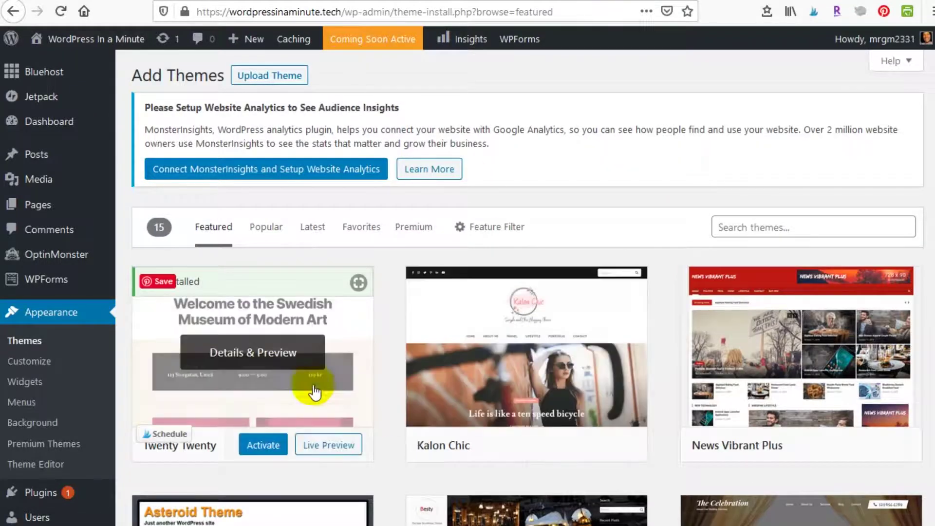
{"action": "left_click", "coordinate": [783, 222]}
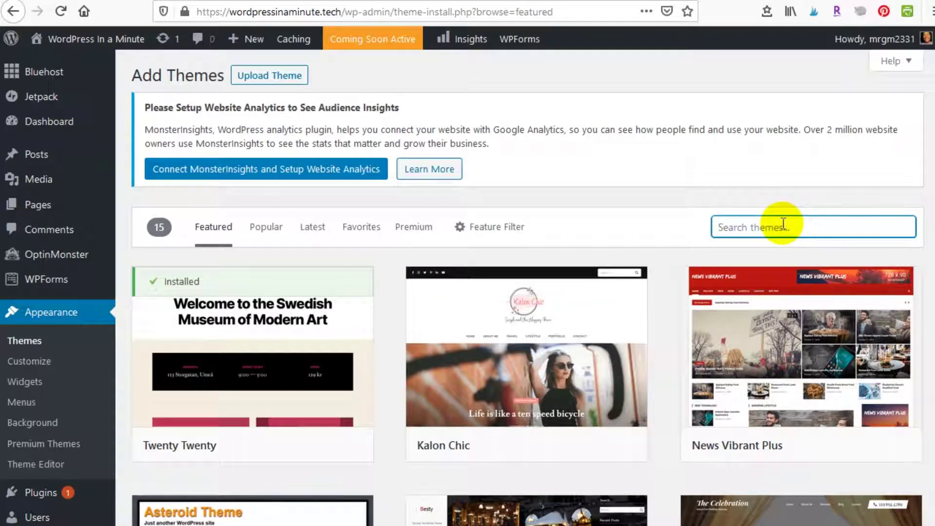
{"action": "type", "text": "astra"}
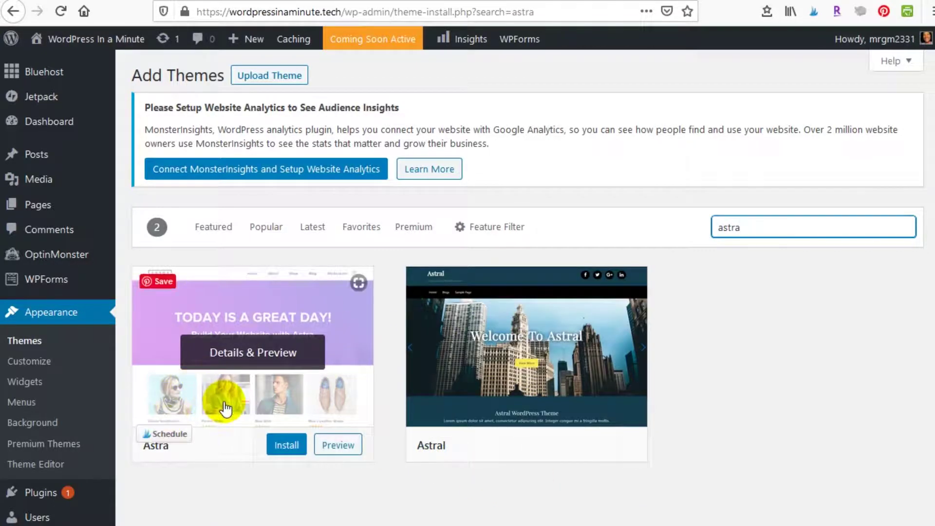
- Install the Astra theme and activate it as the site's theme
{"action": "left_click", "coordinate": [281, 451]}
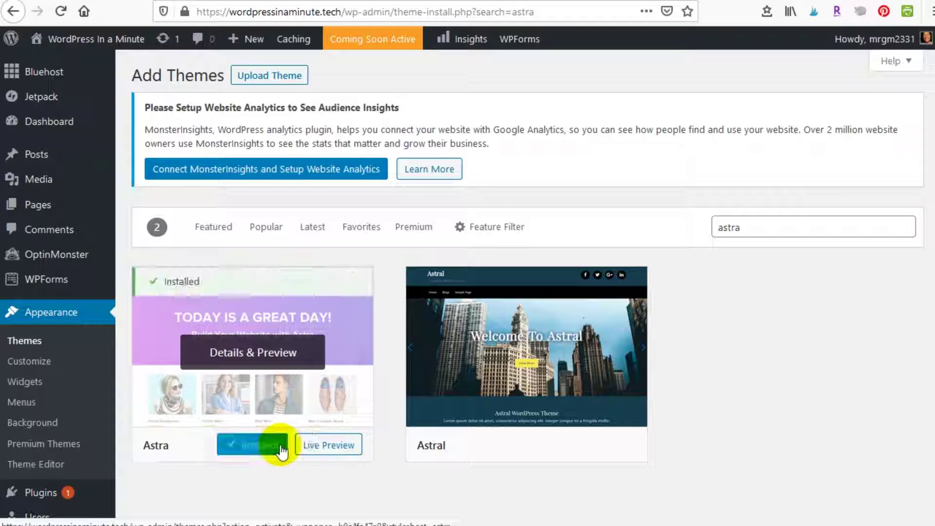
{"action": "left_click", "coordinate": [260, 446]}
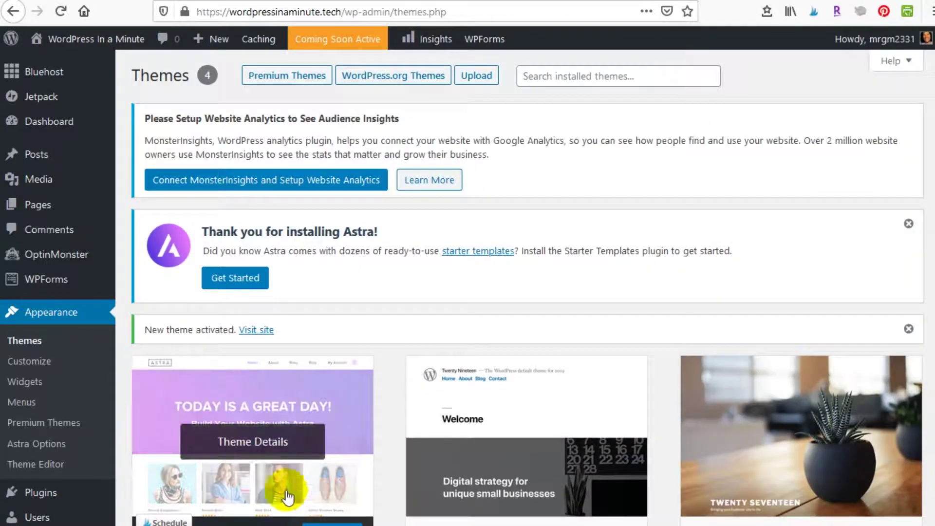
{"action": "scroll", "coordinate": [351, 378], "scroll_direction": "down", "scroll_amount": 2}
{"action": "scroll", "coordinate": [352, 379], "scroll_direction": "down", "scroll_amount": 5}
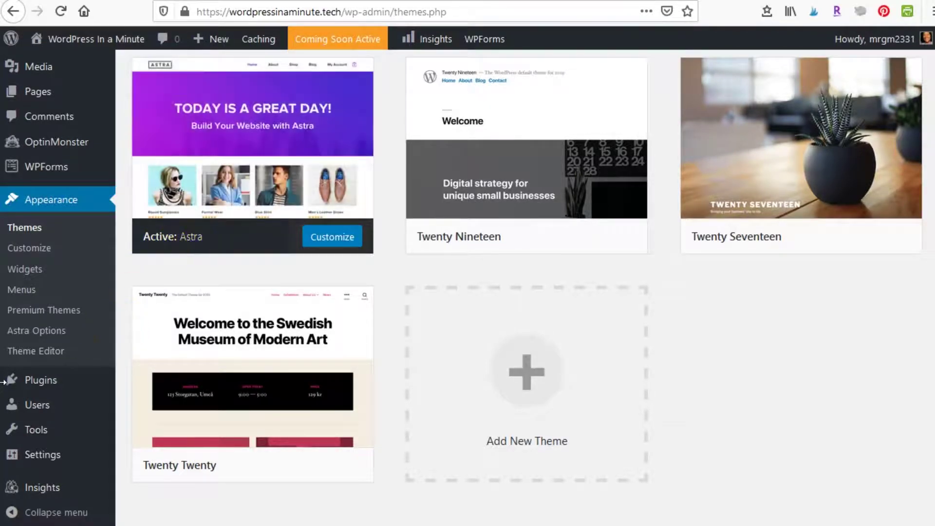
- Open the page for adding new plugins and search the plugin directory for "astra plugins"
{"action": "mouse_move", "coordinate": [22, 394]}
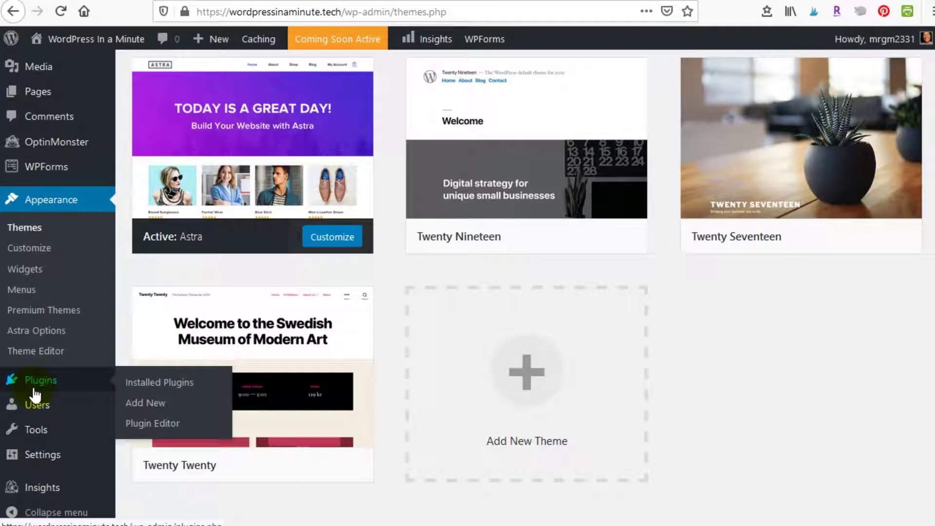
{"action": "left_click", "coordinate": [145, 405]}
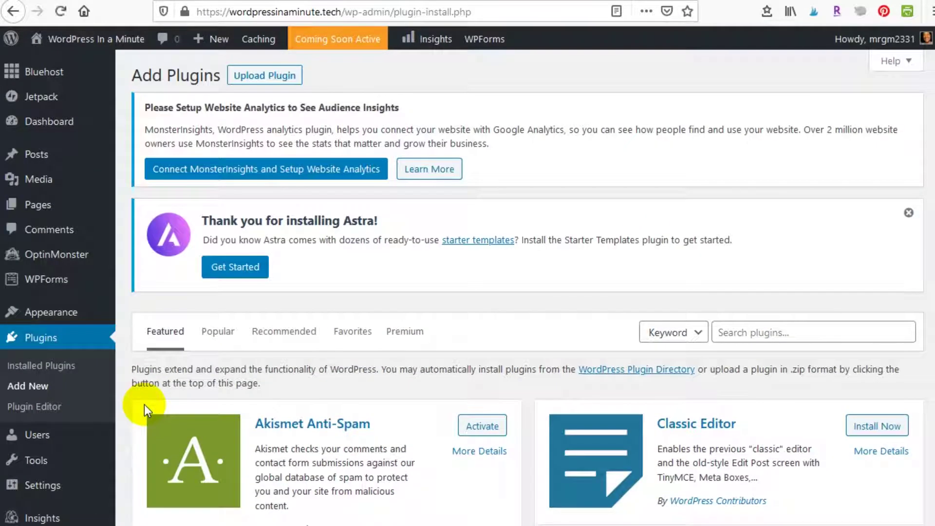
{"action": "left_click", "coordinate": [758, 332]}
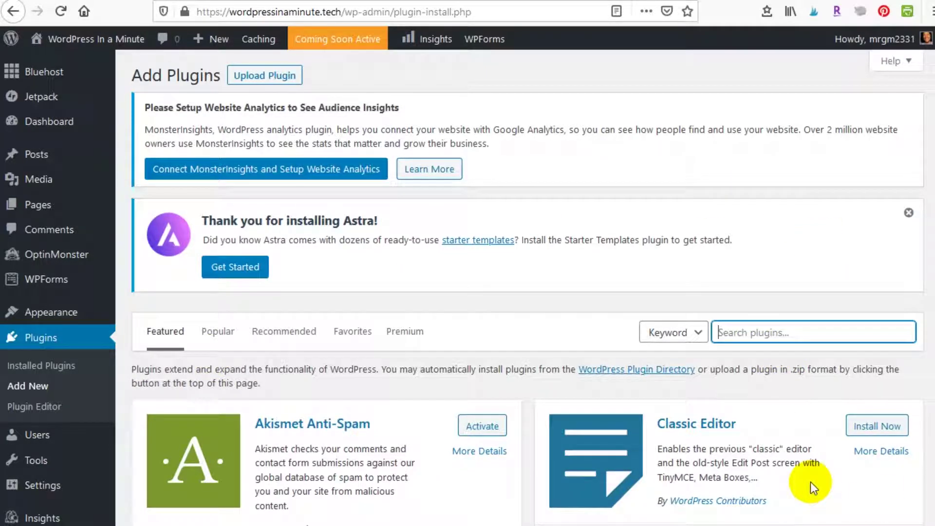
{"action": "type", "text": "astr"}
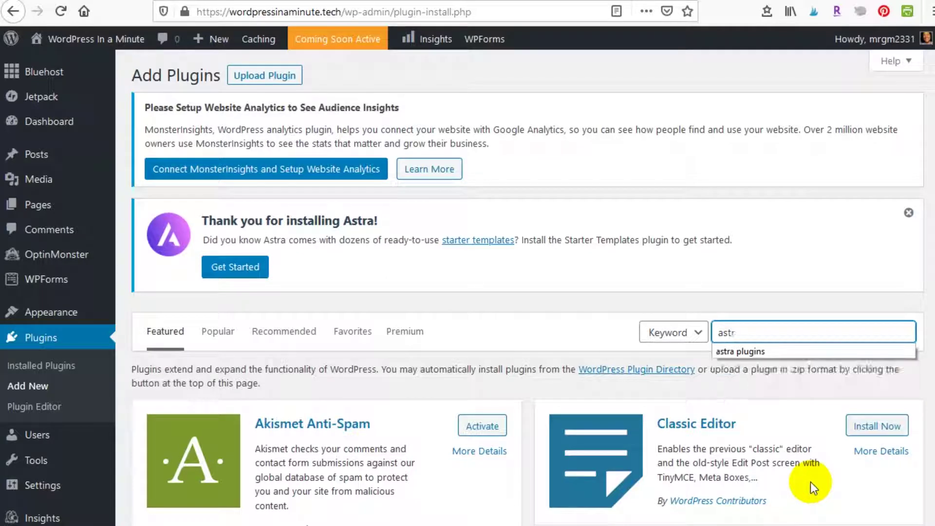
{"action": "type", "text": "a plugins"}
{"action": "key", "text": "Return"}
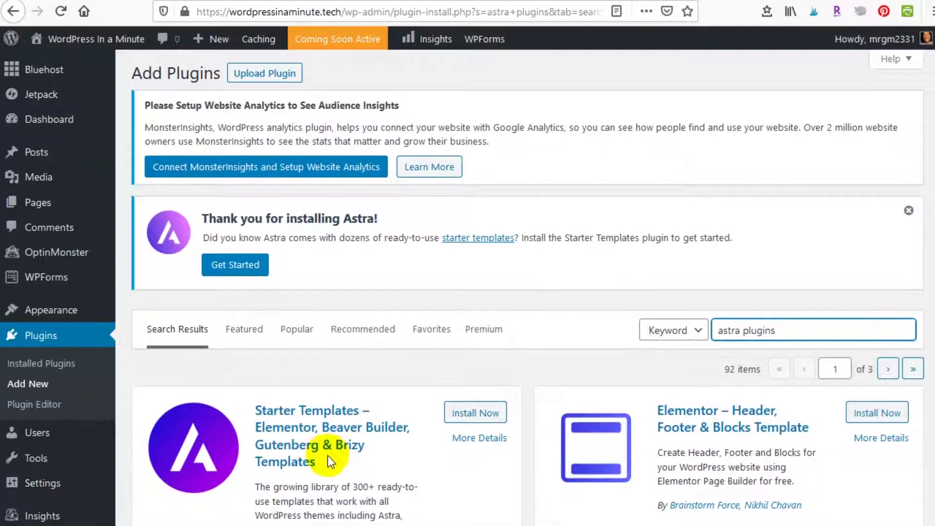
- Install and activate the Starter Templates plugin by Brainstorm Force
{"action": "scroll", "coordinate": [329, 455], "scroll_direction": "down", "scroll_amount": 2}
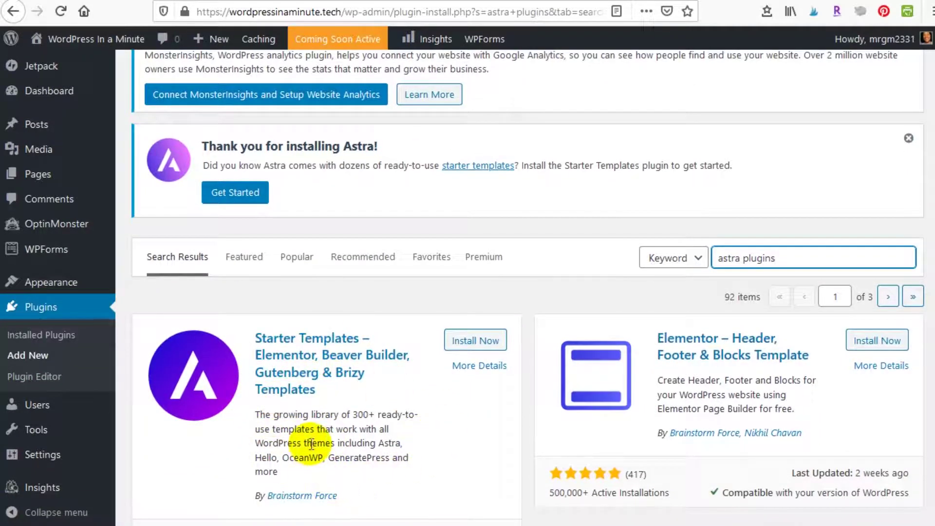
{"action": "left_click", "coordinate": [479, 346]}
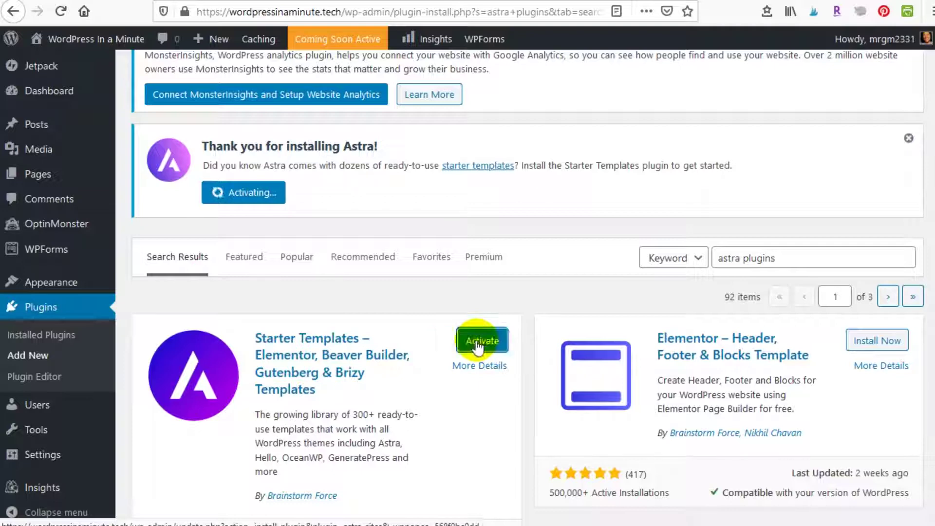
{"action": "left_click", "coordinate": [472, 338]}
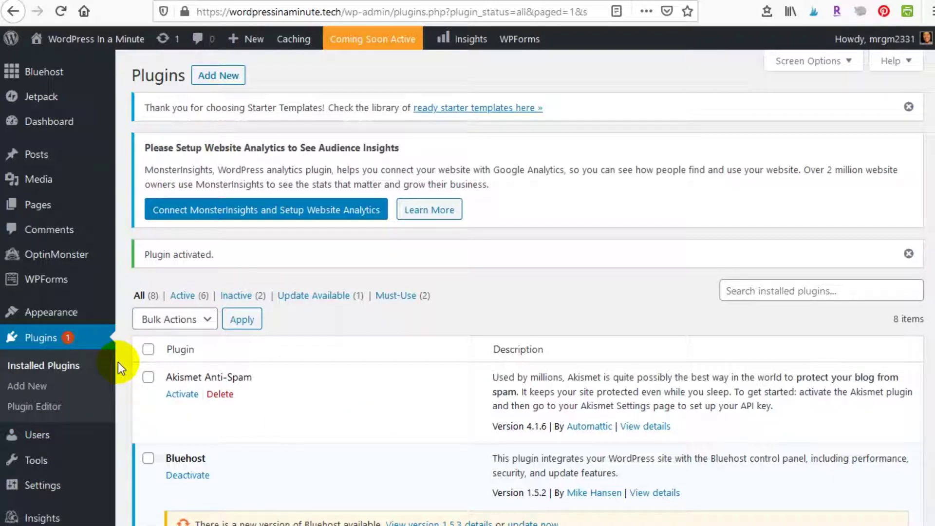
- Open the Starter Templates library and choose Elementor as the page builder
{"action": "mouse_move", "coordinate": [46, 321]}
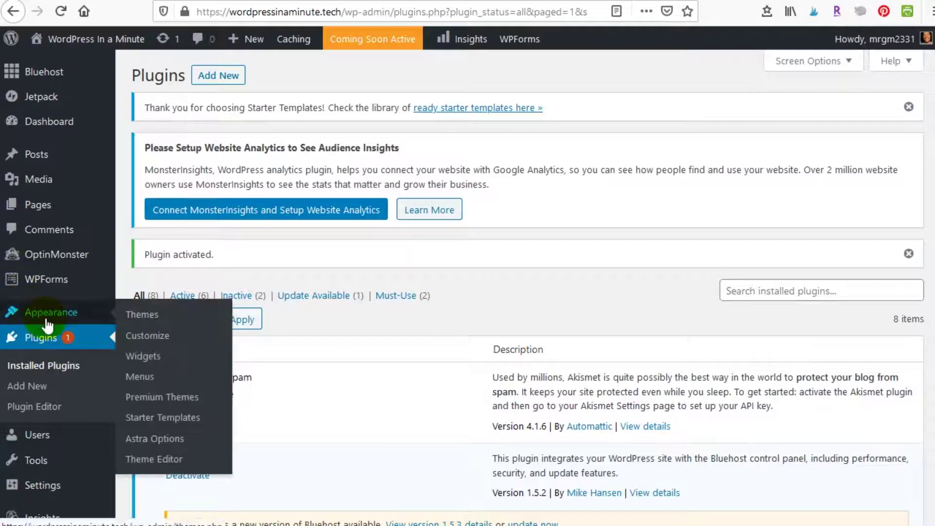
{"action": "left_click", "coordinate": [159, 318]}
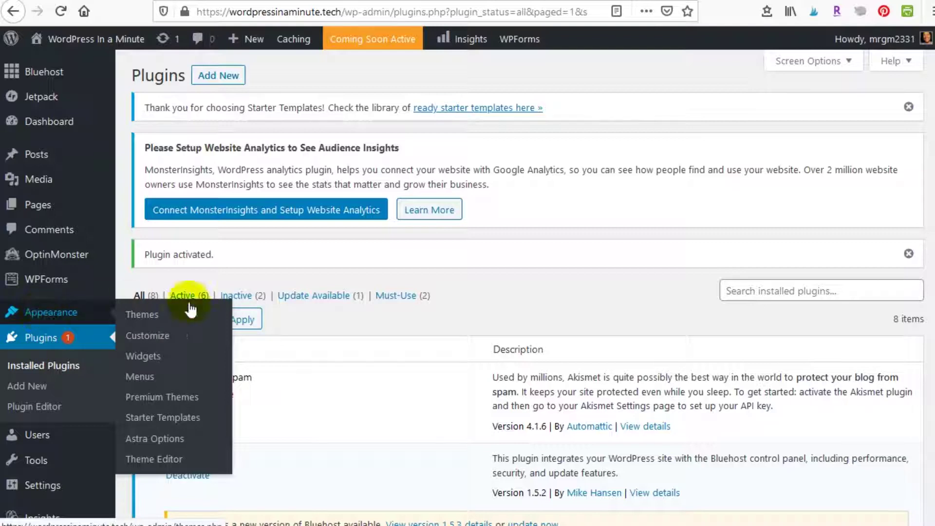
{"action": "left_click", "coordinate": [156, 419]}
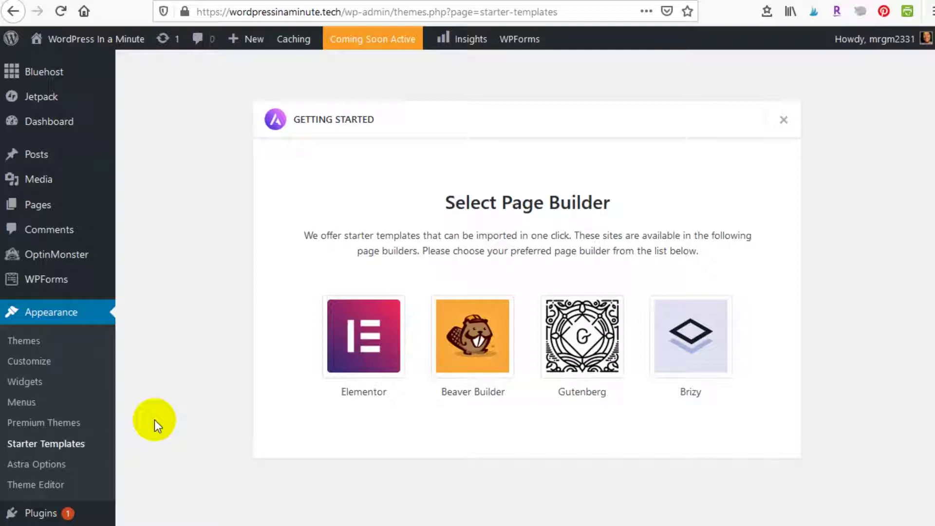
{"action": "left_click", "coordinate": [368, 346]}
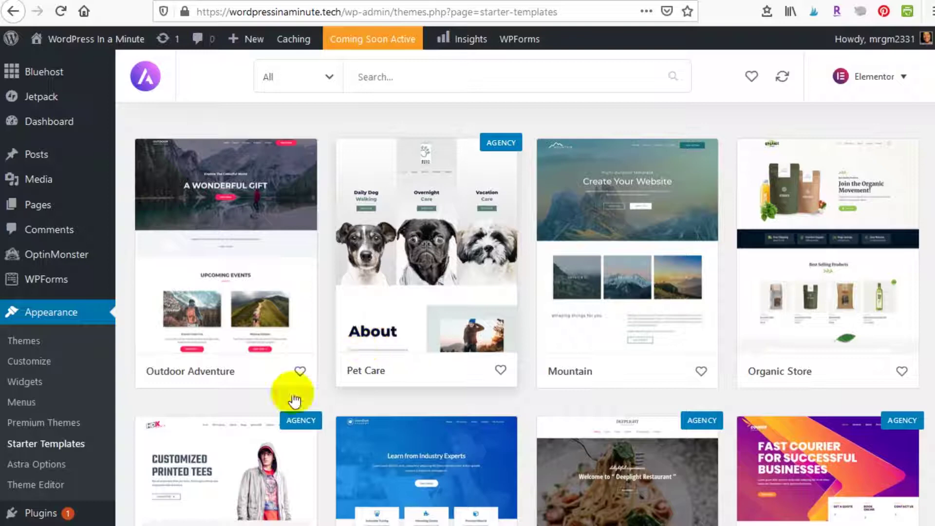
- Browse the Elementor starter templates from Outdoor Adventure to the Jewellery, Hotel, Charity and Five Days Website row
{"action": "left_click_drag", "start_coordinate": [292, 392], "coordinate": [494, 450]}
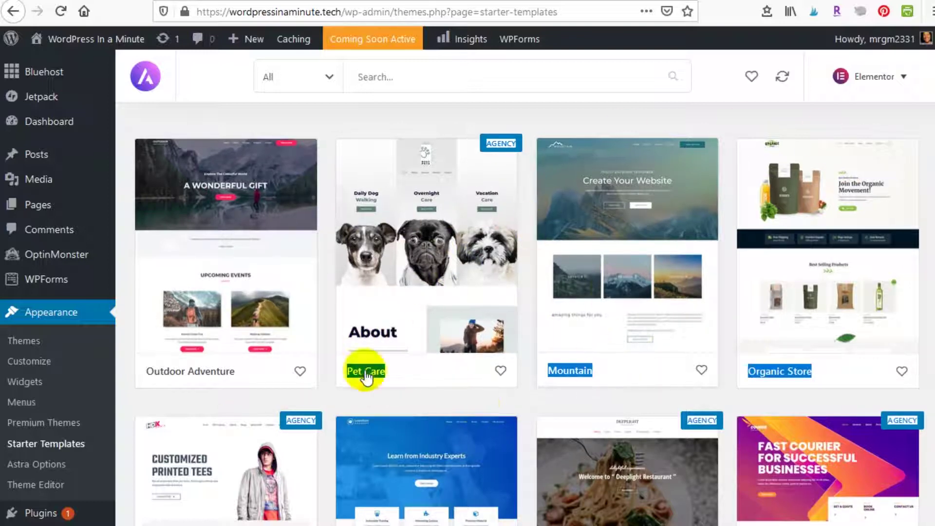
{"action": "scroll", "coordinate": [528, 253], "scroll_direction": "down", "scroll_amount": 3}
{"action": "scroll", "coordinate": [528, 253], "scroll_direction": "up", "scroll_amount": 3}
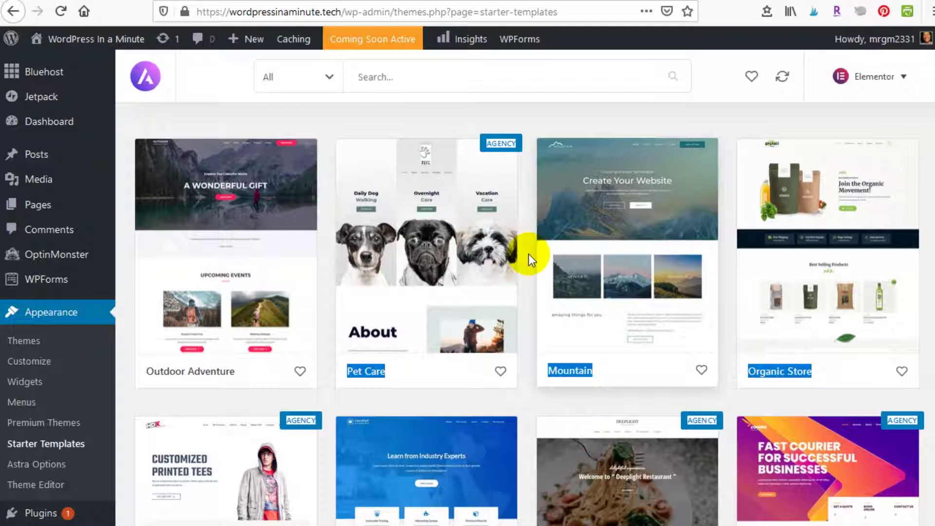
{"action": "scroll", "coordinate": [488, 316], "scroll_direction": "down", "scroll_amount": 6}
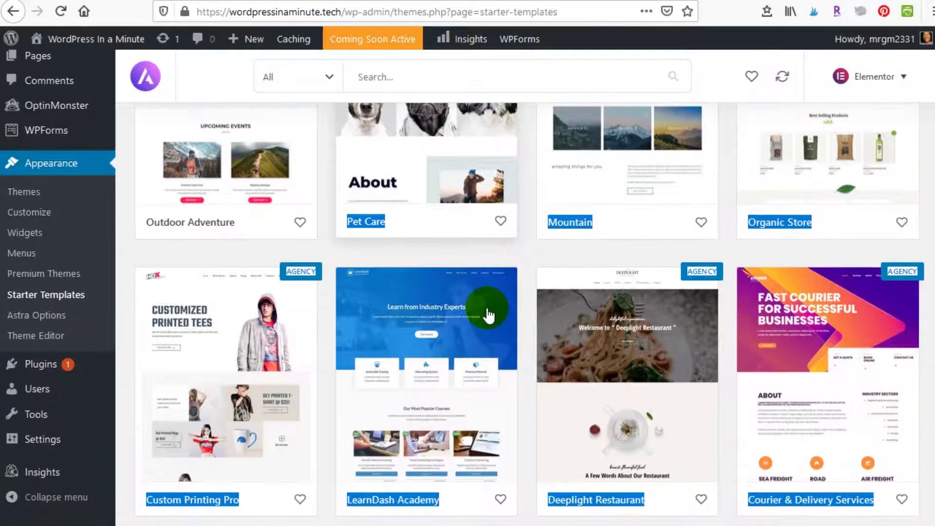
{"action": "scroll", "coordinate": [488, 316], "scroll_direction": "down", "scroll_amount": 10}
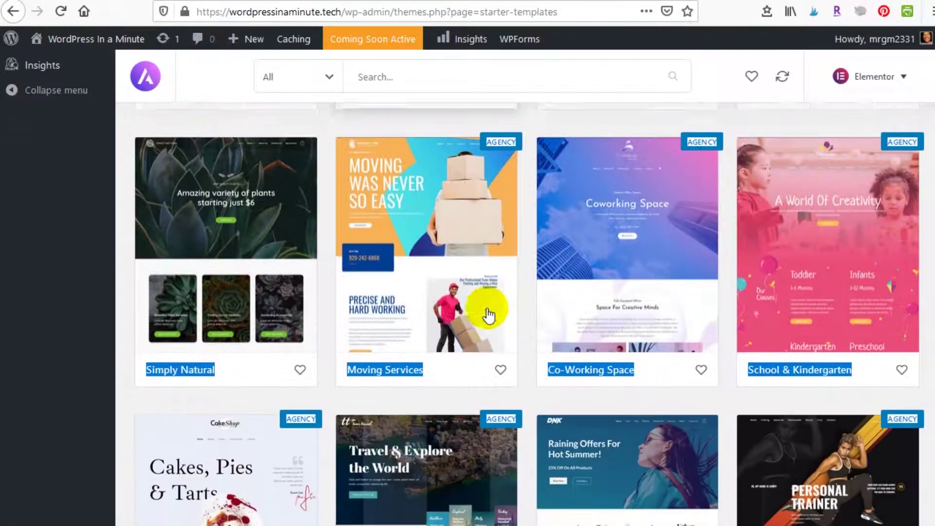
{"action": "scroll", "coordinate": [489, 316], "scroll_direction": "down", "scroll_amount": 13}
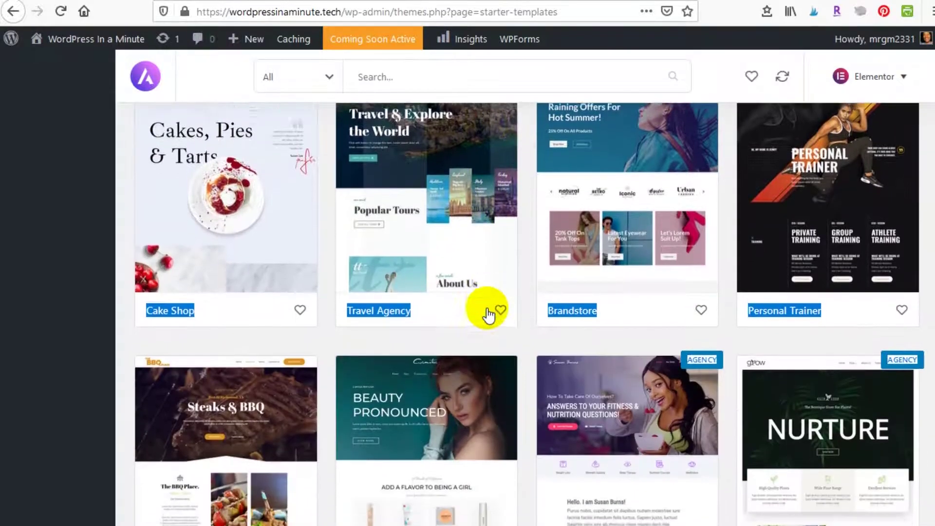
{"action": "scroll", "coordinate": [488, 315], "scroll_direction": "down", "scroll_amount": 18}
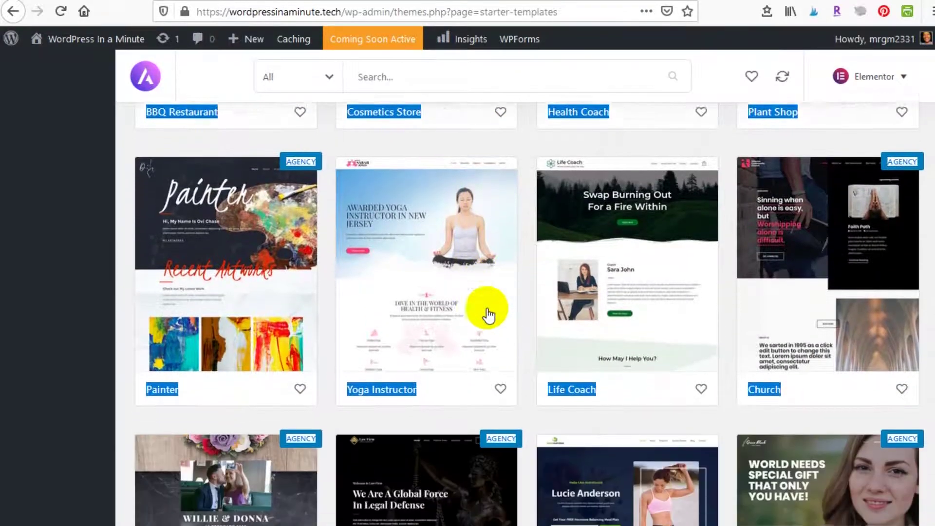
{"action": "scroll", "coordinate": [489, 316], "scroll_direction": "down", "scroll_amount": 15}
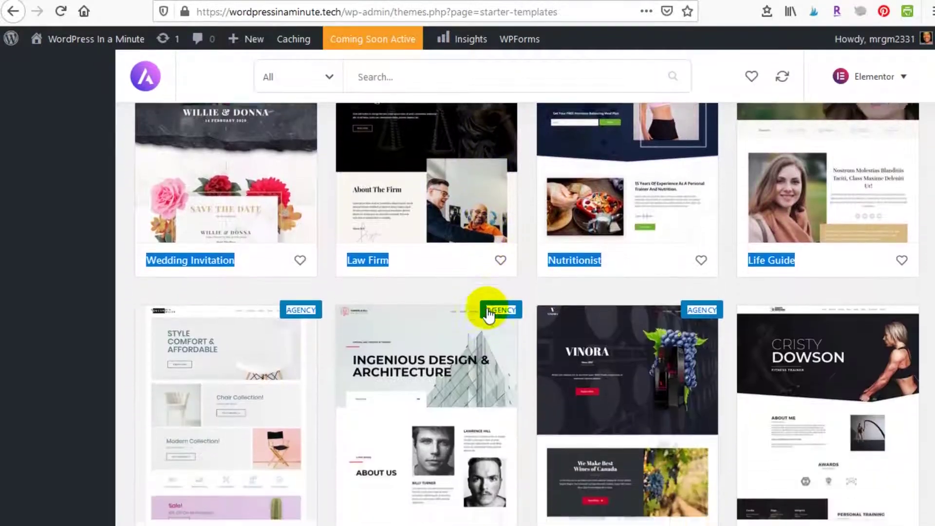
{"action": "scroll", "coordinate": [489, 316], "scroll_direction": "down", "scroll_amount": 15}
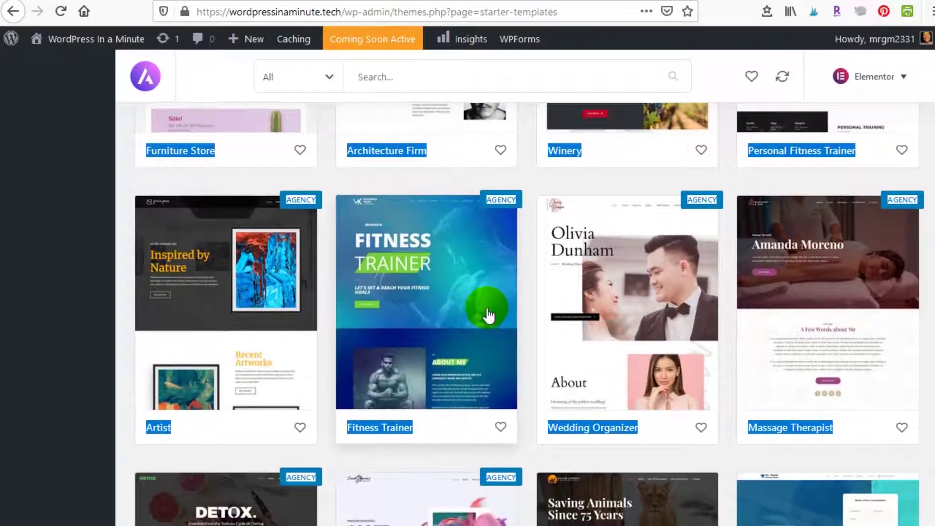
{"action": "scroll", "coordinate": [488, 316], "scroll_direction": "down", "scroll_amount": 17}
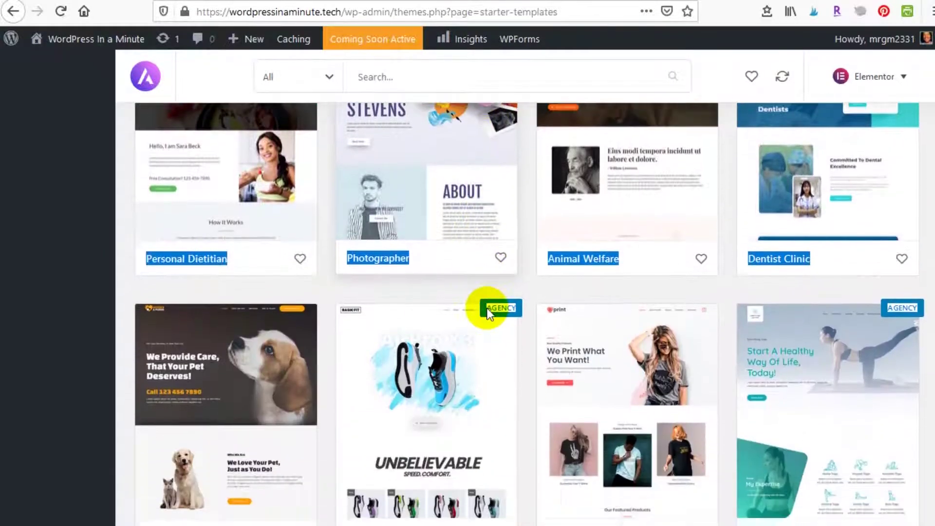
{"action": "scroll", "coordinate": [488, 314], "scroll_direction": "down", "scroll_amount": 11}
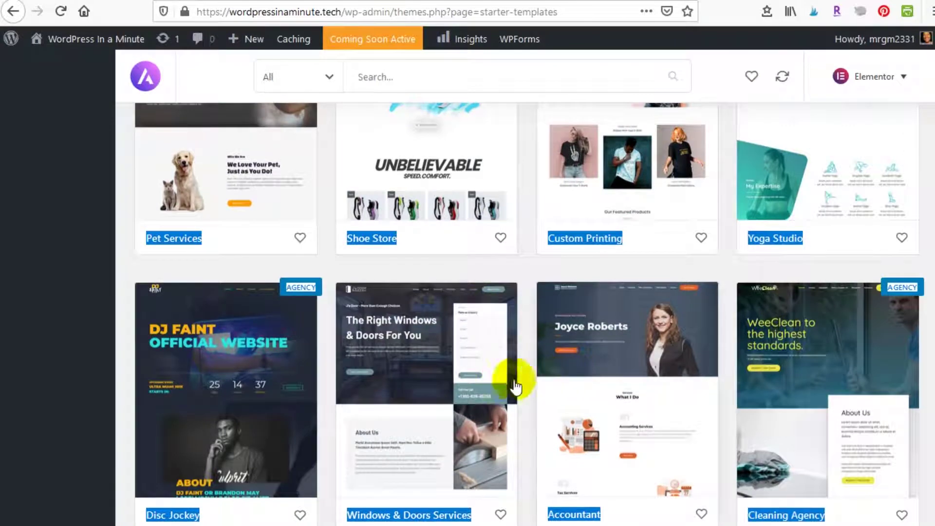
{"action": "scroll", "coordinate": [515, 387], "scroll_direction": "down", "scroll_amount": 15}
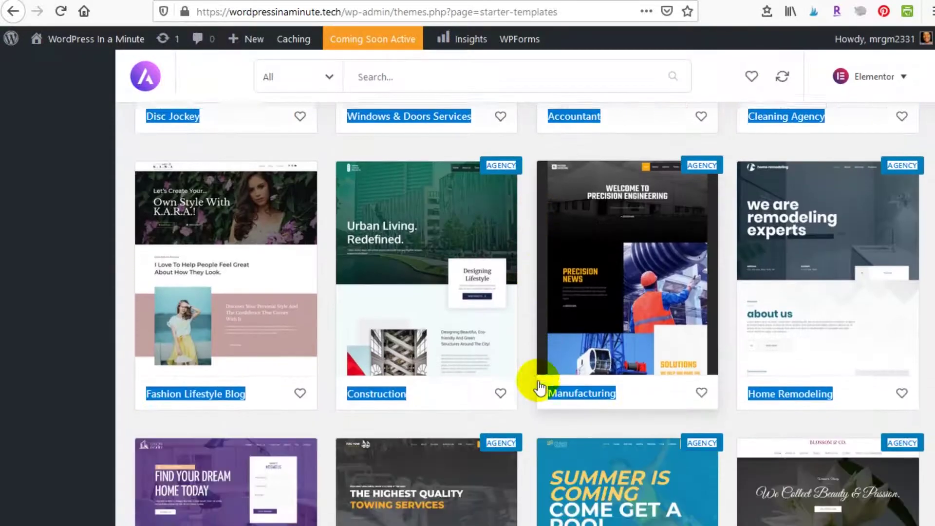
{"action": "scroll", "coordinate": [540, 387], "scroll_direction": "down", "scroll_amount": 13}
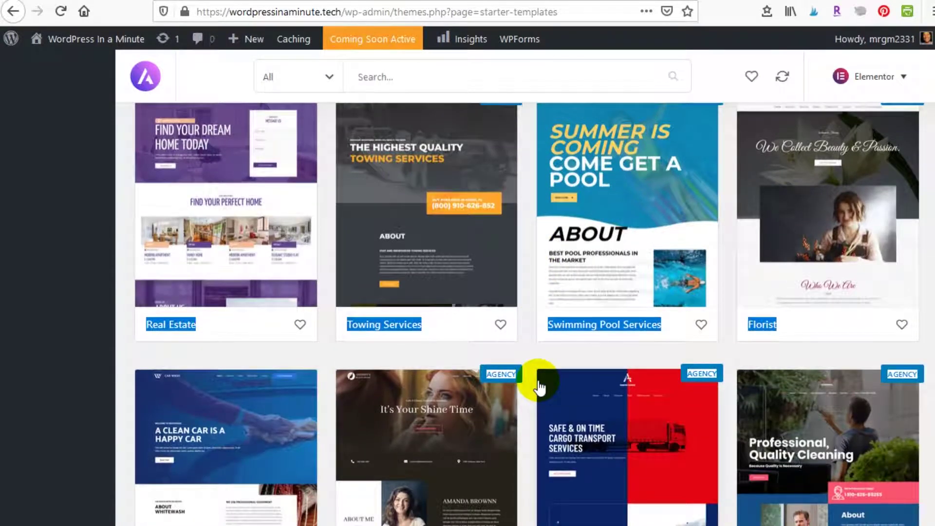
{"action": "scroll", "coordinate": [539, 387], "scroll_direction": "down", "scroll_amount": 15}
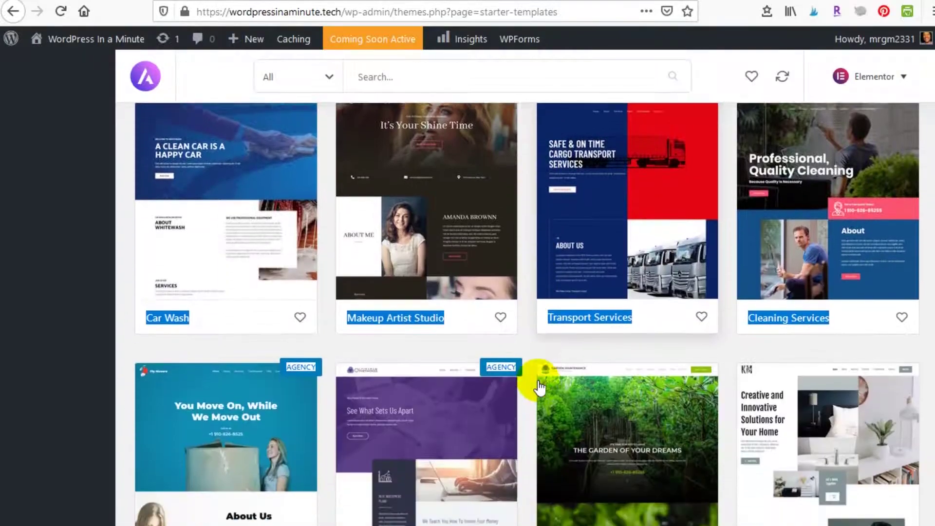
{"action": "scroll", "coordinate": [540, 387], "scroll_direction": "down", "scroll_amount": 20}
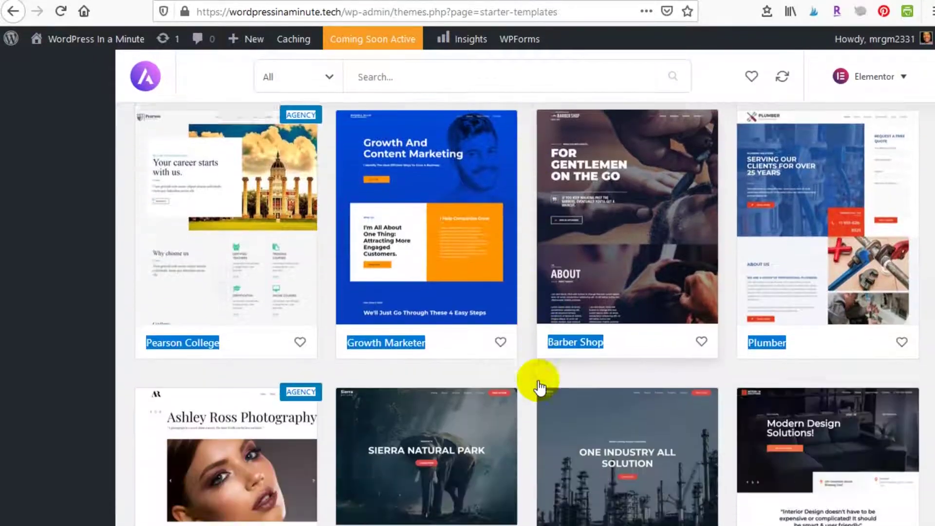
{"action": "scroll", "coordinate": [539, 387], "scroll_direction": "down", "scroll_amount": 16}
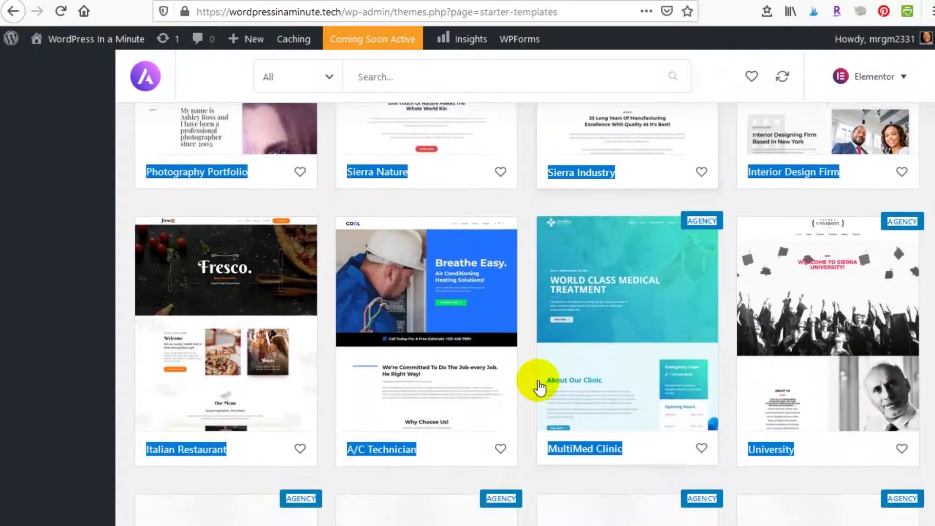
{"action": "scroll", "coordinate": [540, 388], "scroll_direction": "down", "scroll_amount": 20}
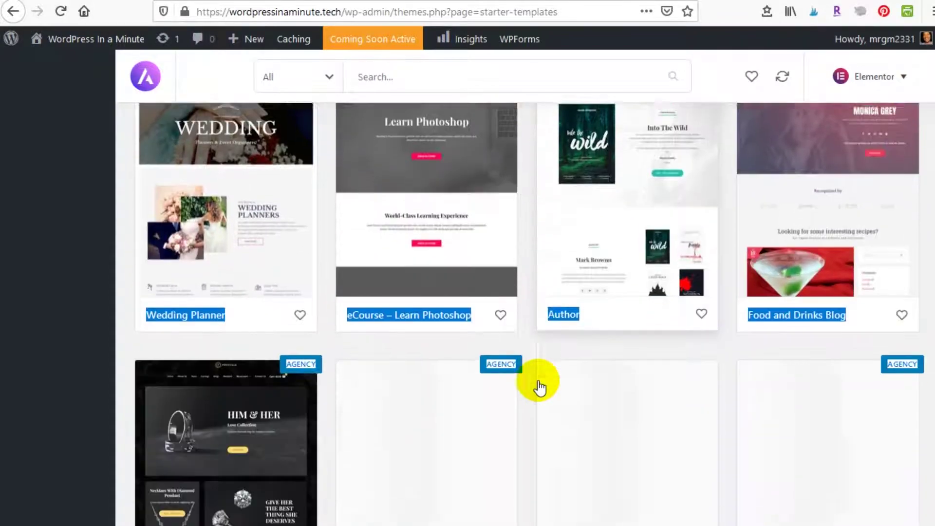
{"action": "scroll", "coordinate": [540, 388], "scroll_direction": "down", "scroll_amount": 3}
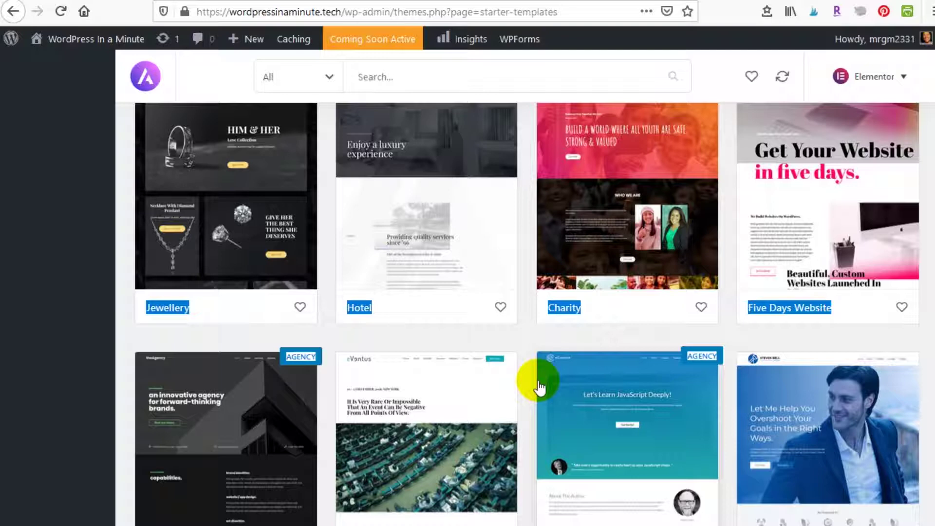
- Mark the Five Days Website template as a favorite
{"action": "scroll", "coordinate": [539, 387], "scroll_direction": "down", "scroll_amount": 3}
{"action": "scroll", "coordinate": [539, 387], "scroll_direction": "up", "scroll_amount": 6}
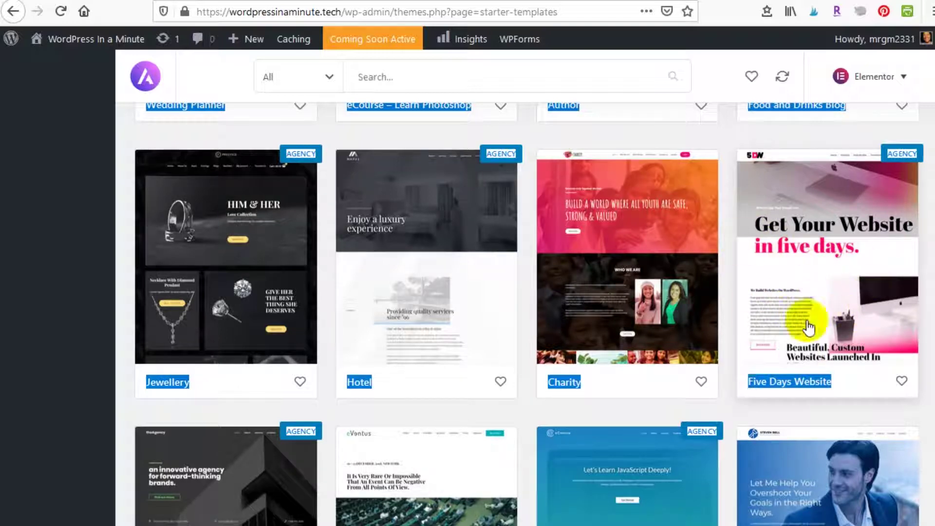
{"action": "left_click", "coordinate": [902, 382]}
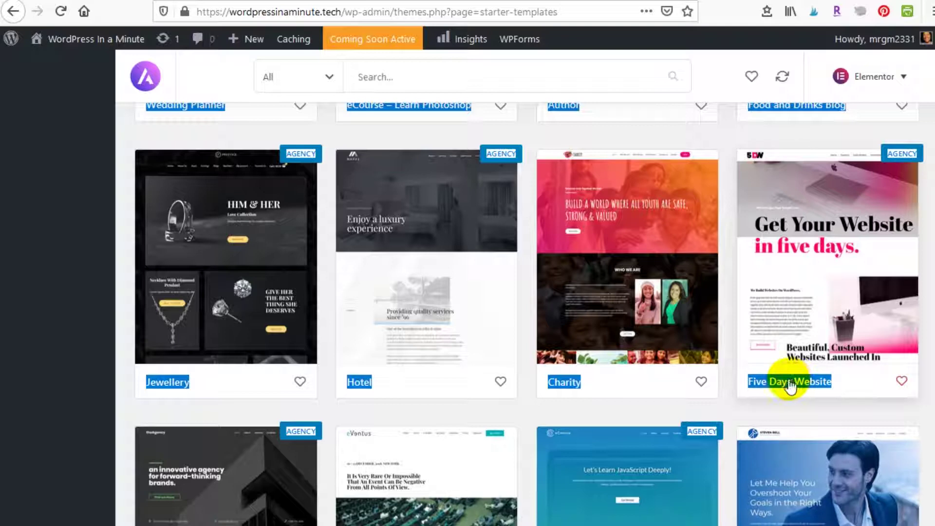
- Look through the remaining templates below Five Days Website, down to Hotel and BnB at the end of the library
{"action": "scroll", "coordinate": [823, 370], "scroll_direction": "down", "scroll_amount": 4}
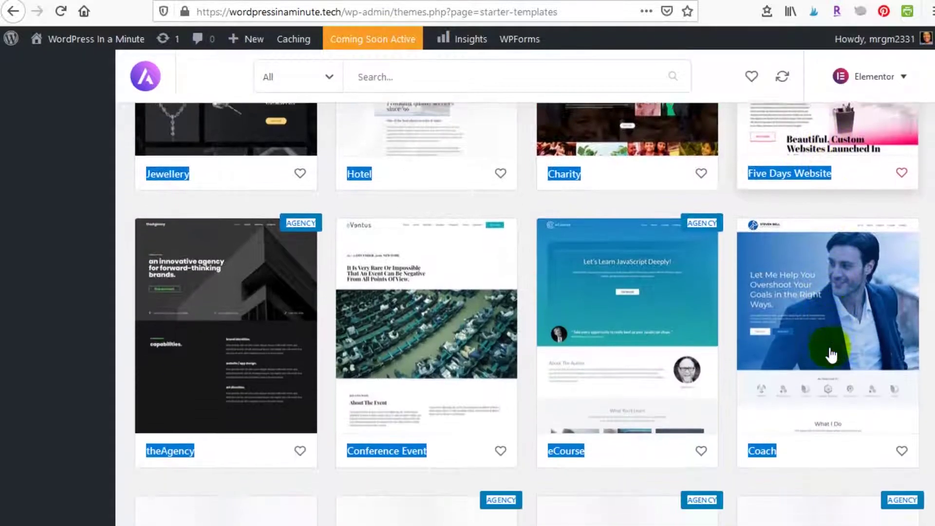
{"action": "scroll", "coordinate": [832, 355], "scroll_direction": "down", "scroll_amount": 2}
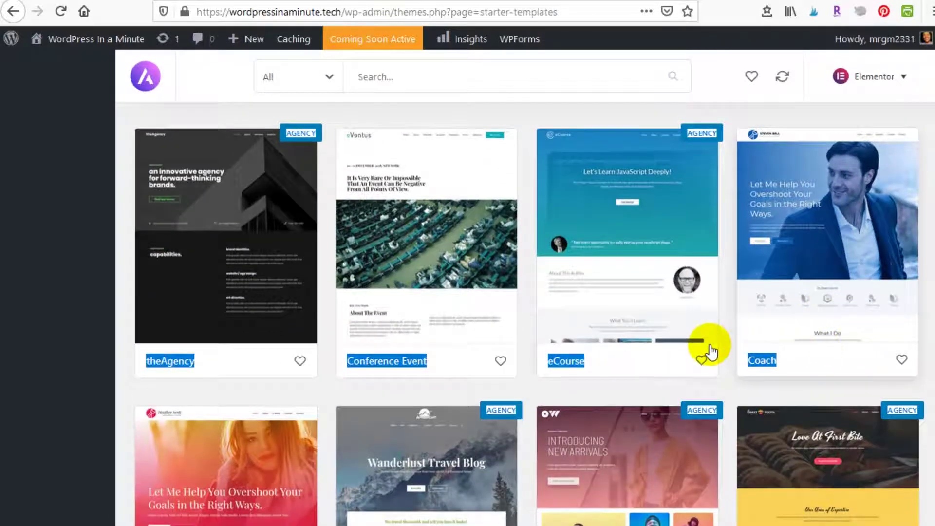
{"action": "scroll", "coordinate": [710, 351], "scroll_direction": "down", "scroll_amount": 4}
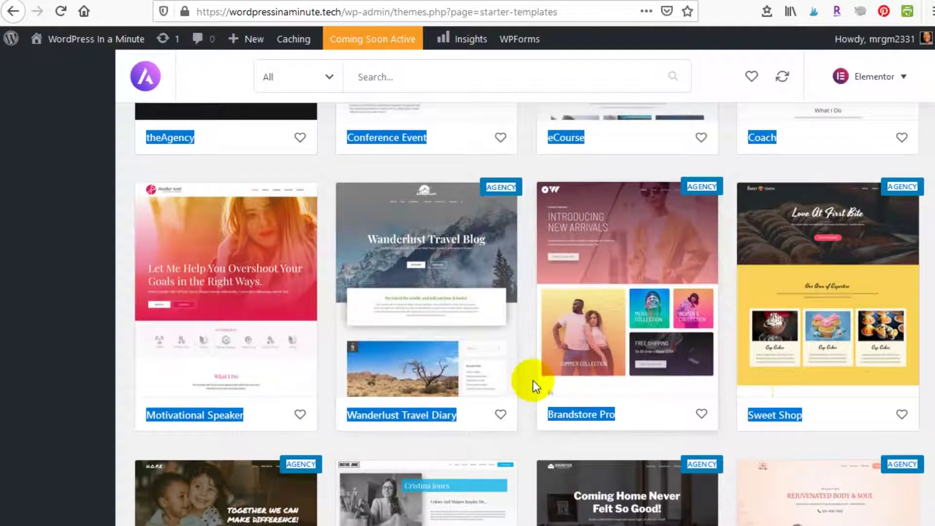
{"action": "scroll", "coordinate": [525, 378], "scroll_direction": "down", "scroll_amount": 1}
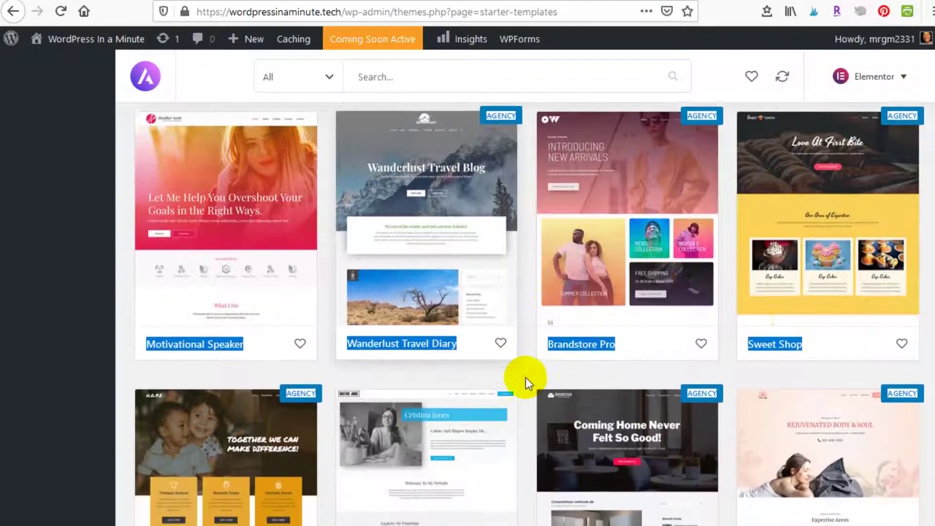
{"action": "scroll", "coordinate": [525, 378], "scroll_direction": "down", "scroll_amount": 2}
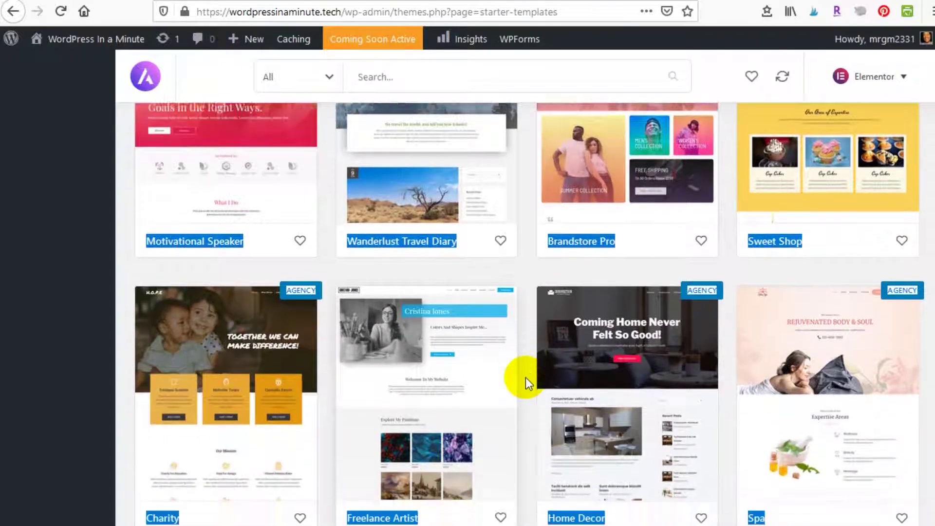
{"action": "scroll", "coordinate": [525, 378], "scroll_direction": "down", "scroll_amount": 3}
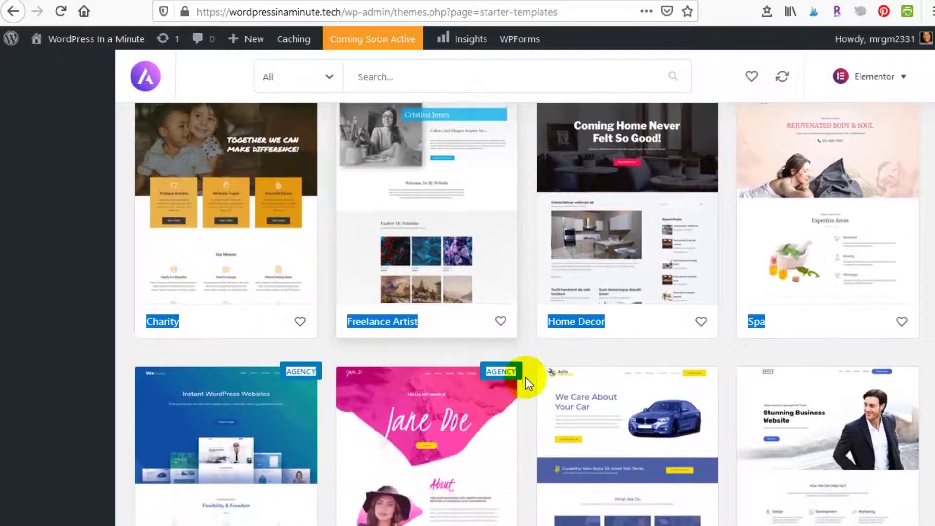
{"action": "scroll", "coordinate": [525, 378], "scroll_direction": "down", "scroll_amount": 5}
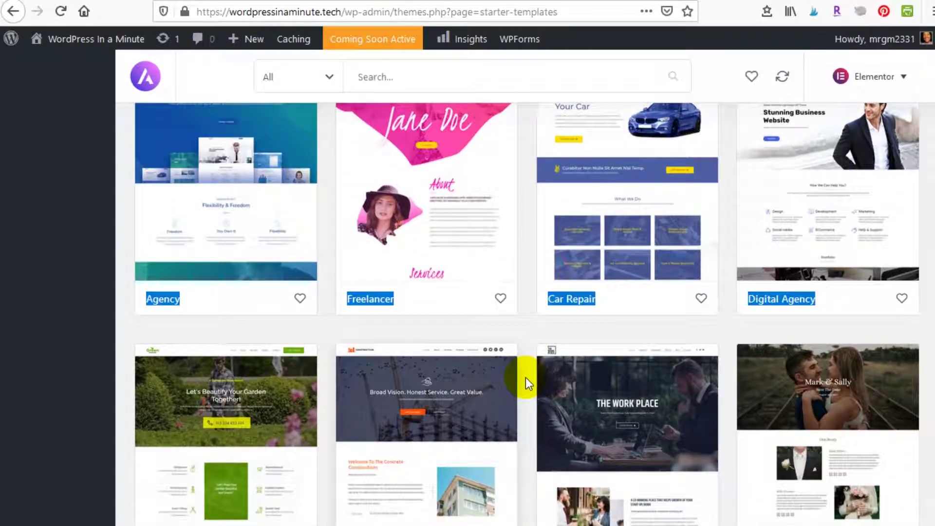
{"action": "scroll", "coordinate": [525, 378], "scroll_direction": "down", "scroll_amount": 4}
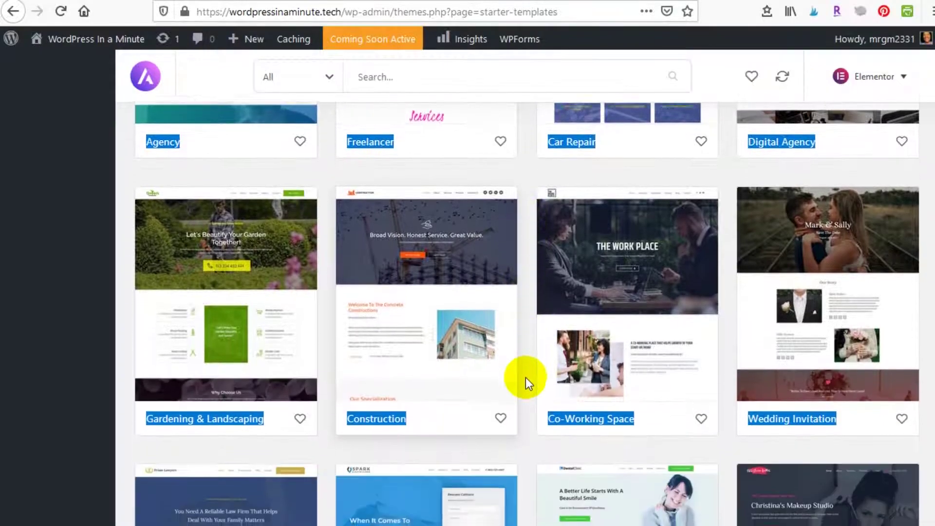
{"action": "scroll", "coordinate": [525, 378], "scroll_direction": "down", "scroll_amount": 5}
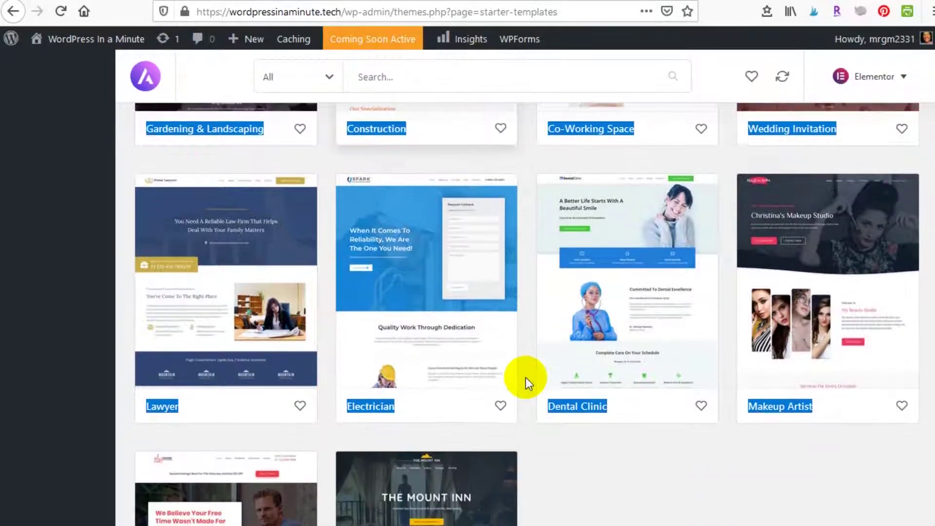
{"action": "scroll", "coordinate": [525, 378], "scroll_direction": "down", "scroll_amount": 3}
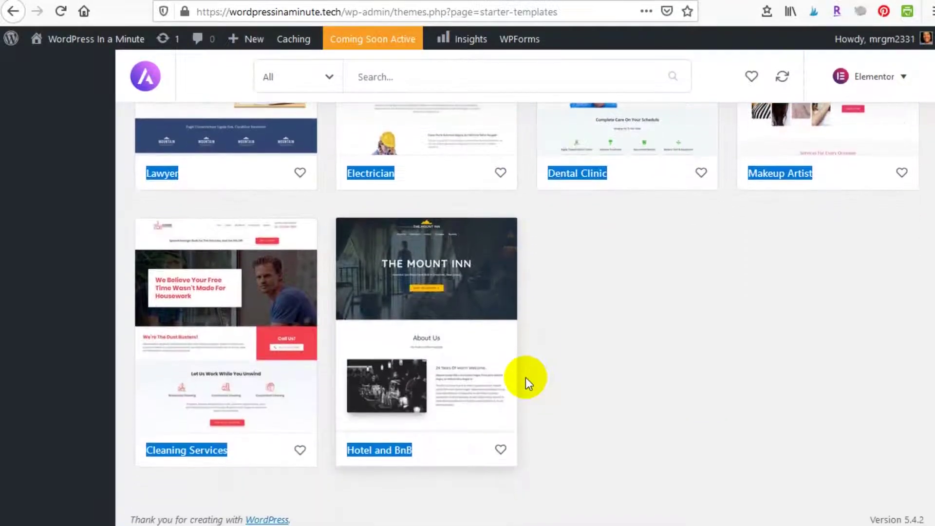
- Look back through the Elementor templates from Hotel and BnB up to Outdoor Adventure and clear the text selection
{"action": "scroll", "coordinate": [525, 378], "scroll_direction": "up", "scroll_amount": 14}
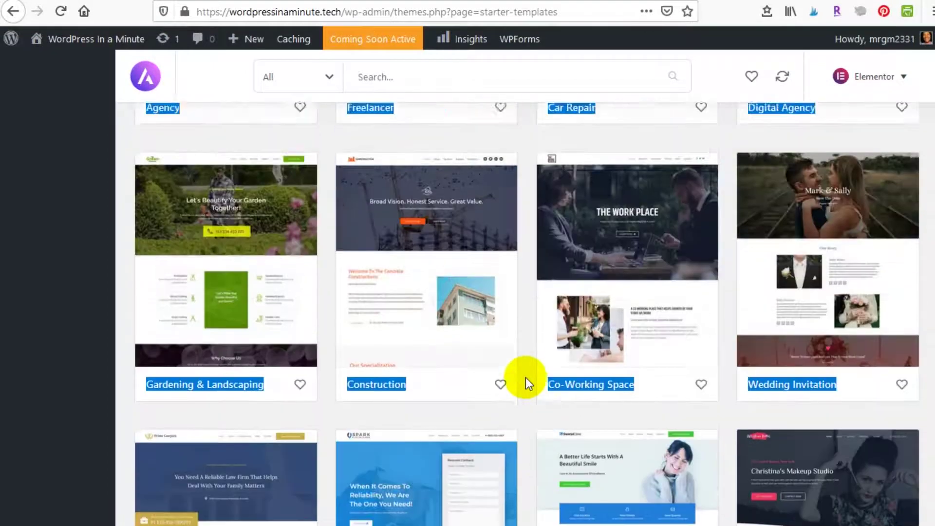
{"action": "scroll", "coordinate": [525, 378], "scroll_direction": "up", "scroll_amount": 14}
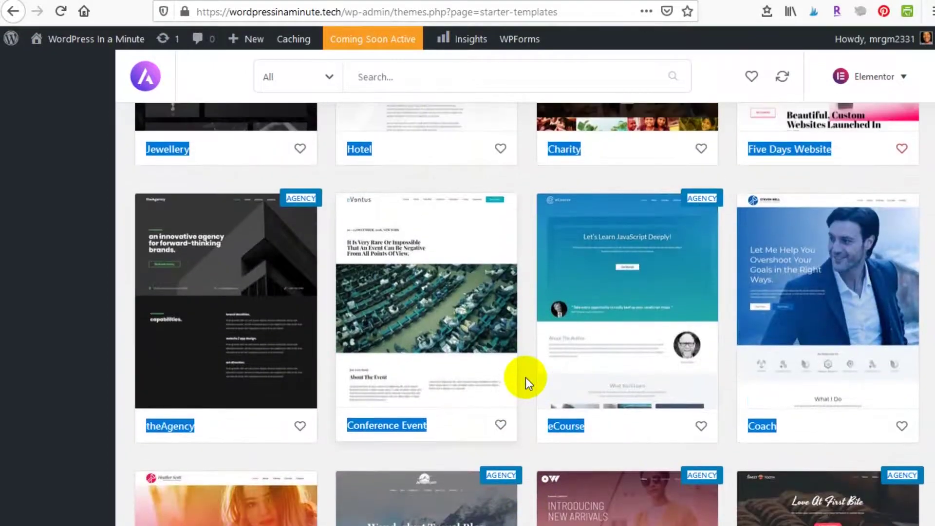
{"action": "scroll", "coordinate": [525, 378], "scroll_direction": "up", "scroll_amount": 12}
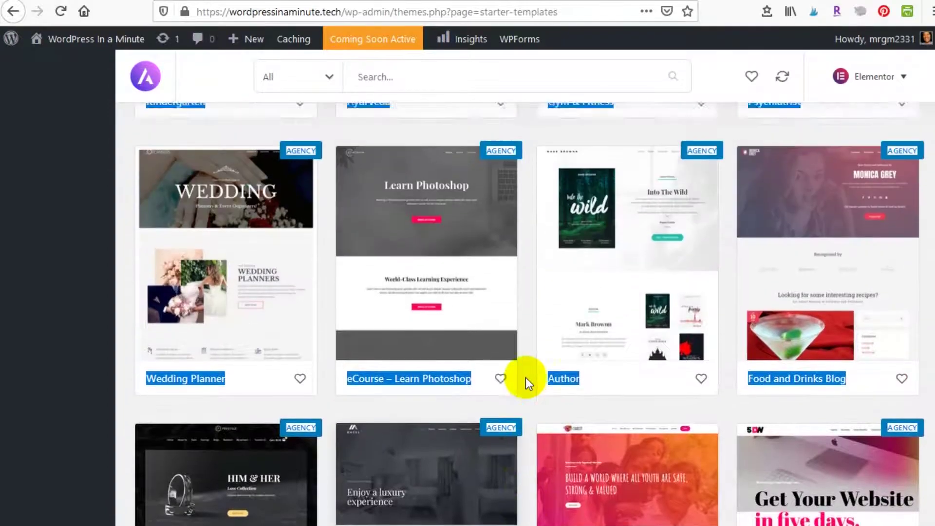
{"action": "scroll", "coordinate": [525, 378], "scroll_direction": "up", "scroll_amount": 13}
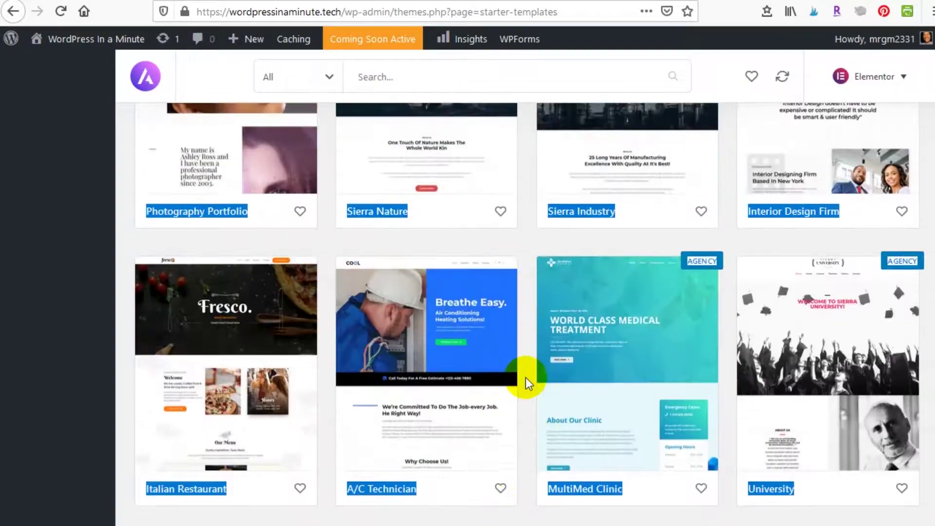
{"action": "scroll", "coordinate": [526, 378], "scroll_direction": "up", "scroll_amount": 8}
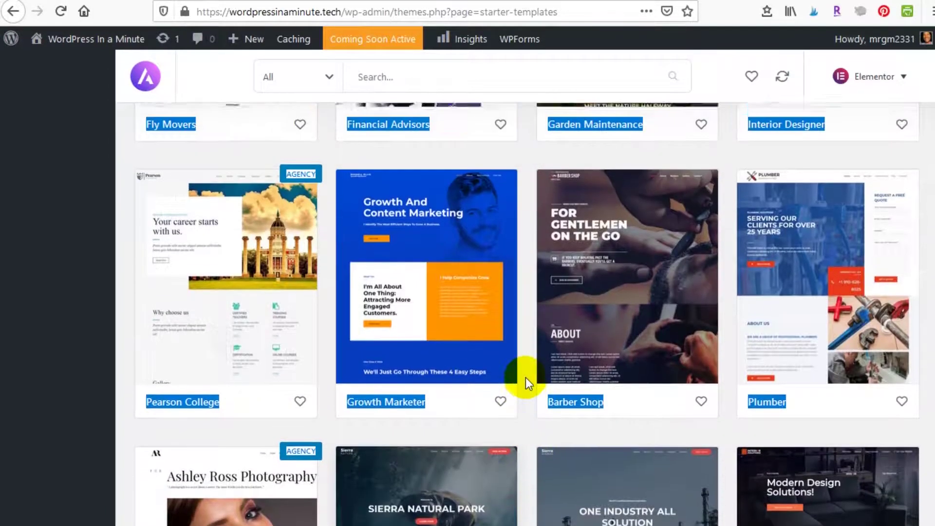
{"action": "scroll", "coordinate": [525, 378], "scroll_direction": "up", "scroll_amount": 9}
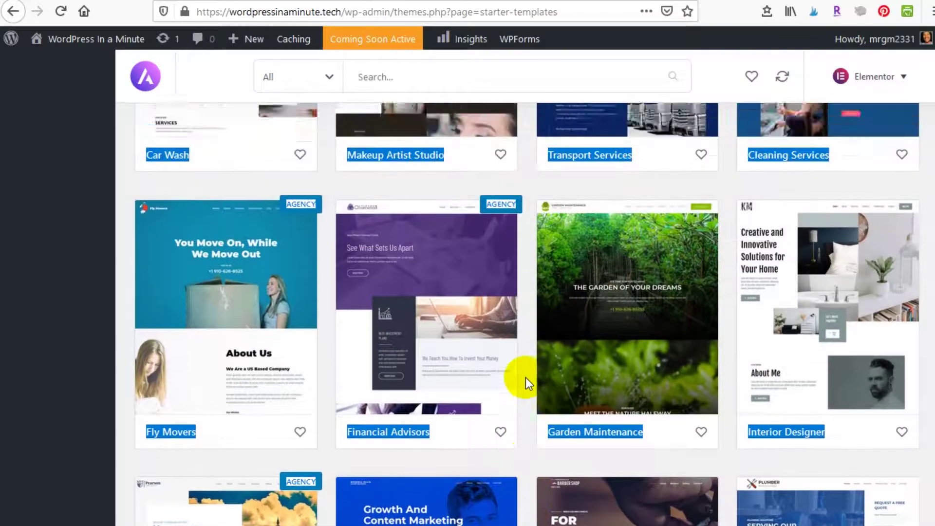
{"action": "scroll", "coordinate": [525, 378], "scroll_direction": "up", "scroll_amount": 7}
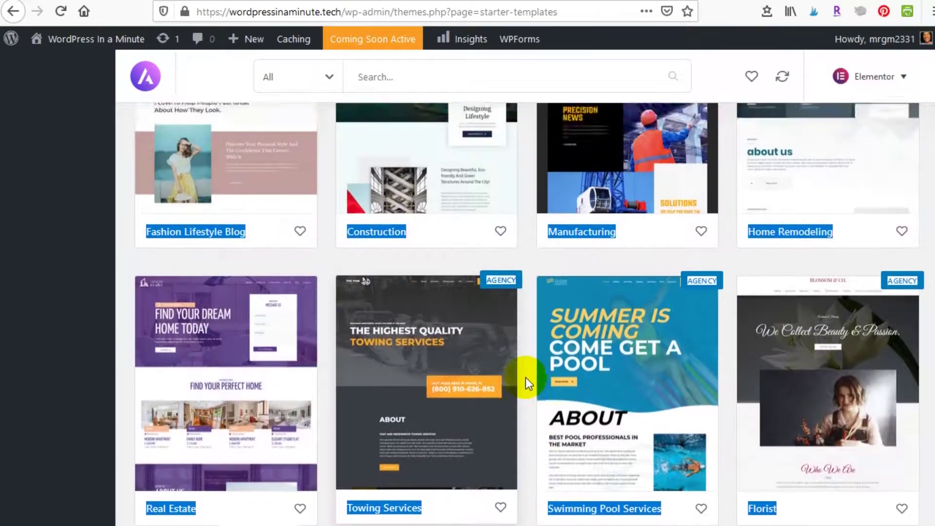
{"action": "scroll", "coordinate": [525, 378], "scroll_direction": "up", "scroll_amount": 15}
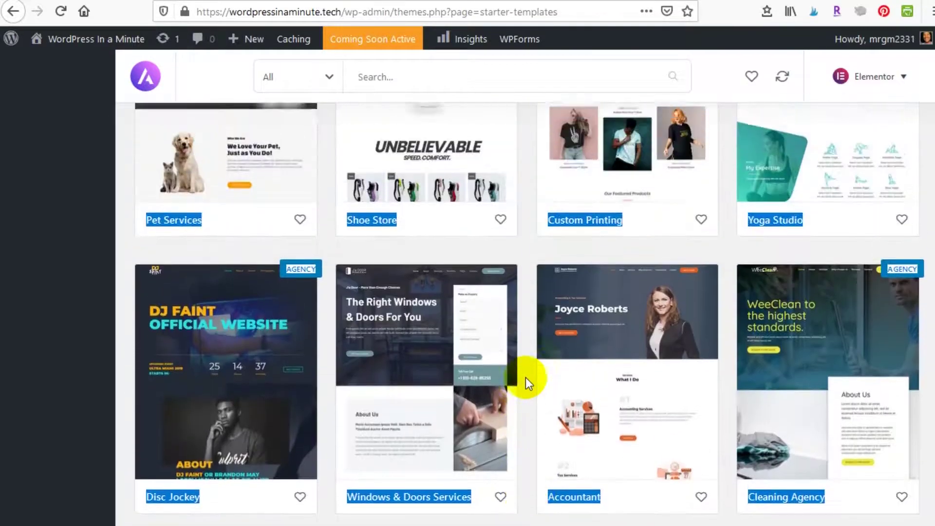
{"action": "scroll", "coordinate": [525, 378], "scroll_direction": "up", "scroll_amount": 3}
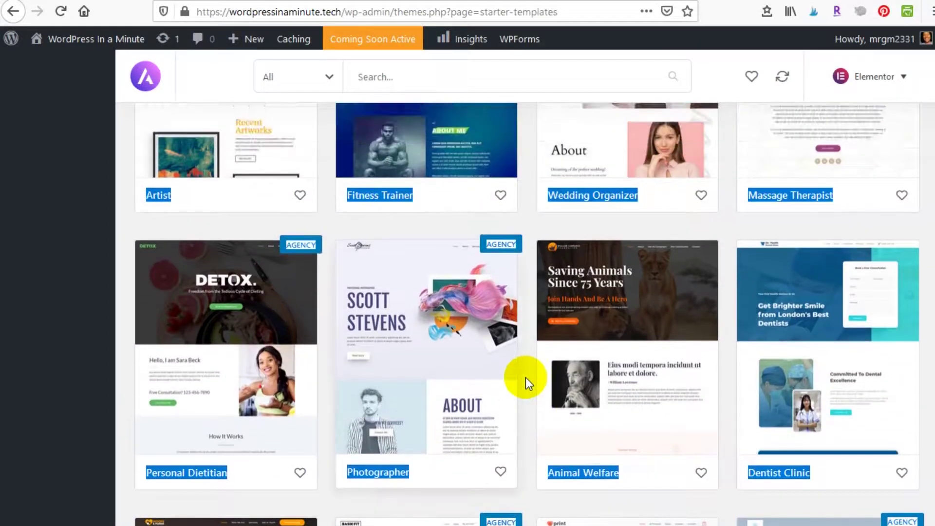
{"action": "scroll", "coordinate": [525, 378], "scroll_direction": "up", "scroll_amount": 10}
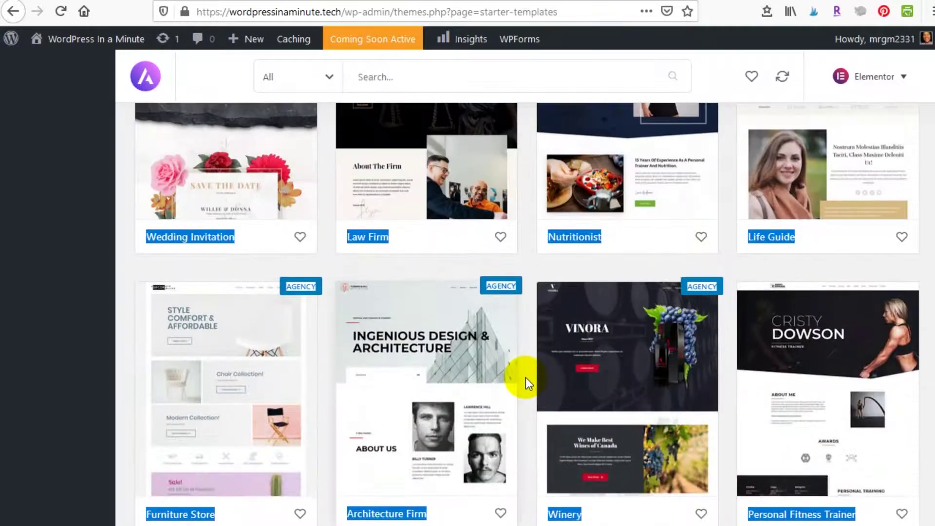
{"action": "scroll", "coordinate": [525, 378], "scroll_direction": "up", "scroll_amount": 10}
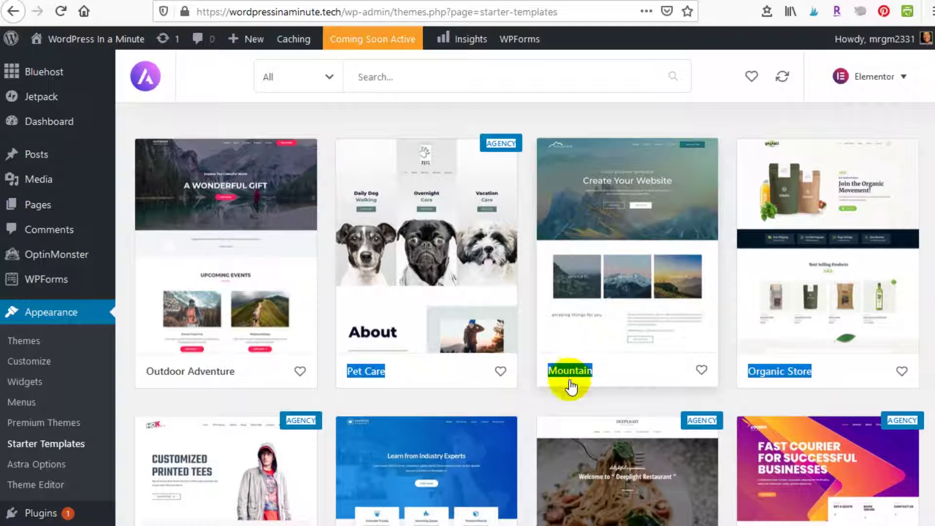
{"action": "left_click", "coordinate": [528, 404]}
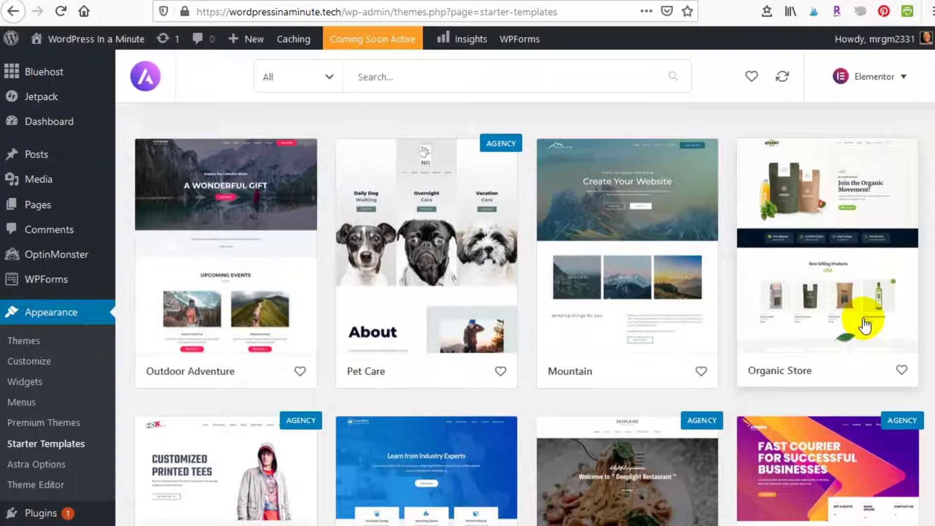
- Mark the Custom Printing Pro and LearnDash Academy templates as favorites
{"action": "scroll", "coordinate": [779, 325], "scroll_direction": "down", "scroll_amount": 5}
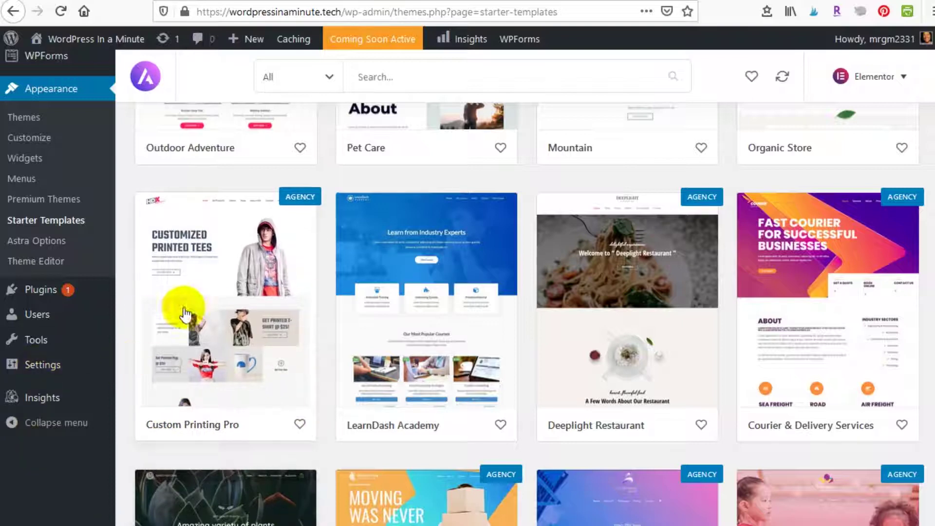
{"action": "left_click", "coordinate": [300, 424]}
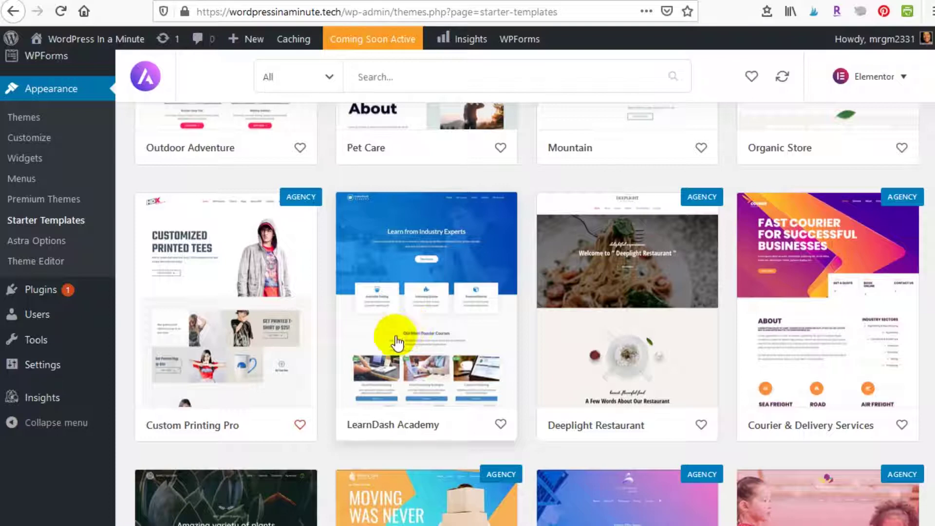
{"action": "left_click", "coordinate": [500, 428]}
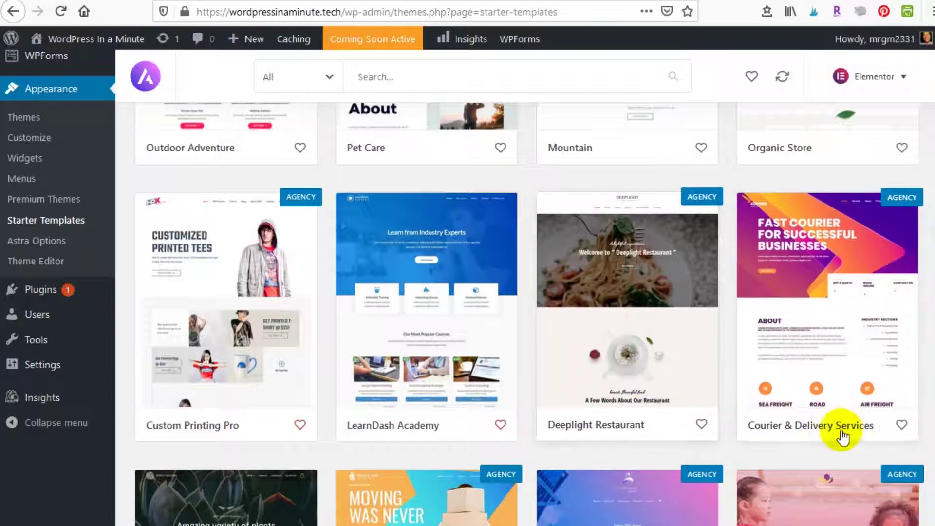
- Mark the Co-Working Space template beside School & Kindergarten as a favorite
{"action": "scroll", "coordinate": [831, 434], "scroll_direction": "down", "scroll_amount": 5}
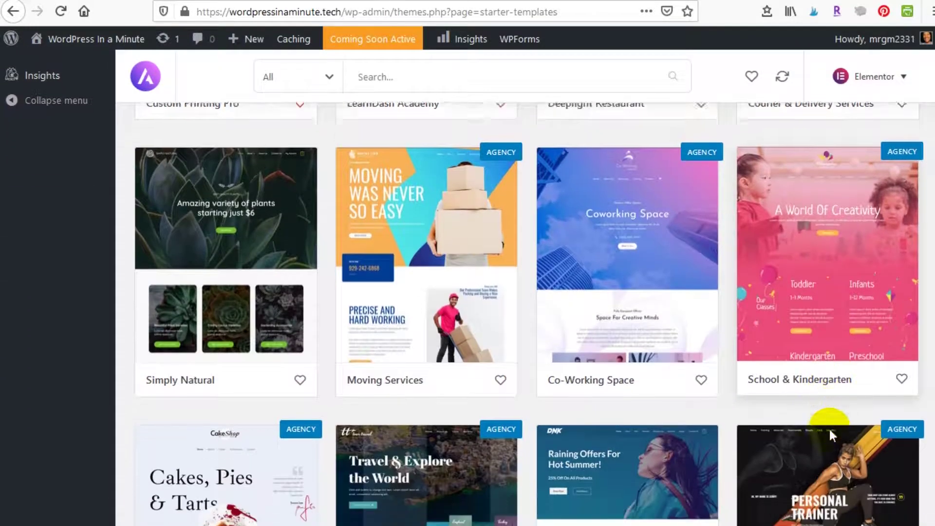
{"action": "scroll", "coordinate": [829, 428], "scroll_direction": "down", "scroll_amount": 1}
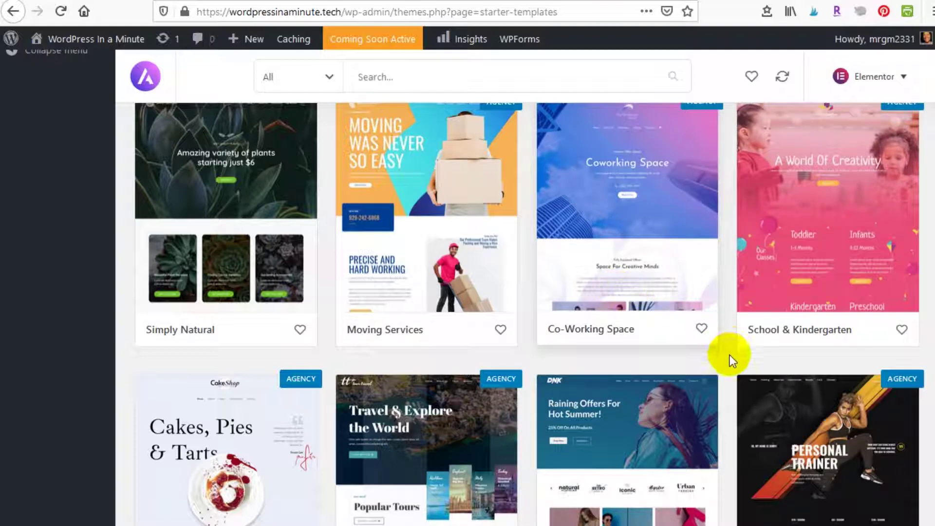
{"action": "left_click", "coordinate": [701, 330]}
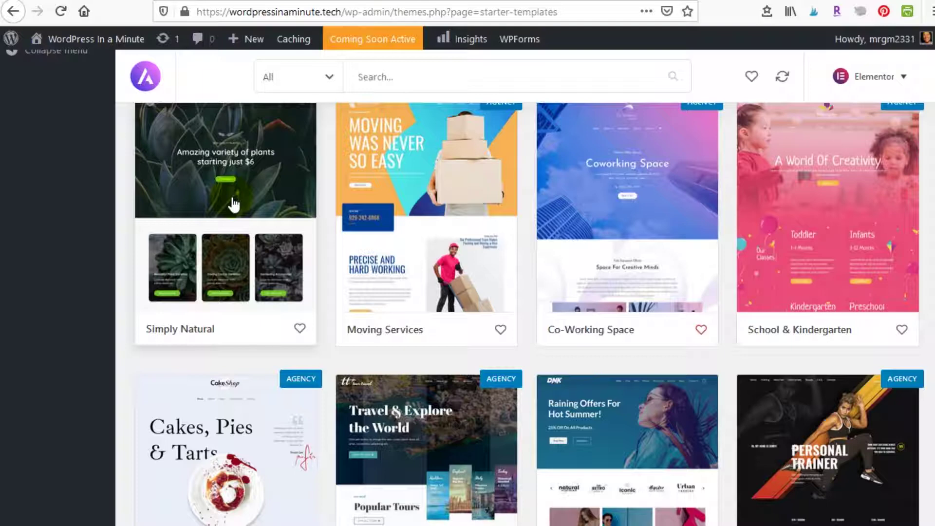
- Review the templates from the Cake Shop and Personal Trainer row down to the favorited Five Days Website template
{"action": "scroll", "coordinate": [204, 298], "scroll_direction": "down", "scroll_amount": 5}
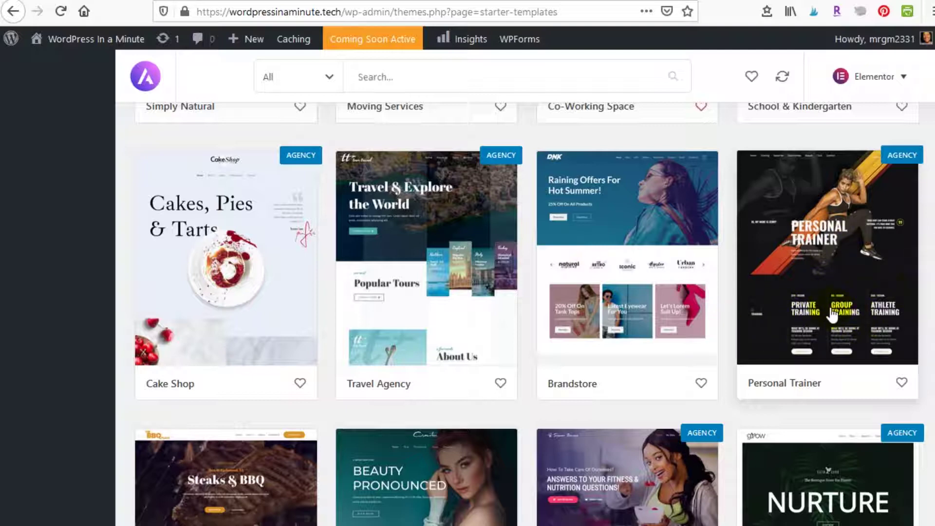
{"action": "scroll", "coordinate": [833, 314], "scroll_direction": "down", "scroll_amount": 6}
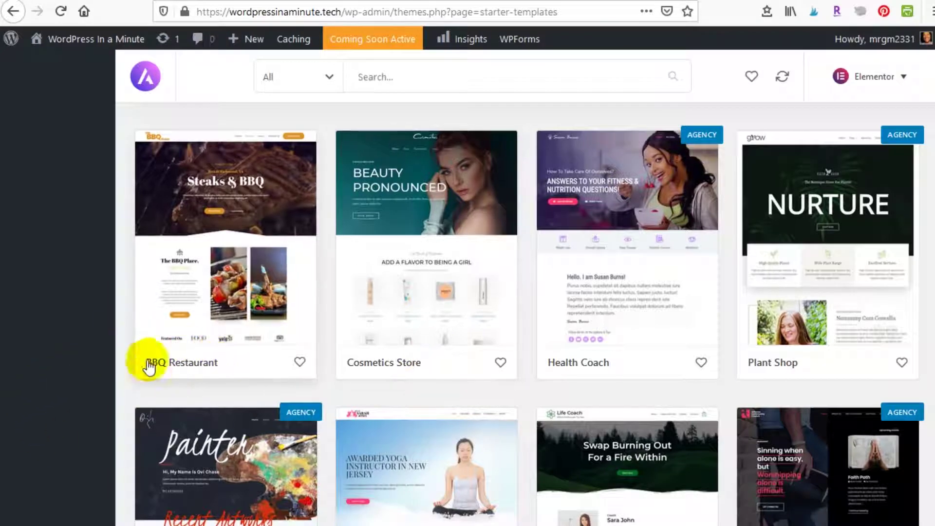
{"action": "scroll", "coordinate": [210, 339], "scroll_direction": "down", "scroll_amount": 4}
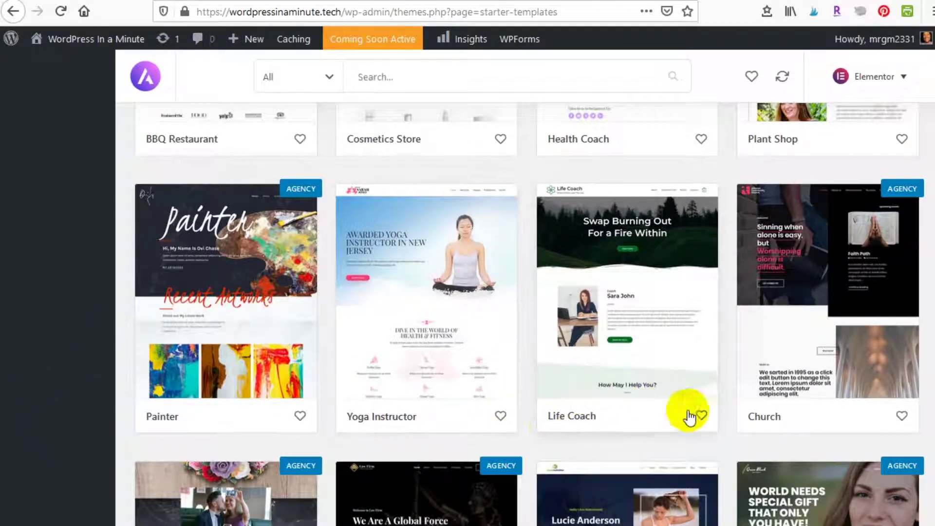
{"action": "scroll", "coordinate": [749, 394], "scroll_direction": "down", "scroll_amount": 4}
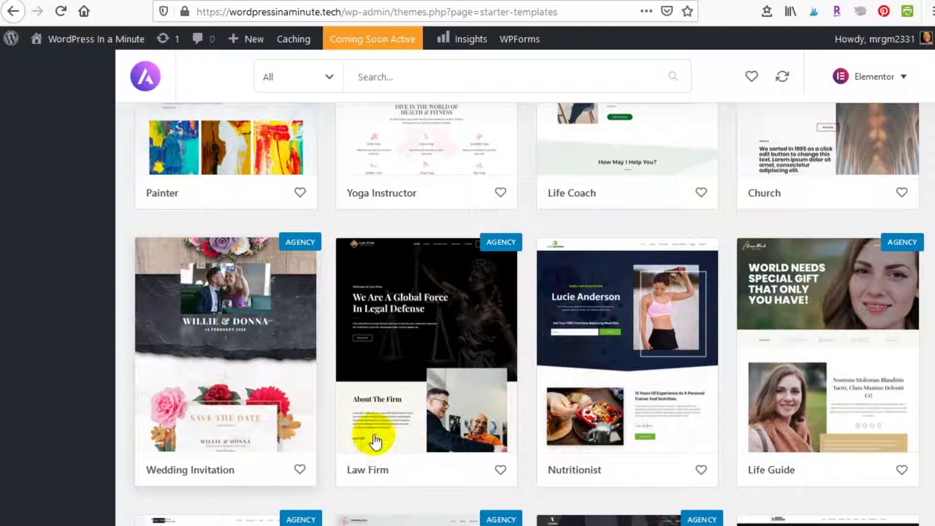
{"action": "scroll", "coordinate": [376, 434], "scroll_direction": "down", "scroll_amount": 6}
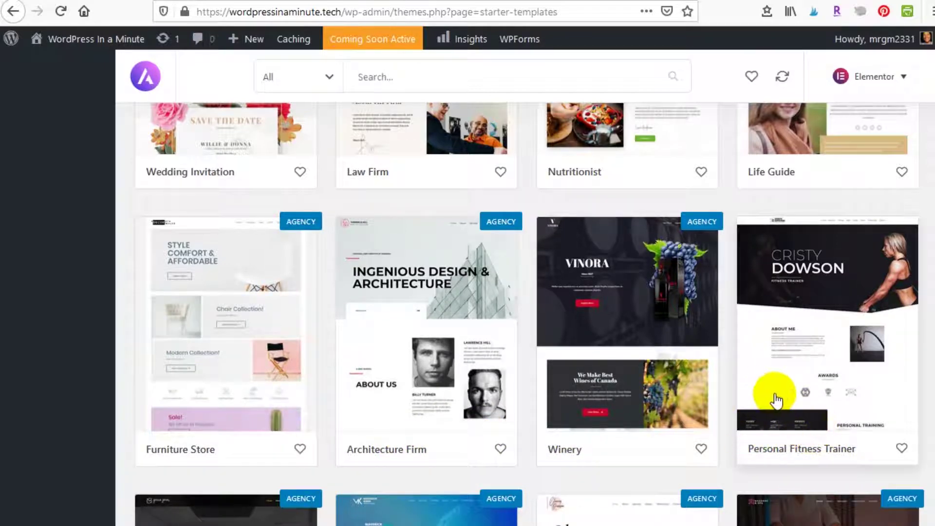
{"action": "scroll", "coordinate": [769, 409], "scroll_direction": "down", "scroll_amount": 6}
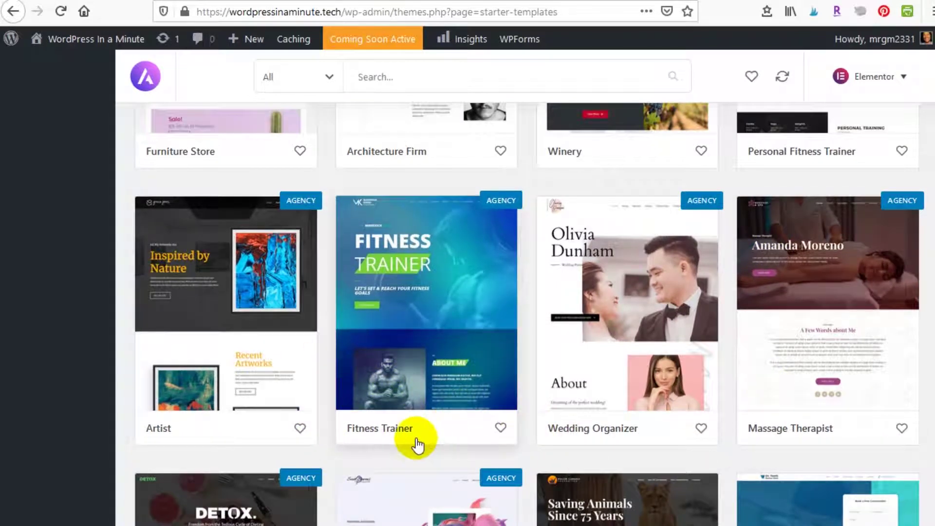
{"action": "scroll", "coordinate": [241, 405], "scroll_direction": "down", "scroll_amount": 5}
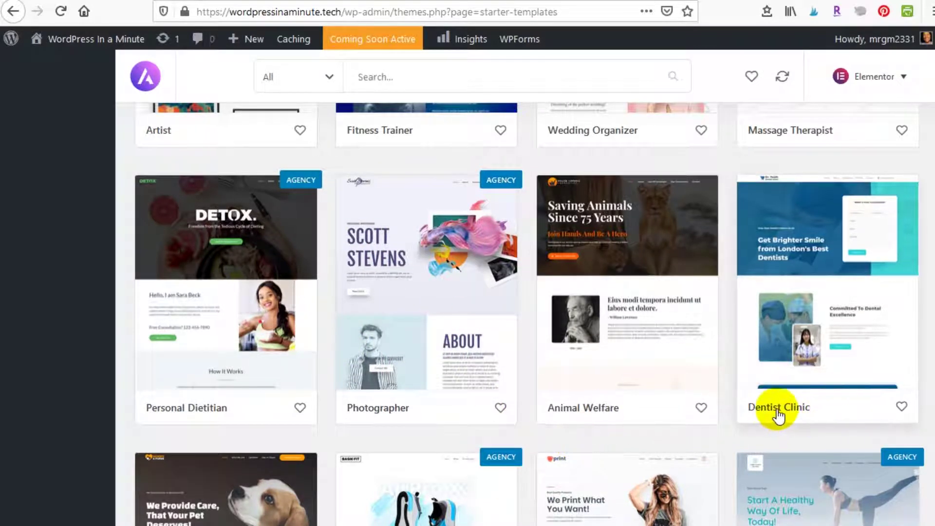
{"action": "scroll", "coordinate": [776, 413], "scroll_direction": "down", "scroll_amount": 8}
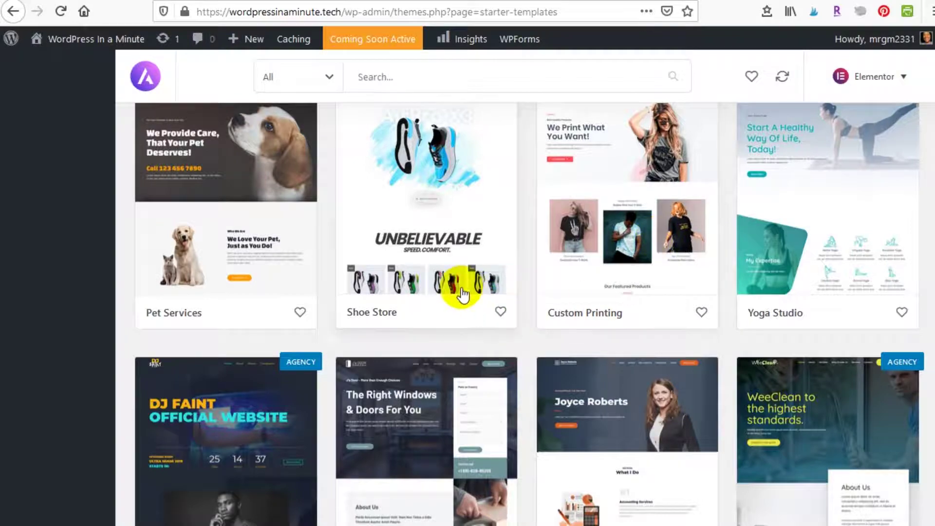
{"action": "scroll", "coordinate": [165, 295], "scroll_direction": "down", "scroll_amount": 5}
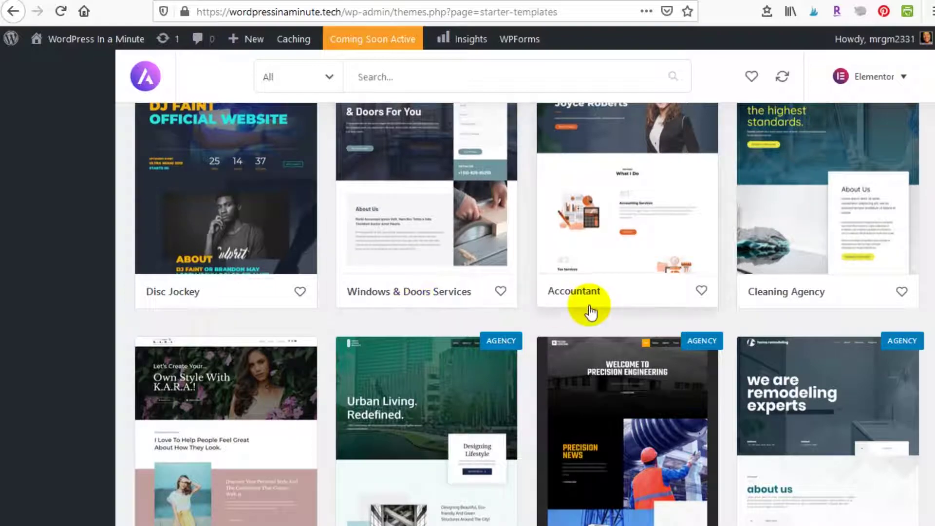
{"action": "scroll", "coordinate": [811, 305], "scroll_direction": "down", "scroll_amount": 3}
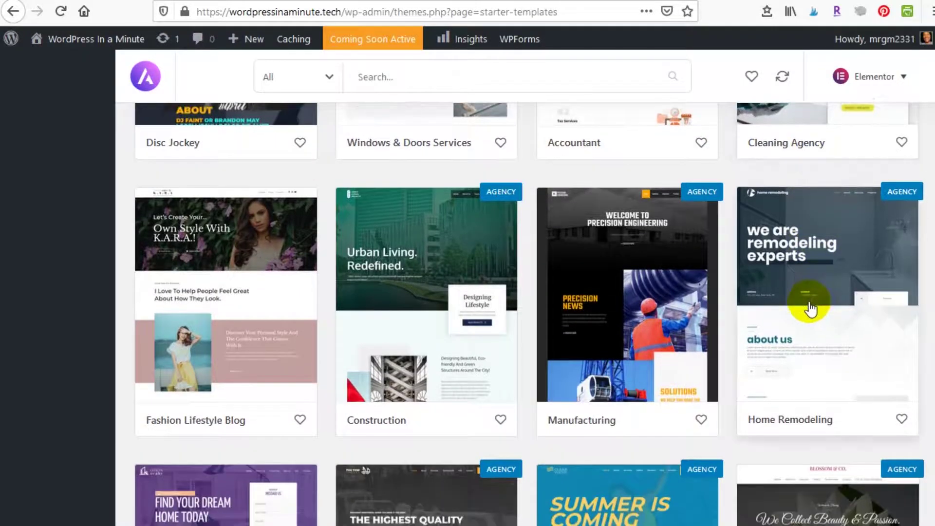
{"action": "scroll", "coordinate": [812, 307], "scroll_direction": "down", "scroll_amount": 5}
{"action": "scroll", "coordinate": [810, 308], "scroll_direction": "down", "scroll_amount": 7}
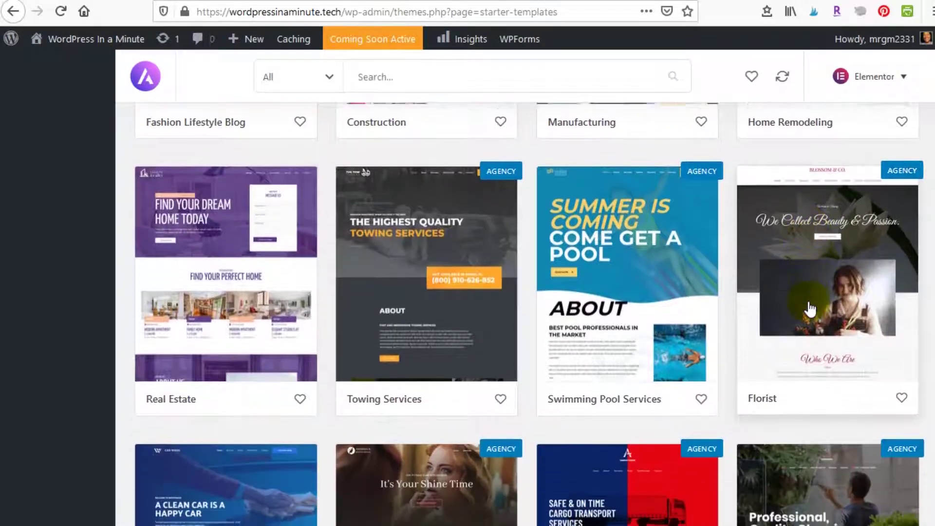
{"action": "scroll", "coordinate": [810, 308], "scroll_direction": "down", "scroll_amount": 10}
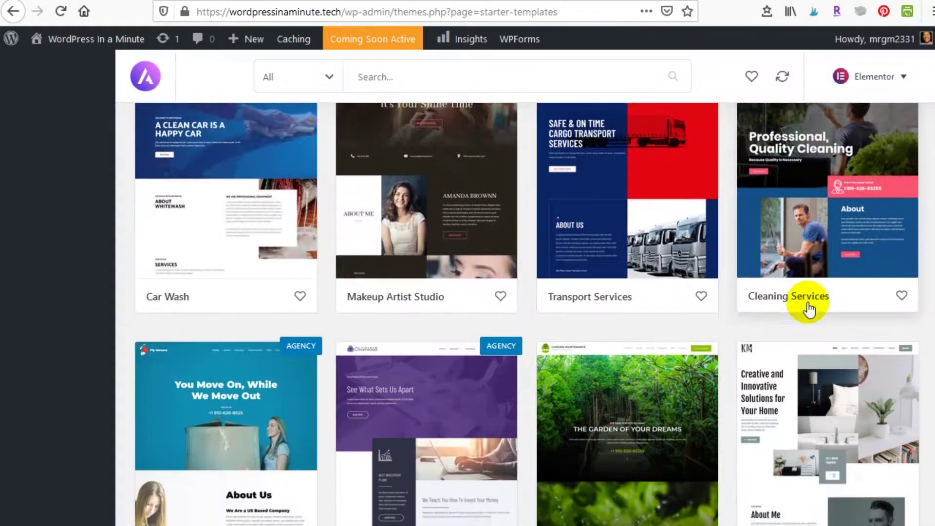
{"action": "scroll", "coordinate": [810, 308], "scroll_direction": "down", "scroll_amount": 10}
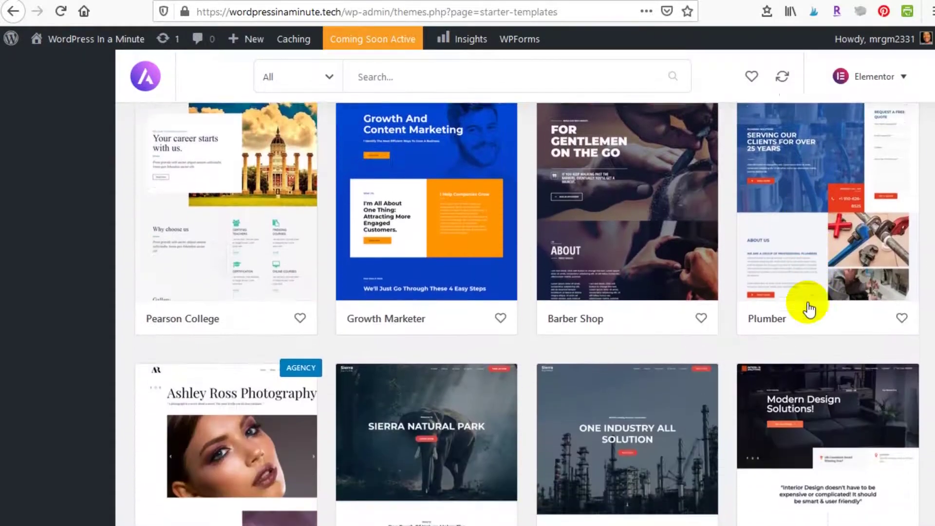
{"action": "scroll", "coordinate": [810, 308], "scroll_direction": "down", "scroll_amount": 12}
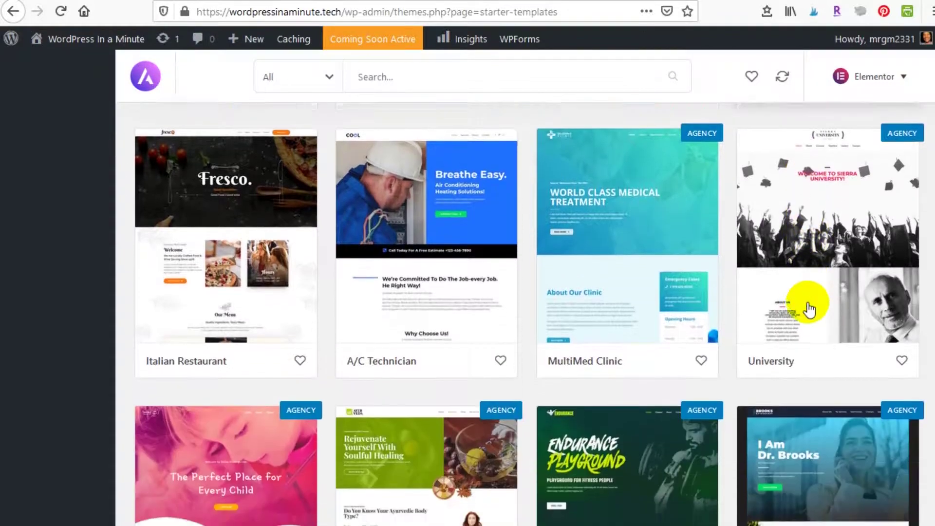
{"action": "scroll", "coordinate": [810, 308], "scroll_direction": "down", "scroll_amount": 8}
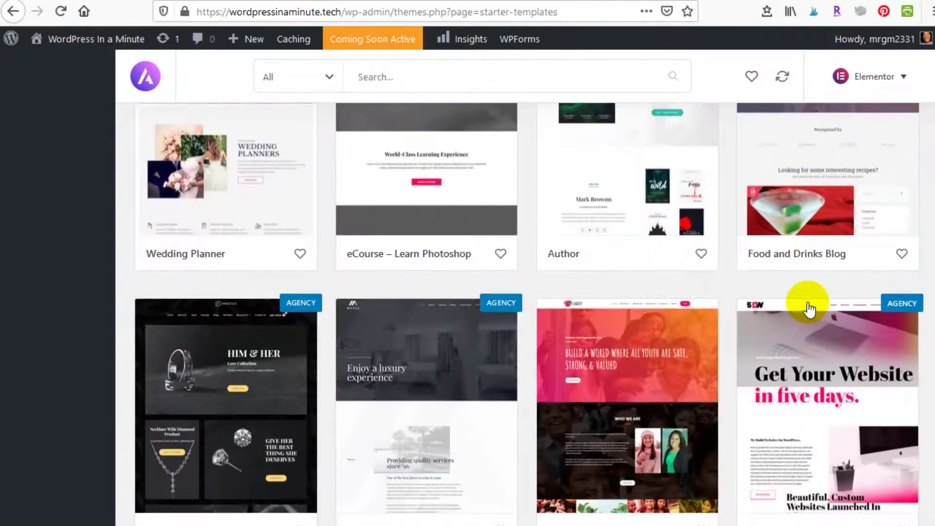
{"action": "scroll", "coordinate": [806, 278], "scroll_direction": "down", "scroll_amount": 2}
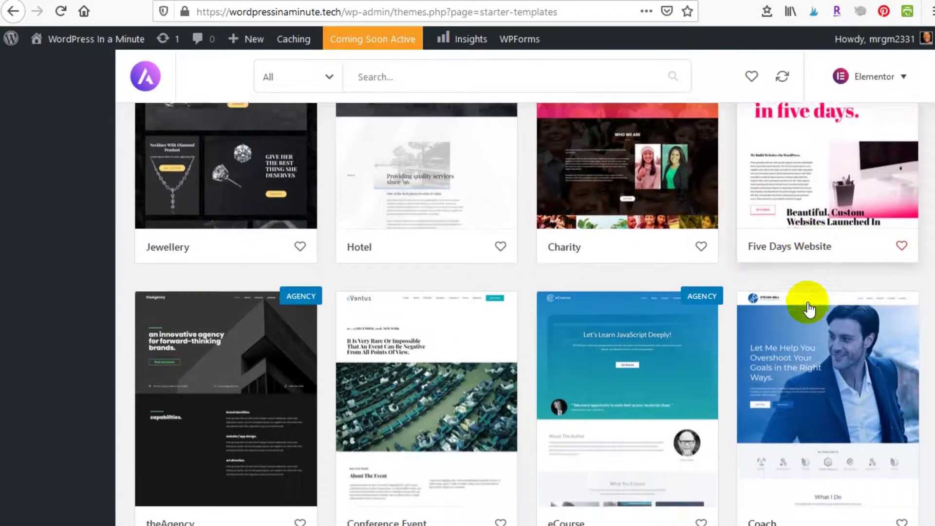
{"action": "scroll", "coordinate": [804, 251], "scroll_direction": "up", "scroll_amount": 2}
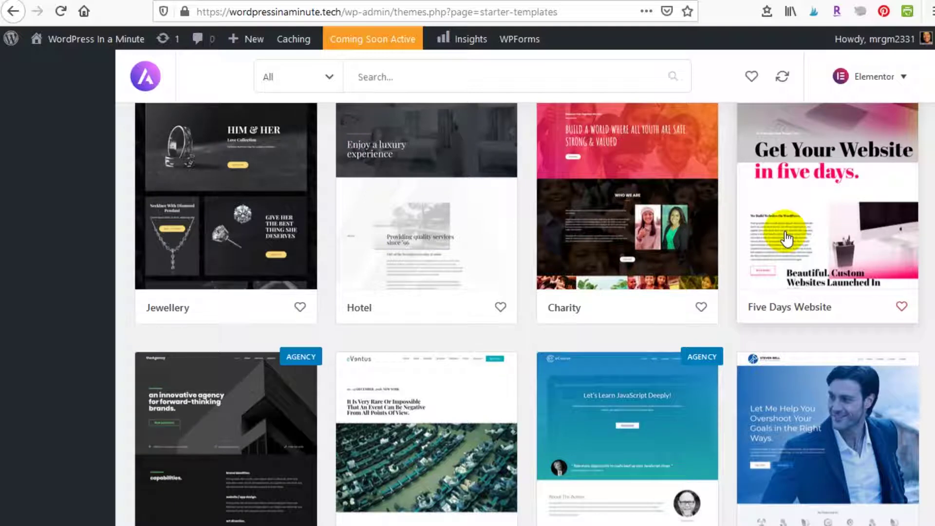
- Preview the Case Studies page of the Five Days Website template and open the template's Agency Bundle offer
{"action": "left_click", "coordinate": [785, 239]}
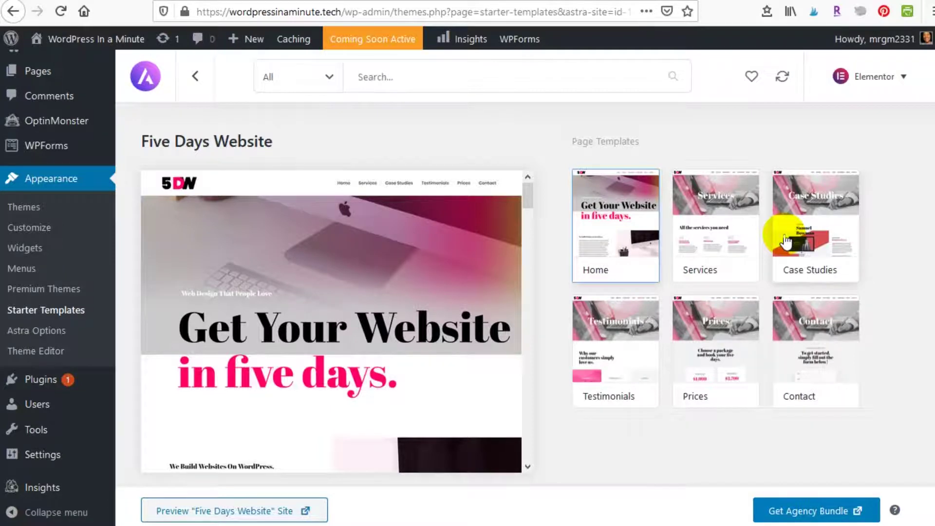
{"action": "left_click", "coordinate": [786, 241]}
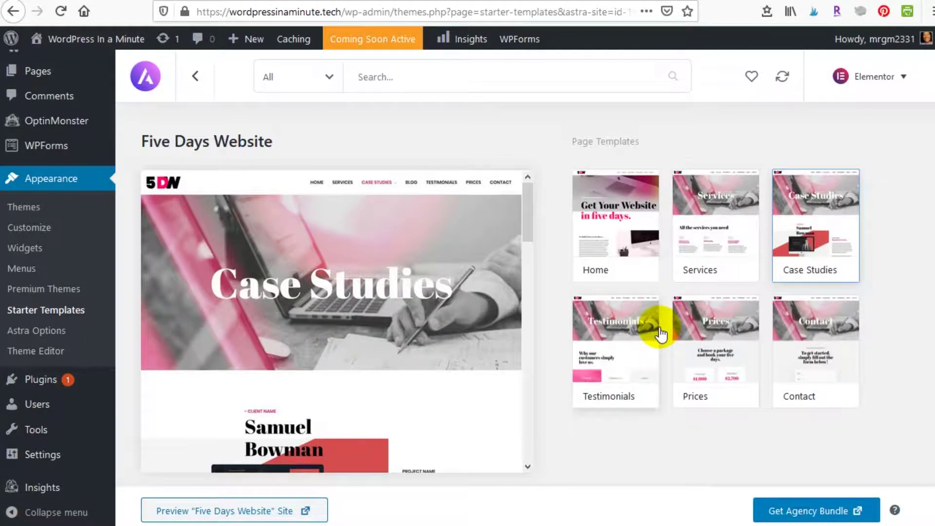
{"action": "left_click", "coordinate": [804, 511]}
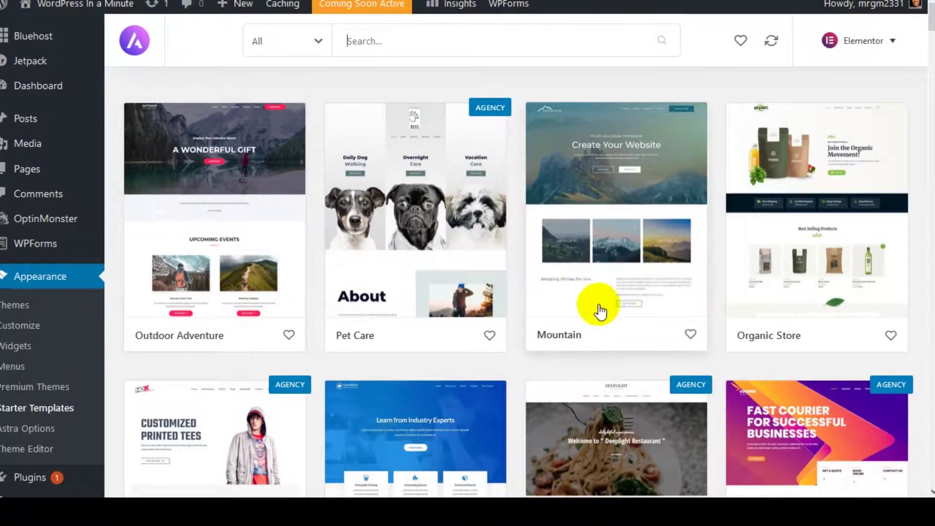
- Examine which Elementor templates carry the Agency label, from Outdoor Adventure down to the rows around Five Days Website and Coach
{"action": "scroll", "coordinate": [637, 312], "scroll_direction": "down", "scroll_amount": 5}
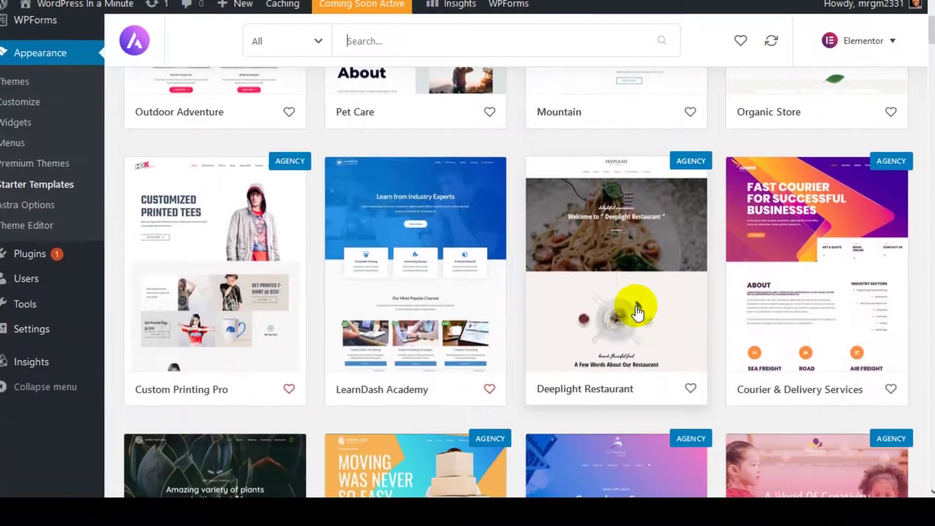
{"action": "scroll", "coordinate": [637, 311], "scroll_direction": "down", "scroll_amount": 2}
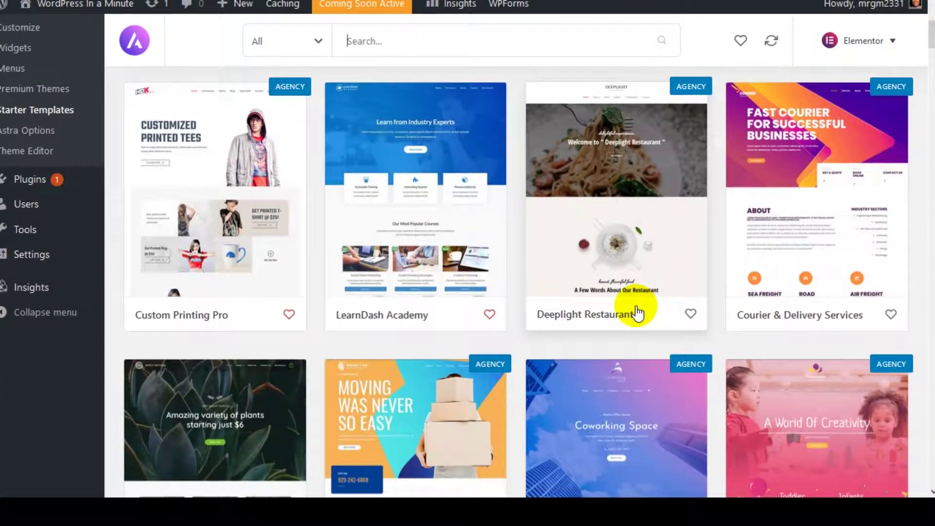
{"action": "scroll", "coordinate": [637, 312], "scroll_direction": "up", "scroll_amount": 2}
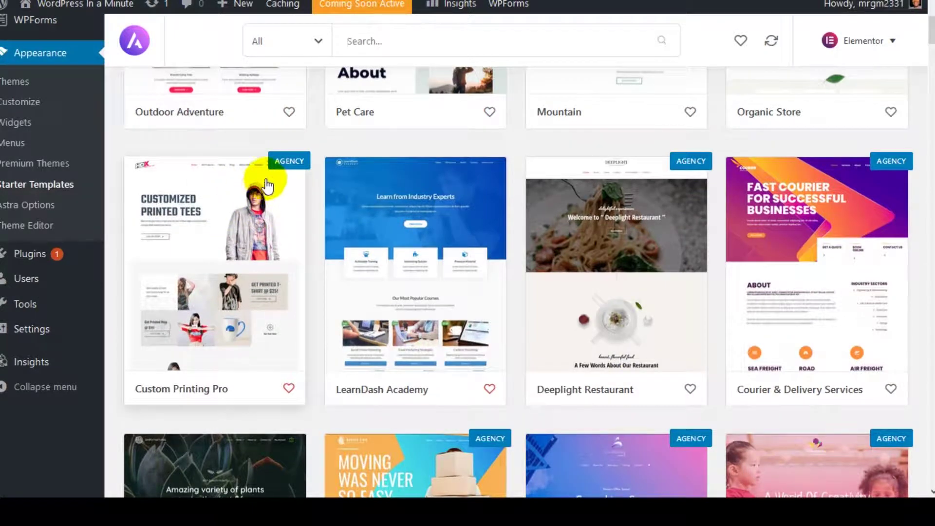
{"action": "scroll", "coordinate": [624, 304], "scroll_direction": "down", "scroll_amount": 7}
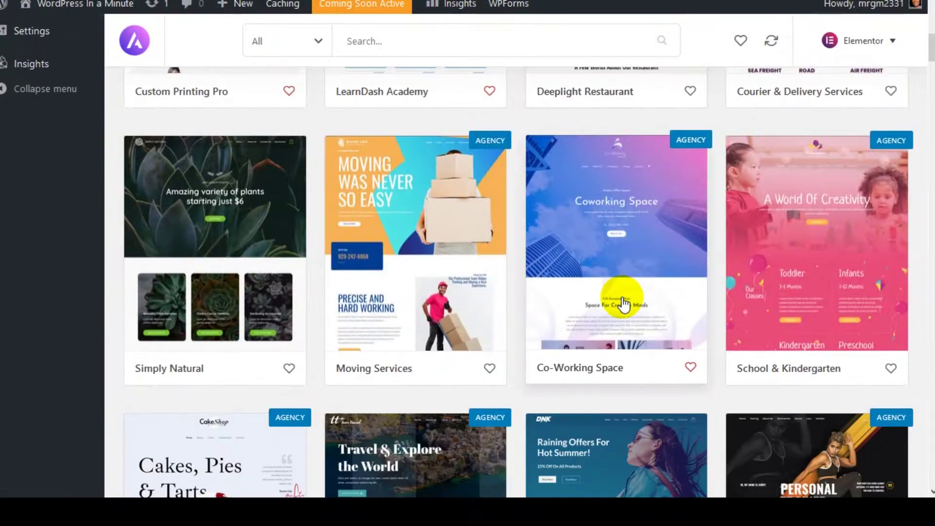
{"action": "scroll", "coordinate": [623, 304], "scroll_direction": "down", "scroll_amount": 10}
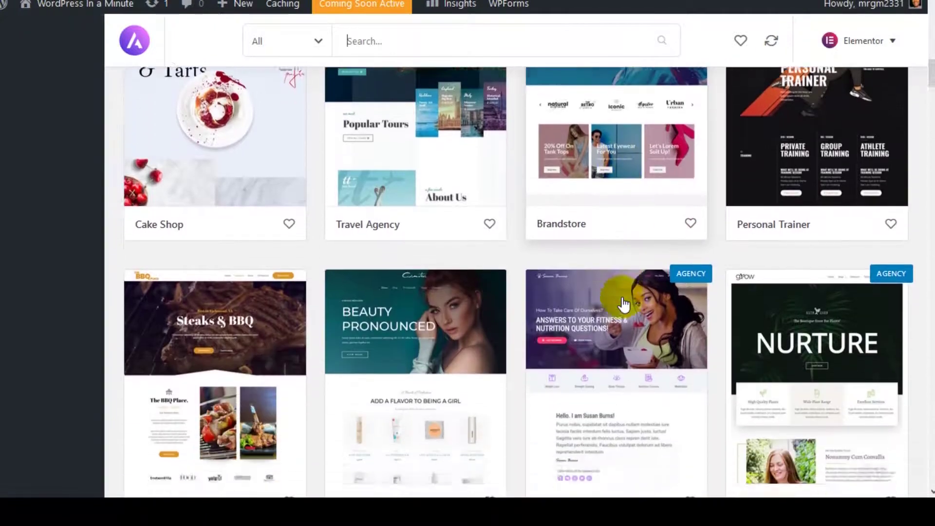
{"action": "scroll", "coordinate": [624, 304], "scroll_direction": "down", "scroll_amount": 7}
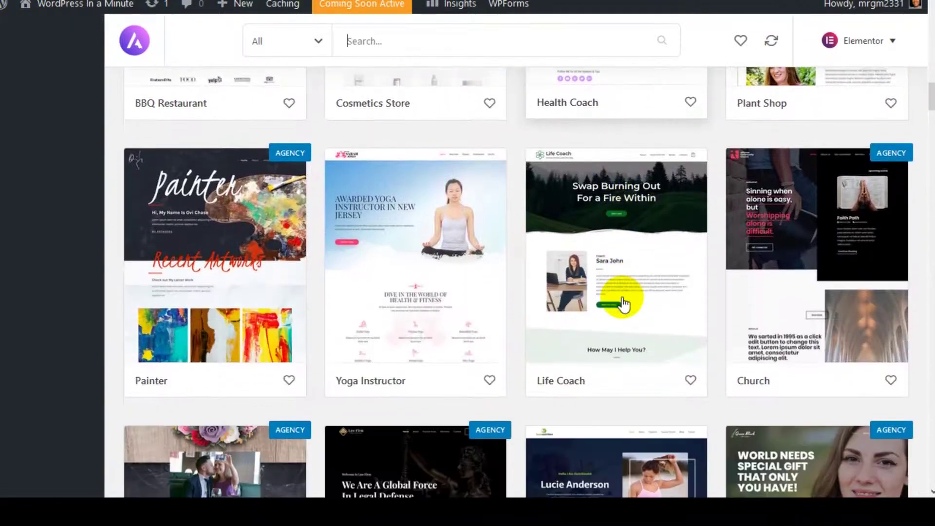
{"action": "scroll", "coordinate": [624, 304], "scroll_direction": "down", "scroll_amount": 6}
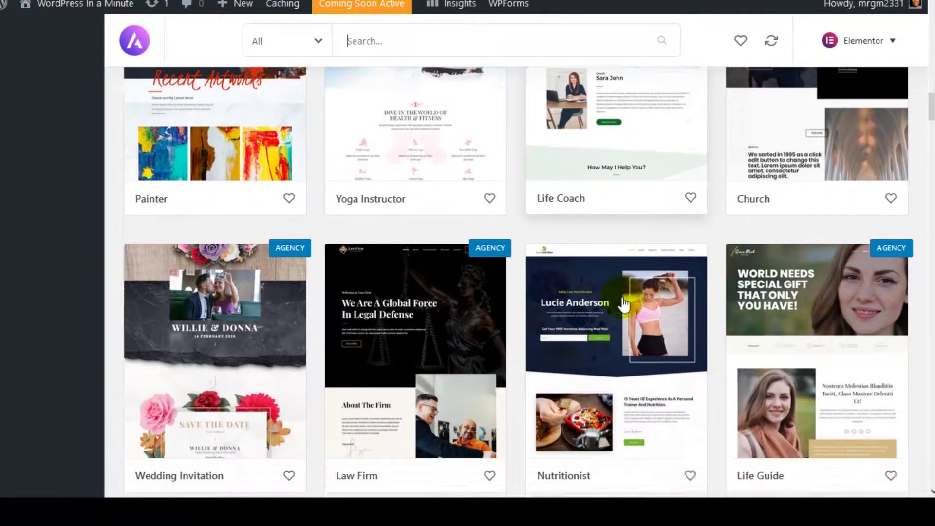
{"action": "scroll", "coordinate": [624, 305], "scroll_direction": "down", "scroll_amount": 5}
{"action": "scroll", "coordinate": [623, 305], "scroll_direction": "up", "scroll_amount": 6}
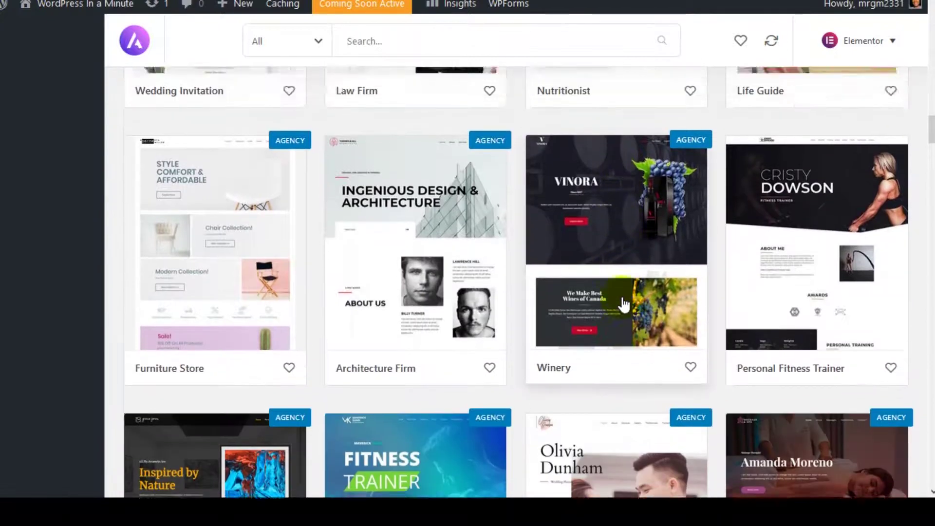
{"action": "scroll", "coordinate": [623, 304], "scroll_direction": "down", "scroll_amount": 18}
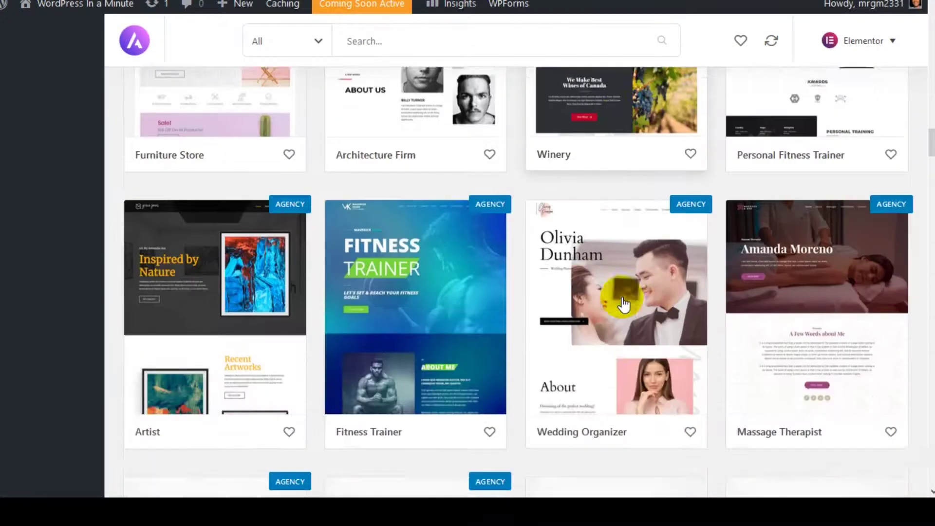
{"action": "scroll", "coordinate": [623, 304], "scroll_direction": "down", "scroll_amount": 14}
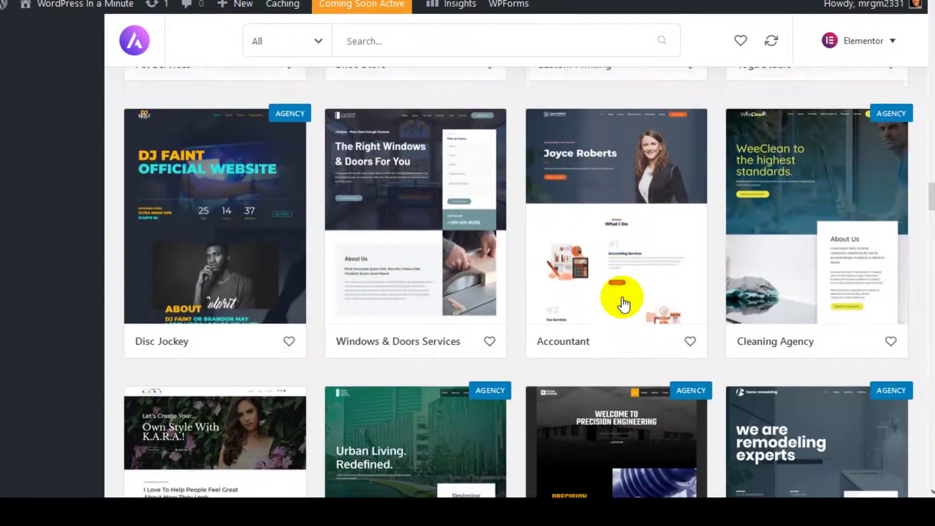
{"action": "scroll", "coordinate": [623, 304], "scroll_direction": "down", "scroll_amount": 20}
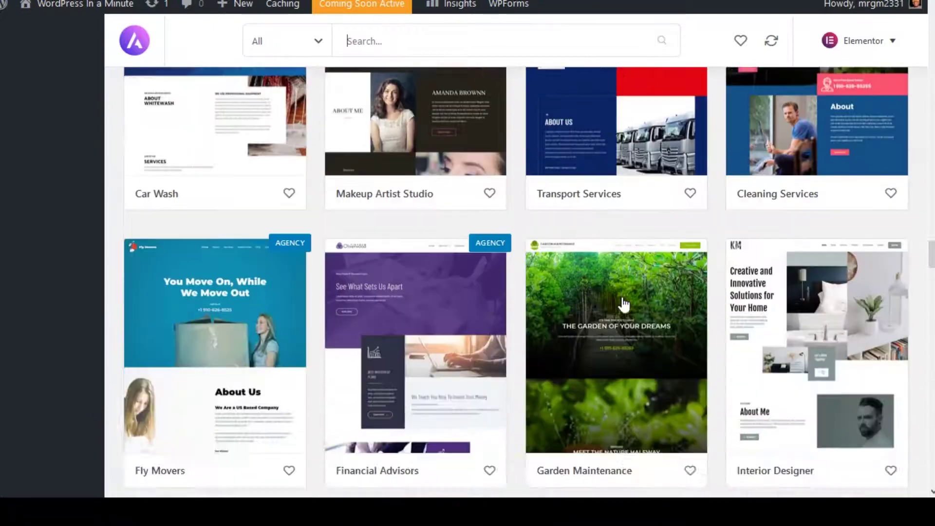
{"action": "scroll", "coordinate": [624, 305], "scroll_direction": "down", "scroll_amount": 17}
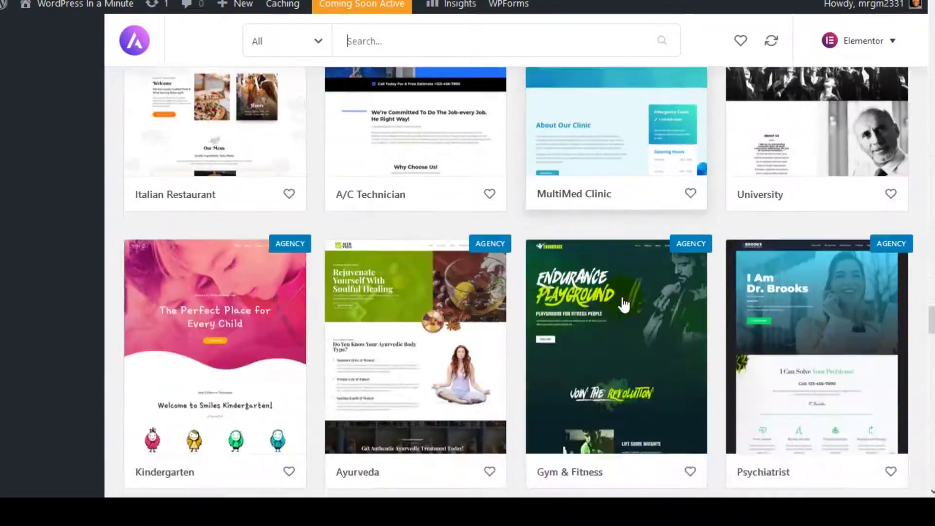
{"action": "scroll", "coordinate": [623, 304], "scroll_direction": "down", "scroll_amount": 3}
{"action": "scroll", "coordinate": [621, 302], "scroll_direction": "up", "scroll_amount": 3}
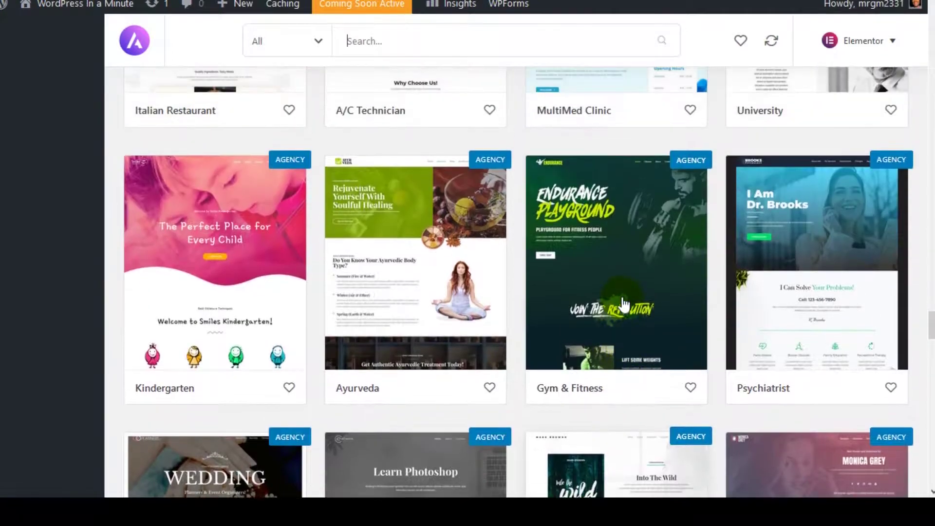
{"action": "scroll", "coordinate": [624, 304], "scroll_direction": "down", "scroll_amount": 18}
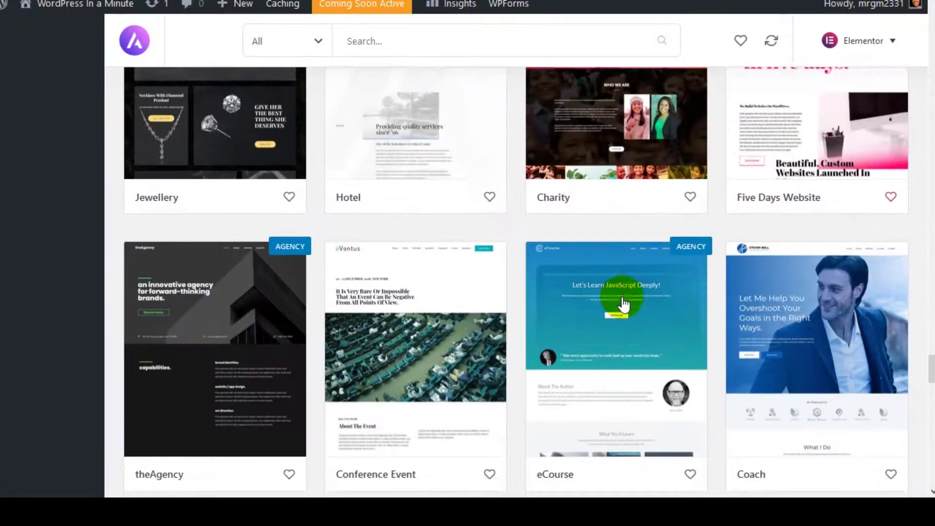
{"action": "scroll", "coordinate": [624, 304], "scroll_direction": "up", "scroll_amount": 7}
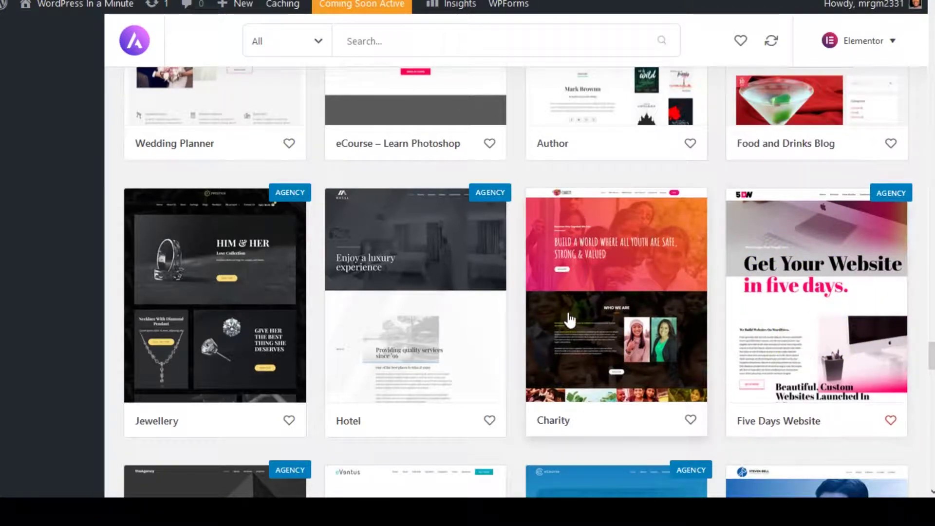
{"action": "scroll", "coordinate": [567, 316], "scroll_direction": "down", "scroll_amount": 3}
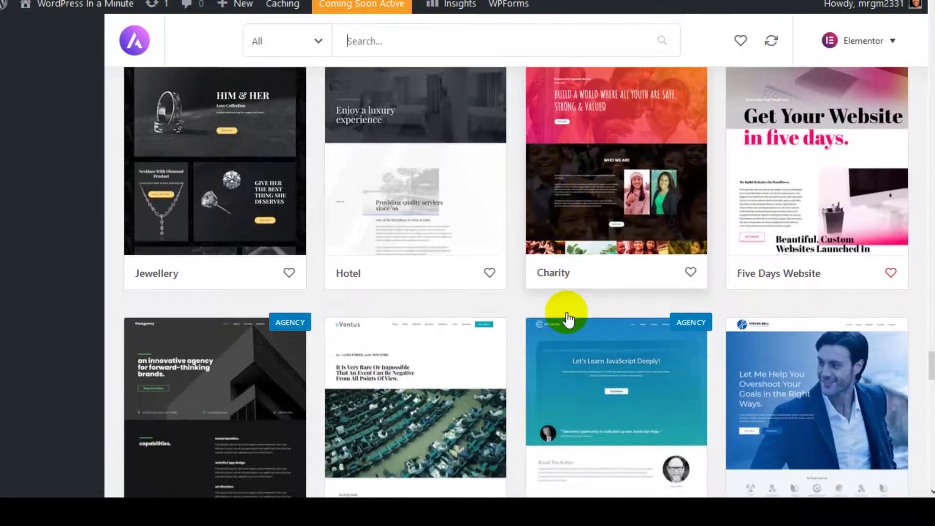
- Filter the Elementor templates to free ones only and return to the start of the list at Outdoor Adventure
{"action": "left_click", "coordinate": [319, 42]}
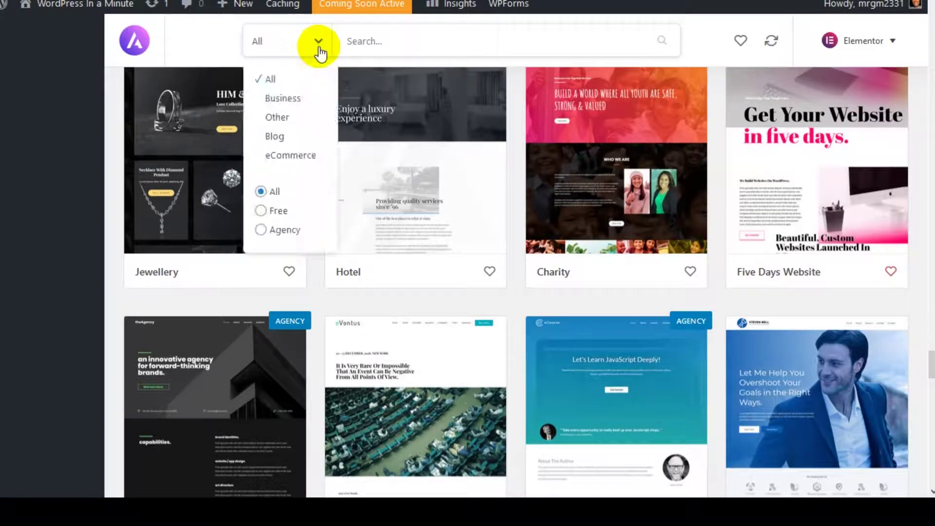
{"action": "left_click", "coordinate": [262, 211]}
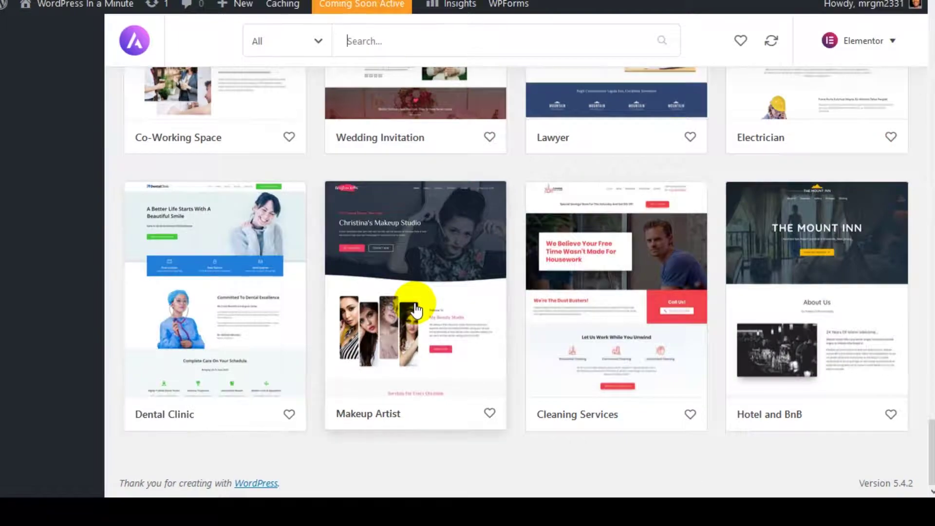
{"action": "scroll", "coordinate": [413, 309], "scroll_direction": "down", "scroll_amount": 5}
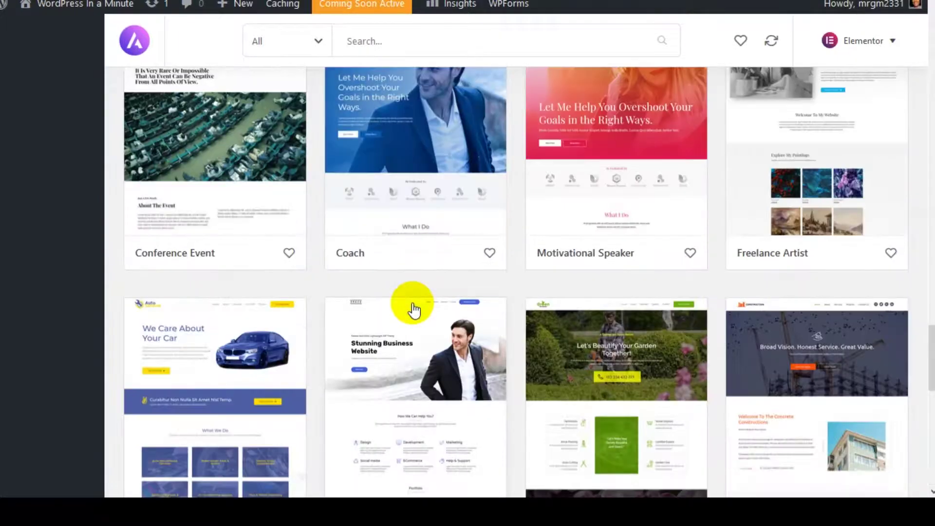
{"action": "scroll", "coordinate": [413, 310], "scroll_direction": "down", "scroll_amount": 8}
{"action": "scroll", "coordinate": [413, 309], "scroll_direction": "up", "scroll_amount": 10}
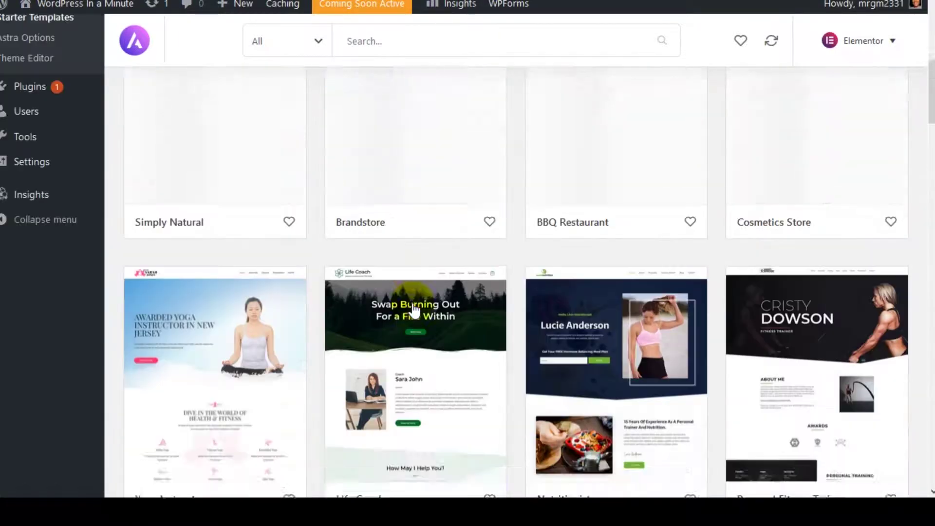
{"action": "scroll", "coordinate": [413, 310], "scroll_direction": "up", "scroll_amount": 3}
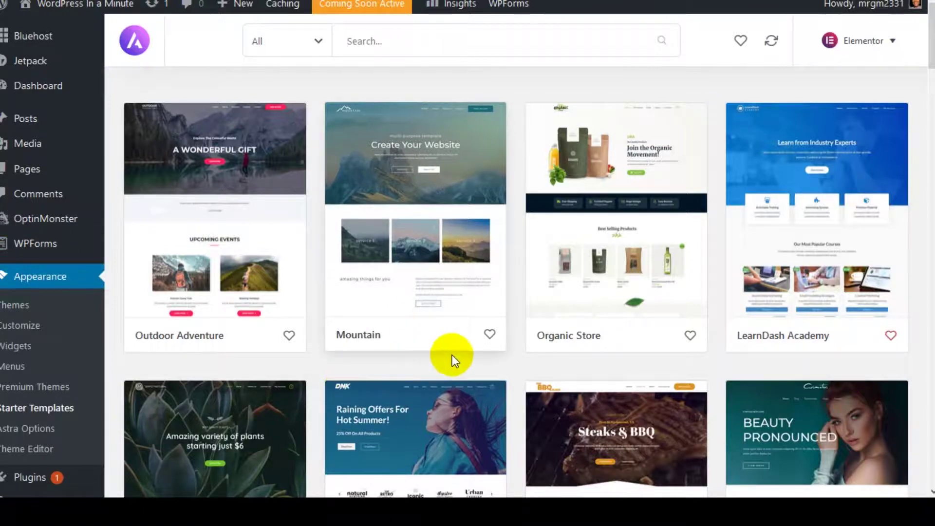
- Review the free templates from Outdoor Adventure down to Hotel and BnB, and back up to the Car Repair row
{"action": "scroll", "coordinate": [452, 355], "scroll_direction": "down", "scroll_amount": 8}
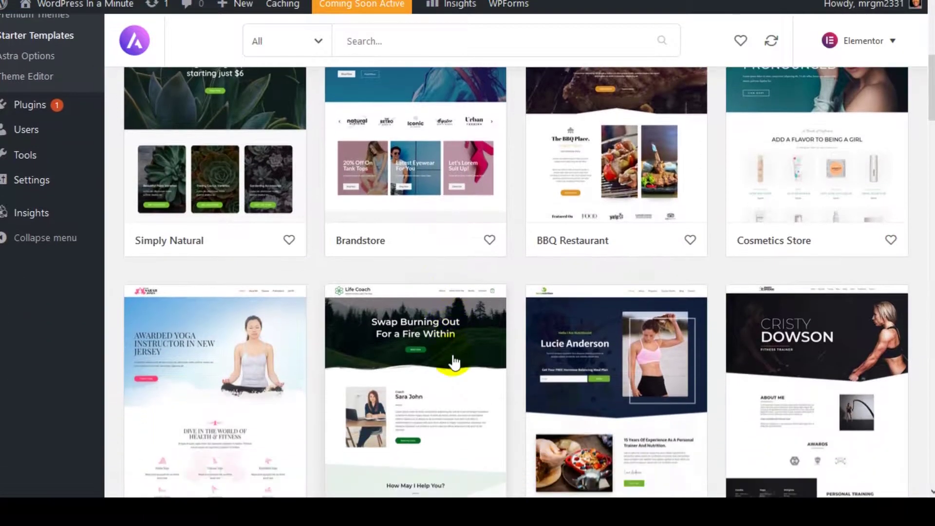
{"action": "scroll", "coordinate": [453, 362], "scroll_direction": "down", "scroll_amount": 8}
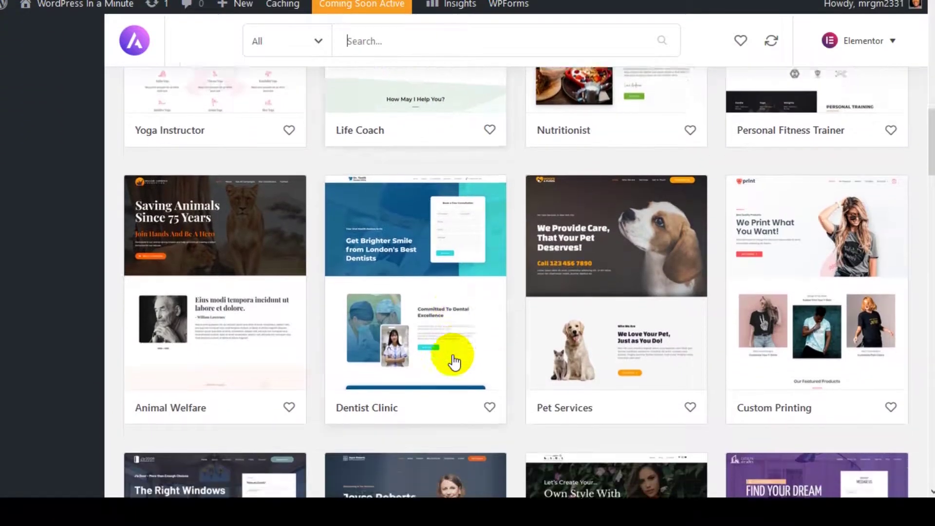
{"action": "scroll", "coordinate": [453, 361], "scroll_direction": "down", "scroll_amount": 9}
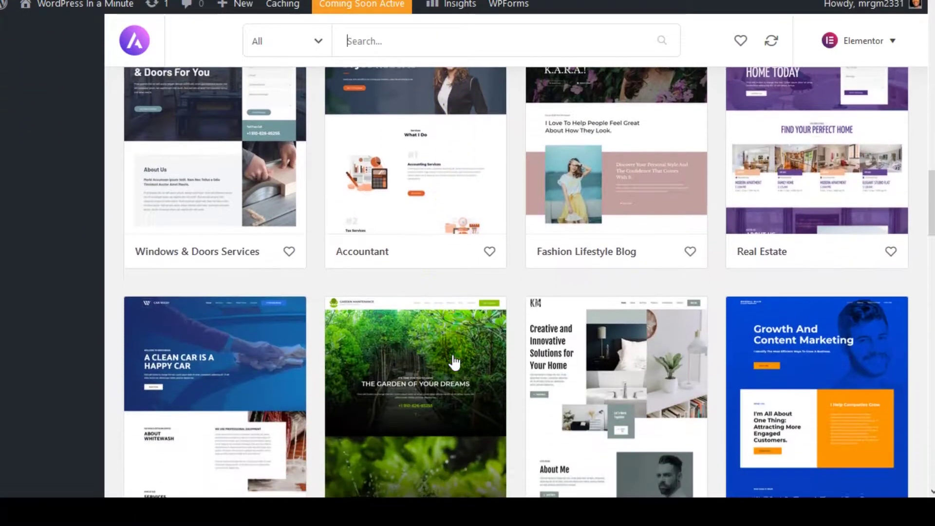
{"action": "scroll", "coordinate": [455, 362], "scroll_direction": "down", "scroll_amount": 12}
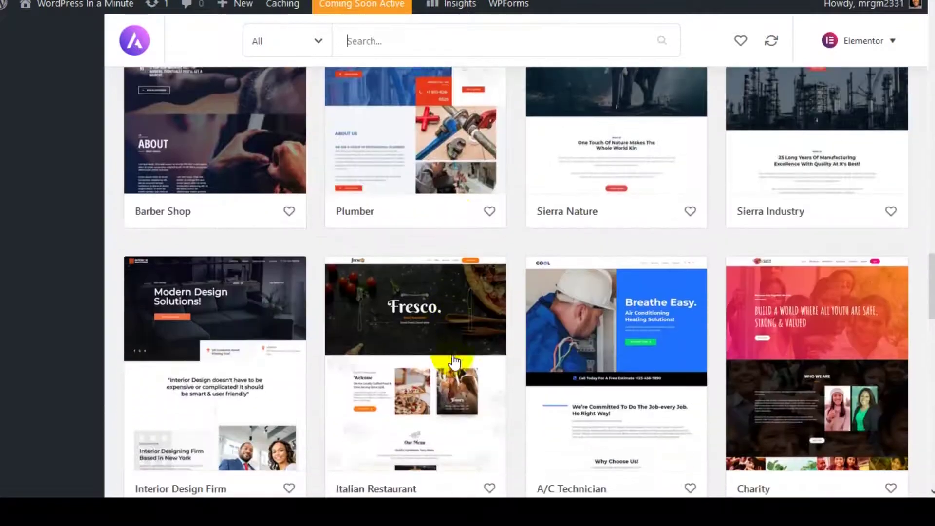
{"action": "scroll", "coordinate": [455, 363], "scroll_direction": "down", "scroll_amount": 8}
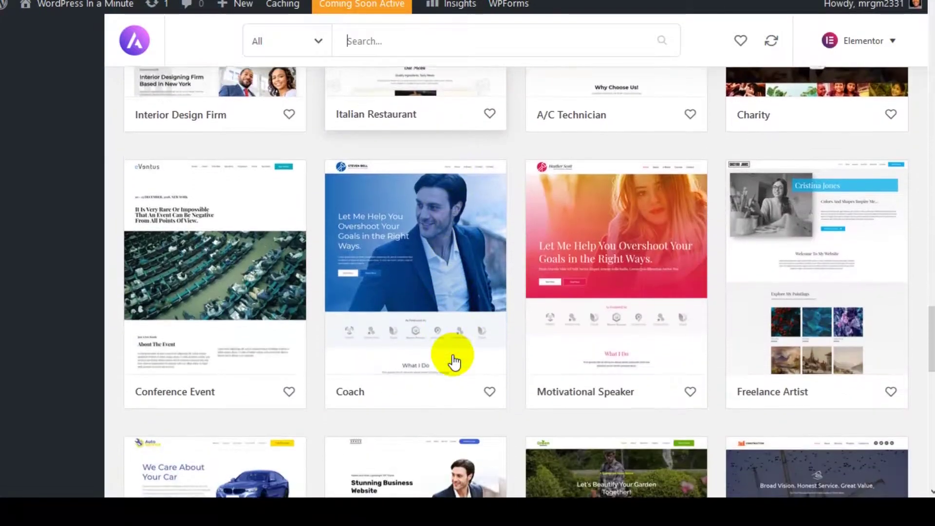
{"action": "scroll", "coordinate": [455, 362], "scroll_direction": "down", "scroll_amount": 8}
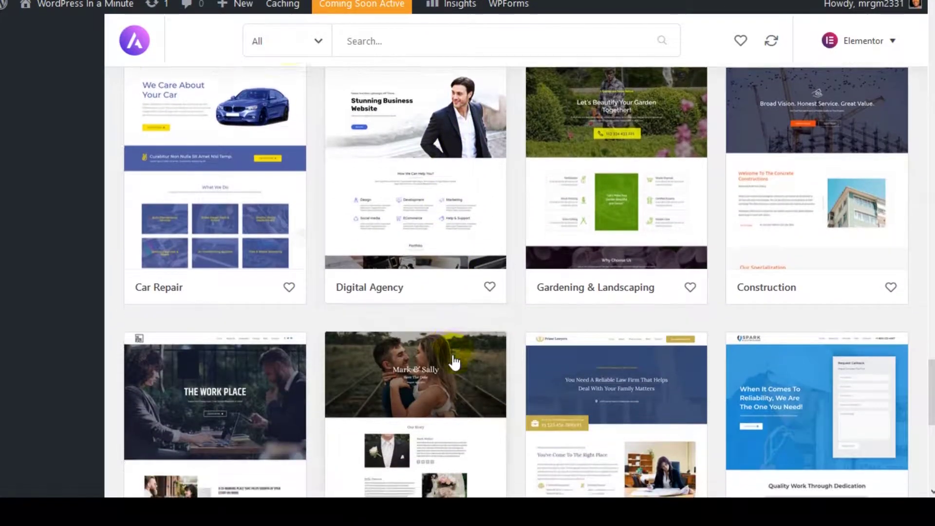
{"action": "scroll", "coordinate": [455, 362], "scroll_direction": "down", "scroll_amount": 9}
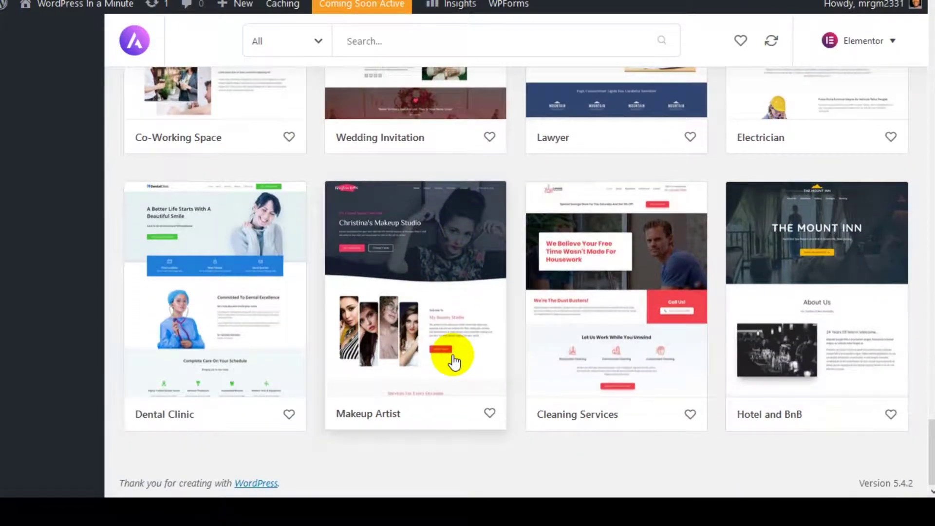
{"action": "scroll", "coordinate": [454, 362], "scroll_direction": "up", "scroll_amount": 1}
{"action": "scroll", "coordinate": [454, 362], "scroll_direction": "down", "scroll_amount": 1}
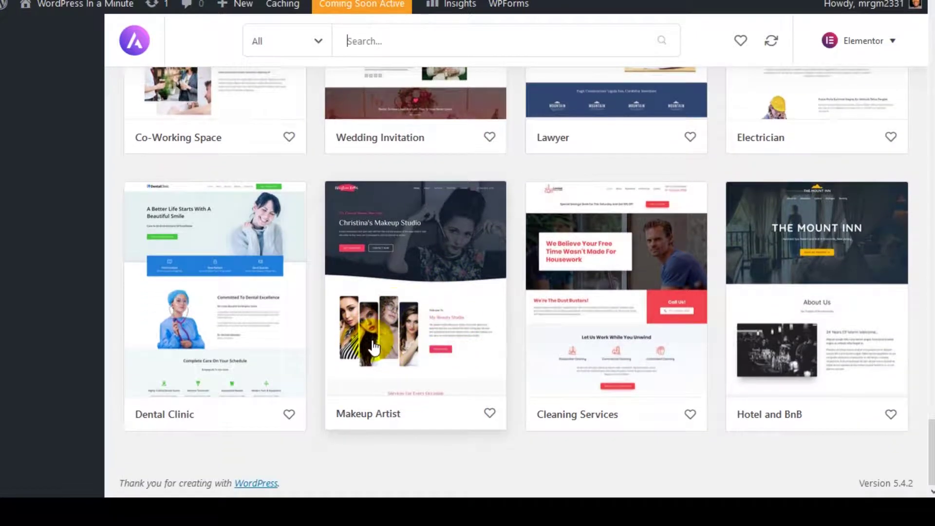
{"action": "scroll", "coordinate": [780, 361], "scroll_direction": "up", "scroll_amount": 2}
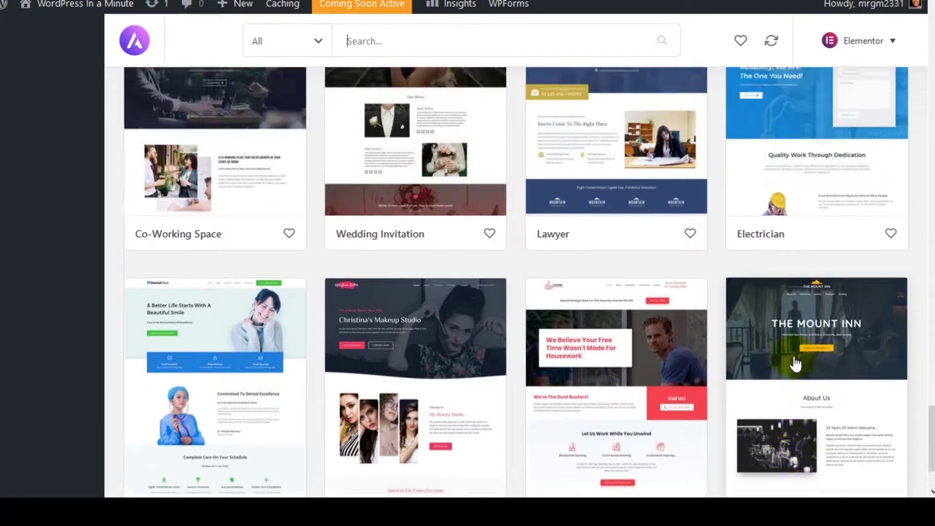
{"action": "scroll", "coordinate": [795, 363], "scroll_direction": "up", "scroll_amount": 4}
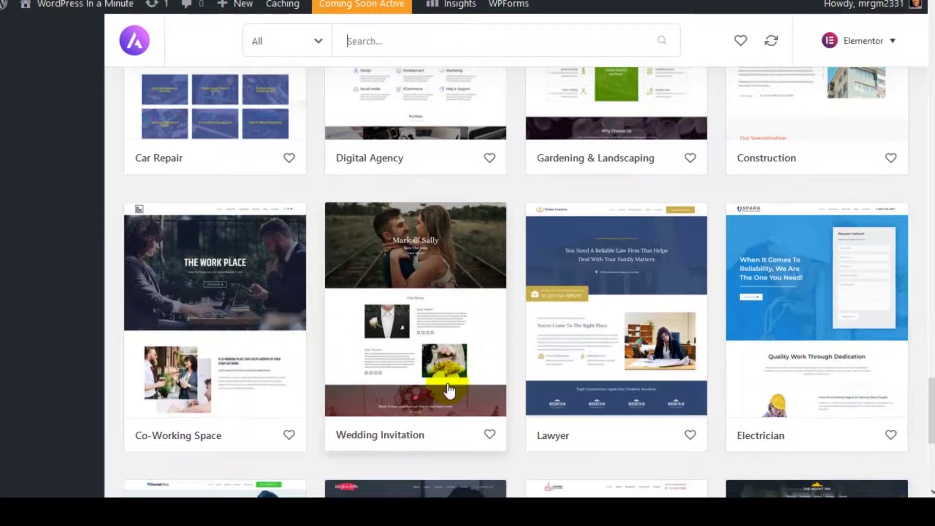
{"action": "scroll", "coordinate": [224, 393], "scroll_direction": "up", "scroll_amount": 2}
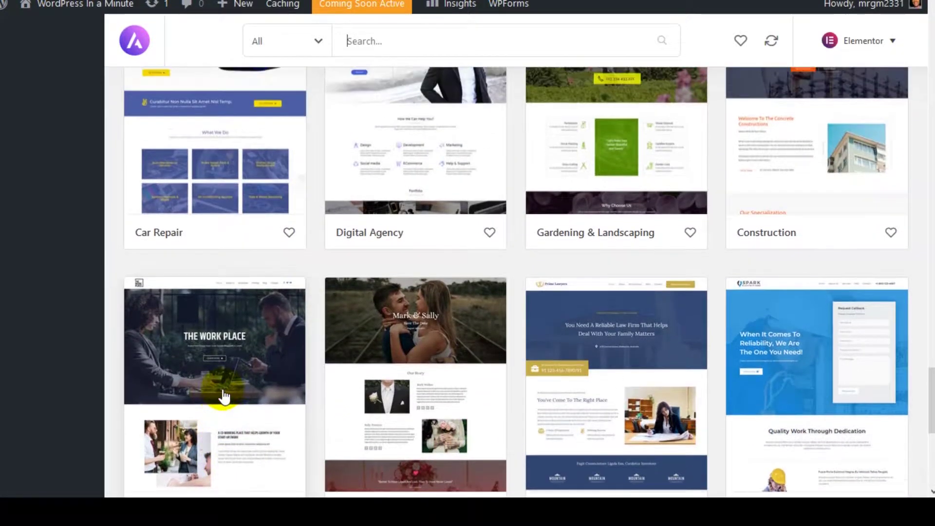
- Review the remaining free Elementor templates from the Car Repair row back up to Outdoor Adventure at the start of the list
{"action": "scroll", "coordinate": [223, 396], "scroll_direction": "up", "scroll_amount": 3}
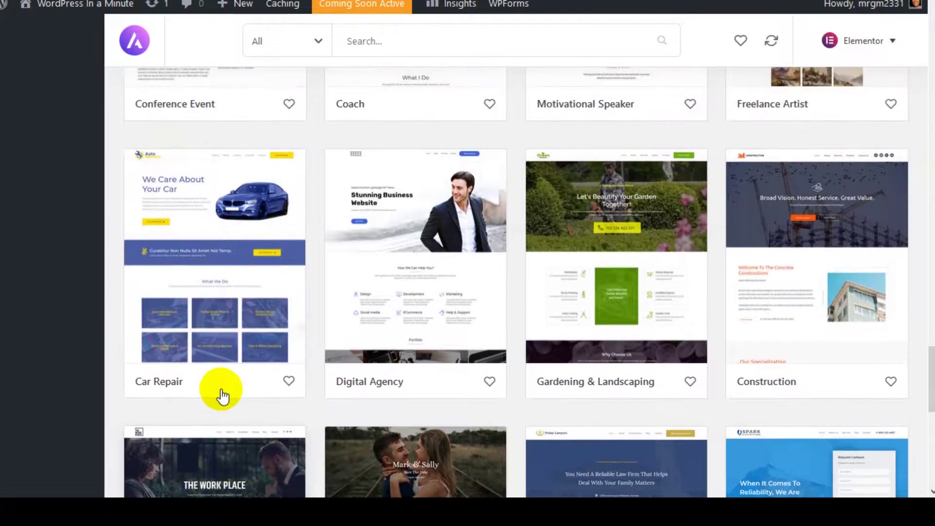
{"action": "scroll", "coordinate": [222, 396], "scroll_direction": "up", "scroll_amount": 2}
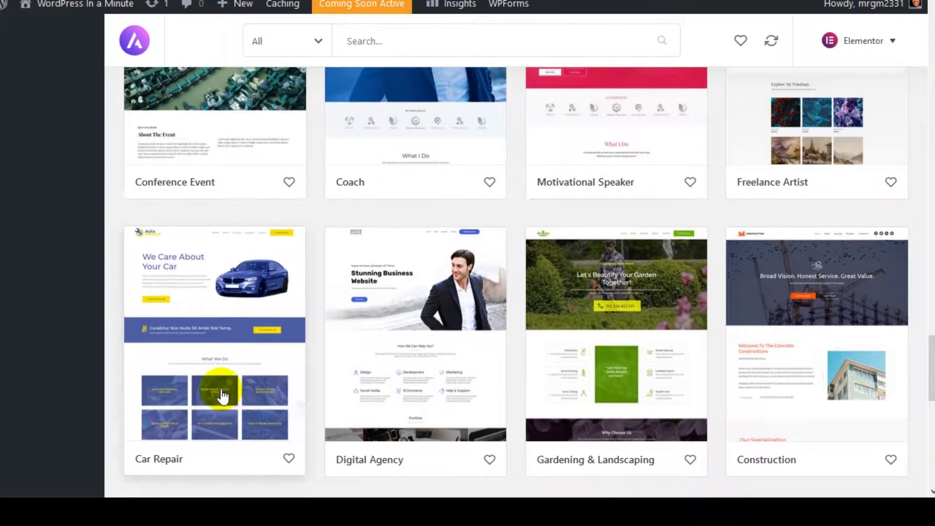
{"action": "scroll", "coordinate": [222, 396], "scroll_direction": "up", "scroll_amount": 3}
{"action": "scroll", "coordinate": [223, 396], "scroll_direction": "up", "scroll_amount": 2}
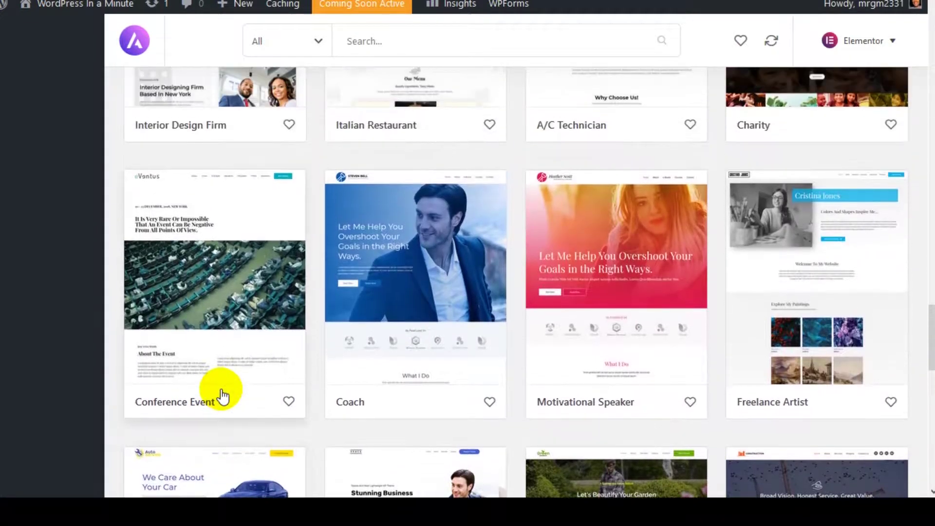
{"action": "scroll", "coordinate": [222, 396], "scroll_direction": "up", "scroll_amount": 2}
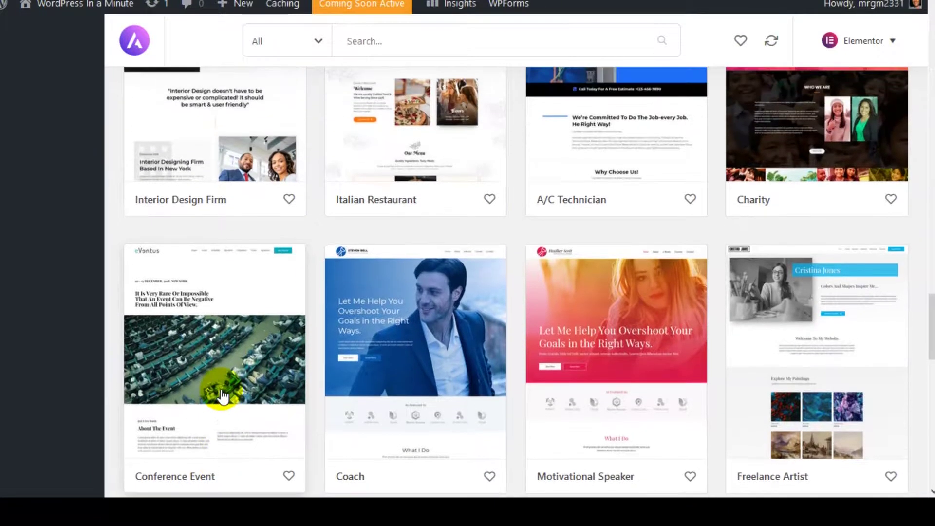
{"action": "scroll", "coordinate": [223, 396], "scroll_direction": "up", "scroll_amount": 1}
{"action": "scroll", "coordinate": [223, 397], "scroll_direction": "up", "scroll_amount": 4}
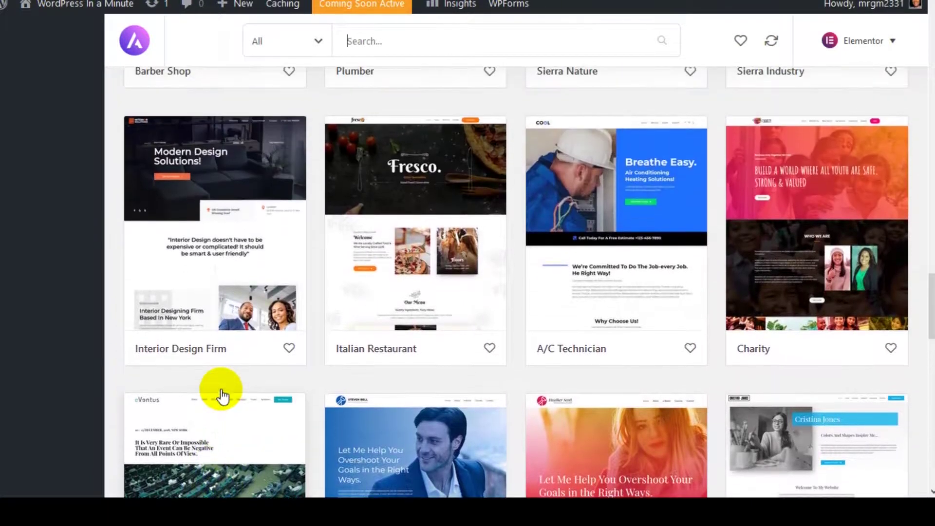
{"action": "scroll", "coordinate": [222, 396], "scroll_direction": "up", "scroll_amount": 5}
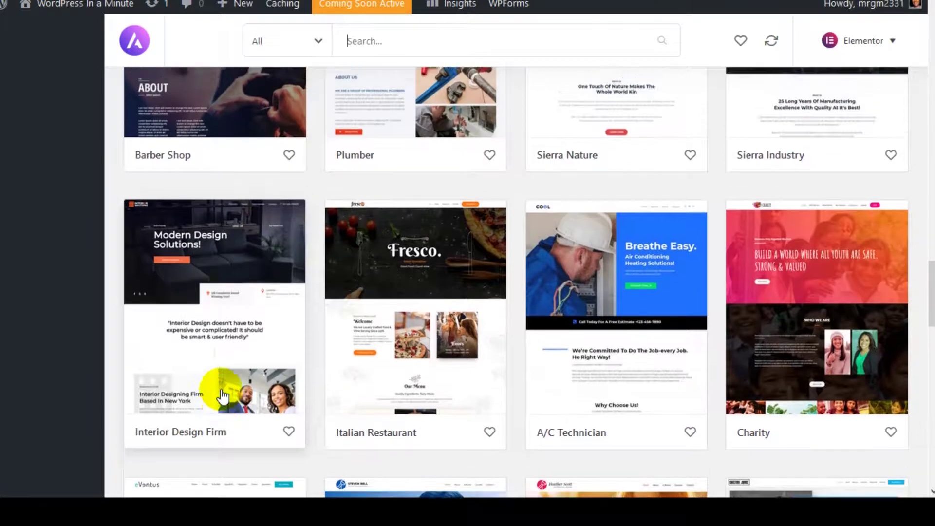
{"action": "scroll", "coordinate": [221, 390], "scroll_direction": "up", "scroll_amount": 5}
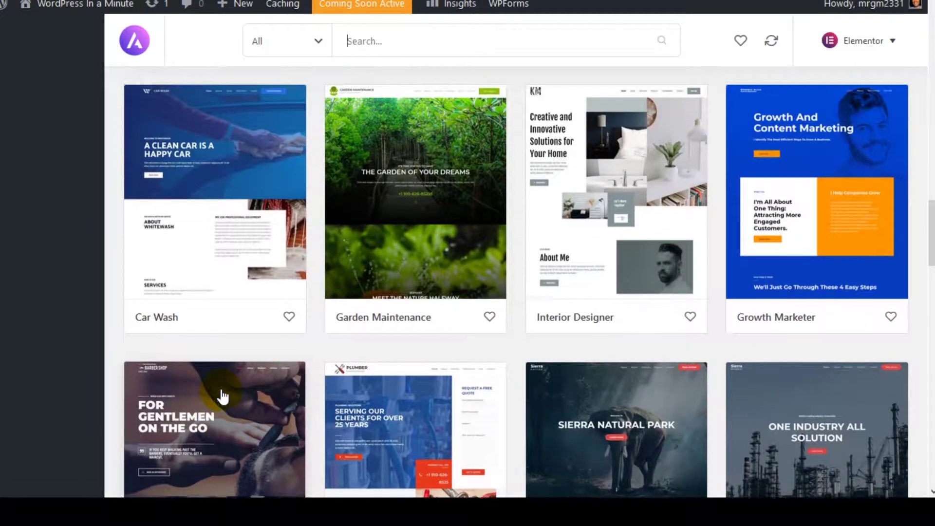
{"action": "scroll", "coordinate": [223, 397], "scroll_direction": "up", "scroll_amount": 3}
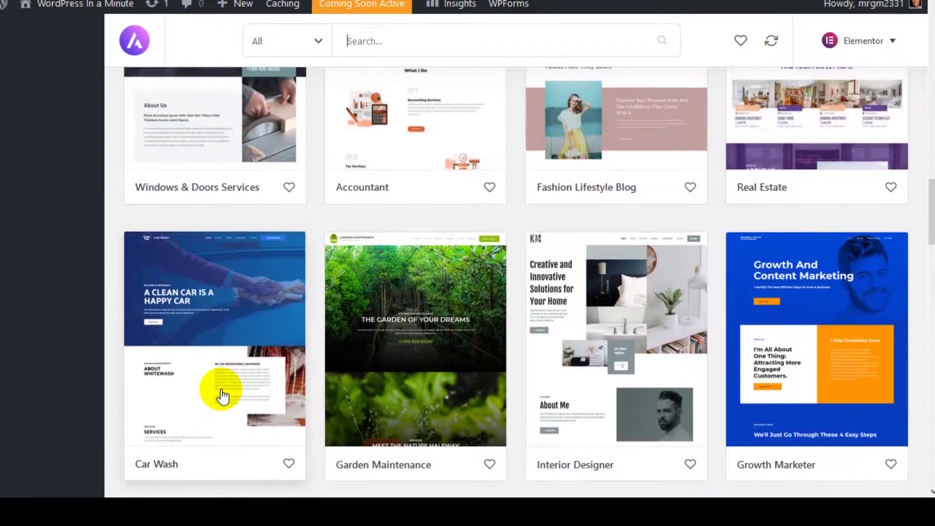
{"action": "scroll", "coordinate": [222, 397], "scroll_direction": "up", "scroll_amount": 5}
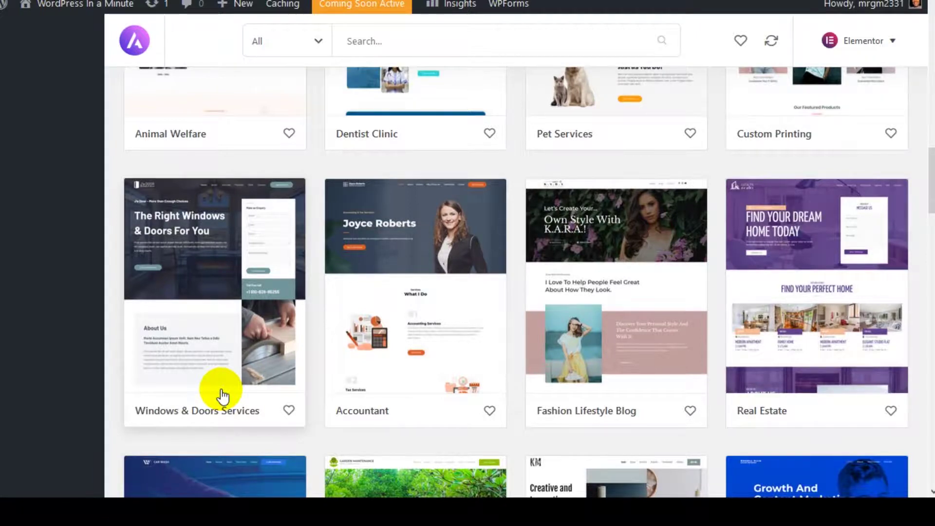
{"action": "scroll", "coordinate": [222, 391], "scroll_direction": "up", "scroll_amount": 5}
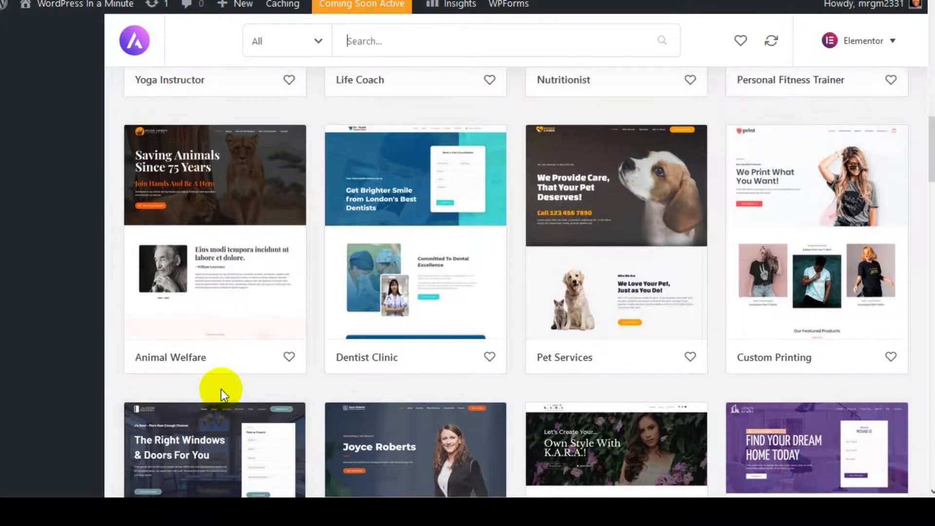
{"action": "scroll", "coordinate": [221, 390], "scroll_direction": "up", "scroll_amount": 6}
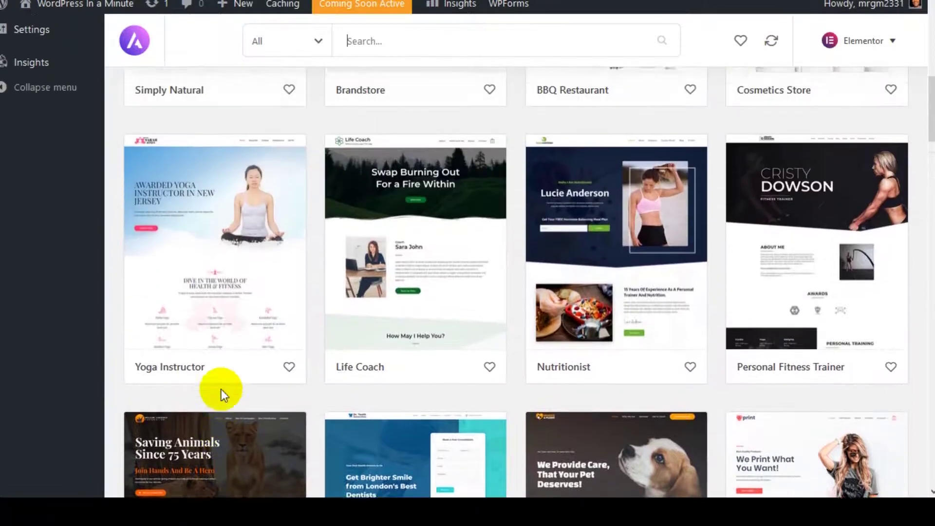
{"action": "scroll", "coordinate": [221, 390], "scroll_direction": "up", "scroll_amount": 2}
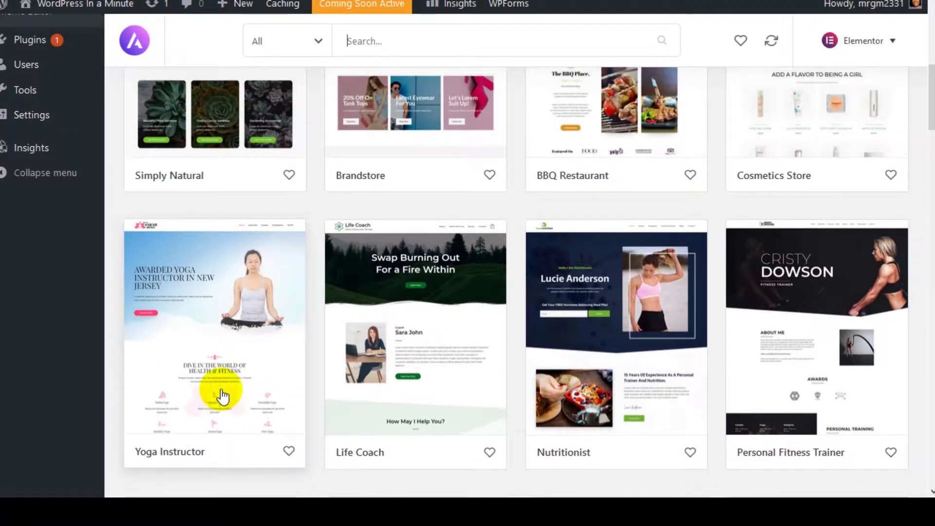
{"action": "scroll", "coordinate": [222, 395], "scroll_direction": "up", "scroll_amount": 5}
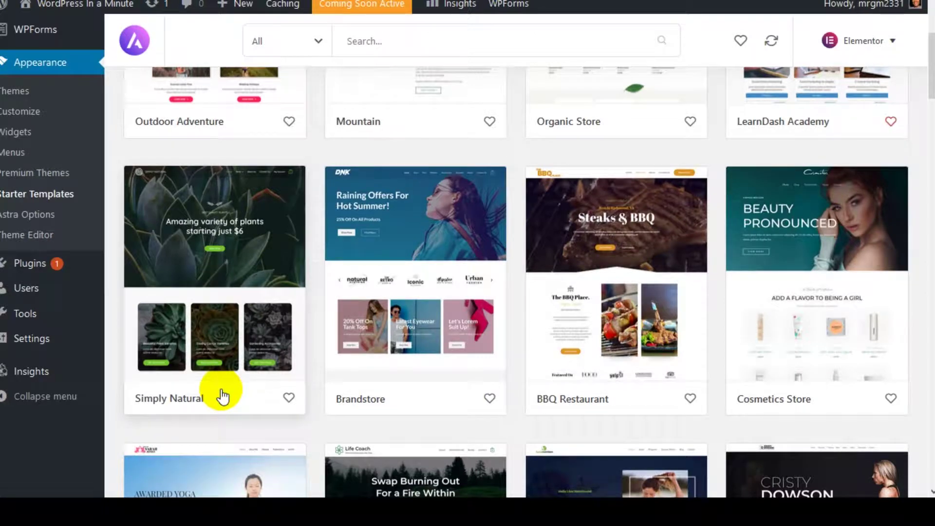
{"action": "scroll", "coordinate": [222, 397], "scroll_direction": "up", "scroll_amount": 4}
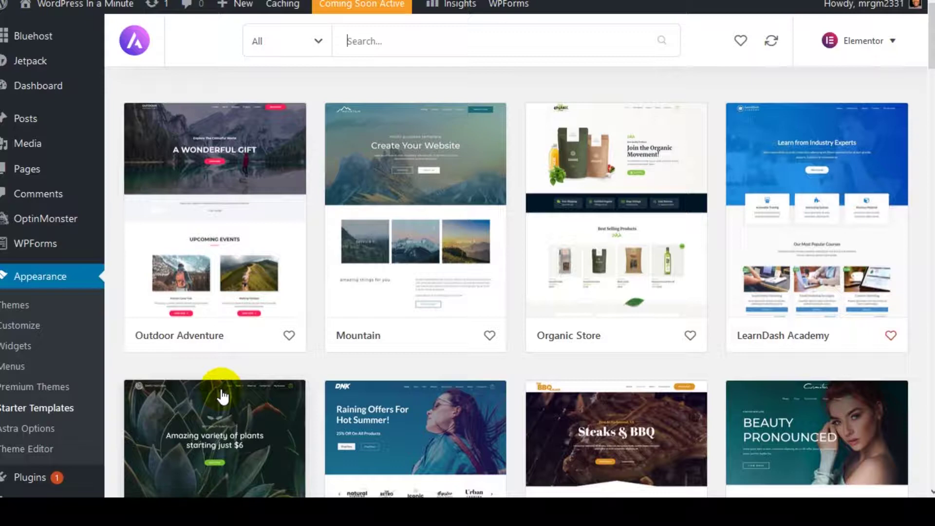
- Find the Custom Printing template among the free Elementor templates and open its details
{"action": "scroll", "coordinate": [667, 355], "scroll_direction": "down", "scroll_amount": 5}
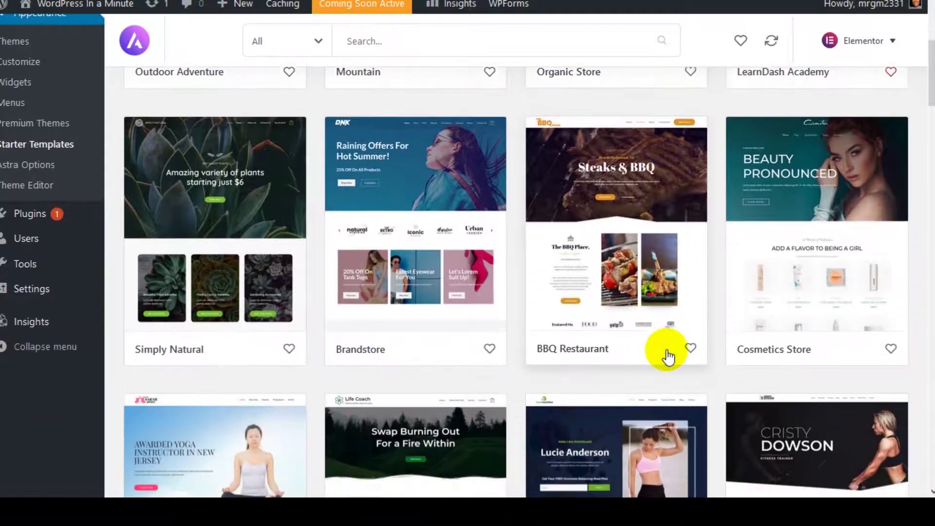
{"action": "scroll", "coordinate": [668, 357], "scroll_direction": "down", "scroll_amount": 2}
{"action": "scroll", "coordinate": [668, 357], "scroll_direction": "down", "scroll_amount": 4}
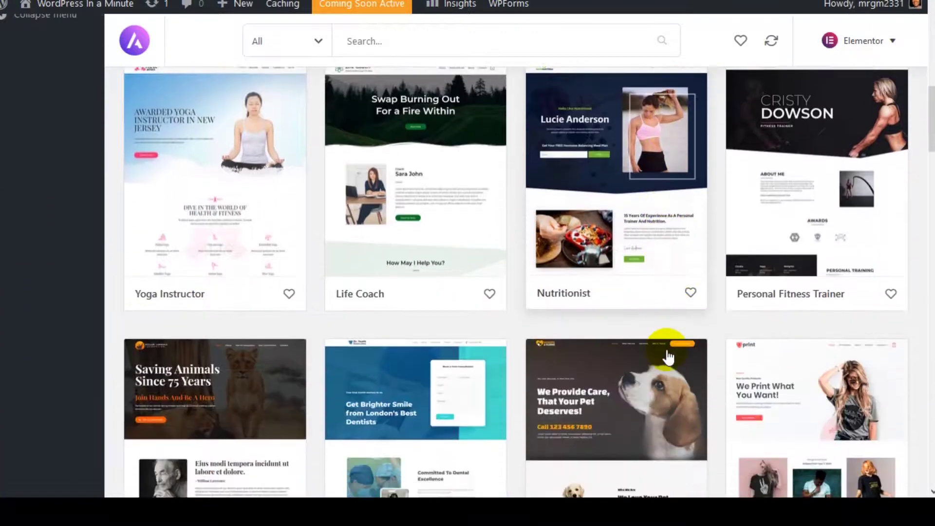
{"action": "scroll", "coordinate": [668, 357], "scroll_direction": "down", "scroll_amount": 2}
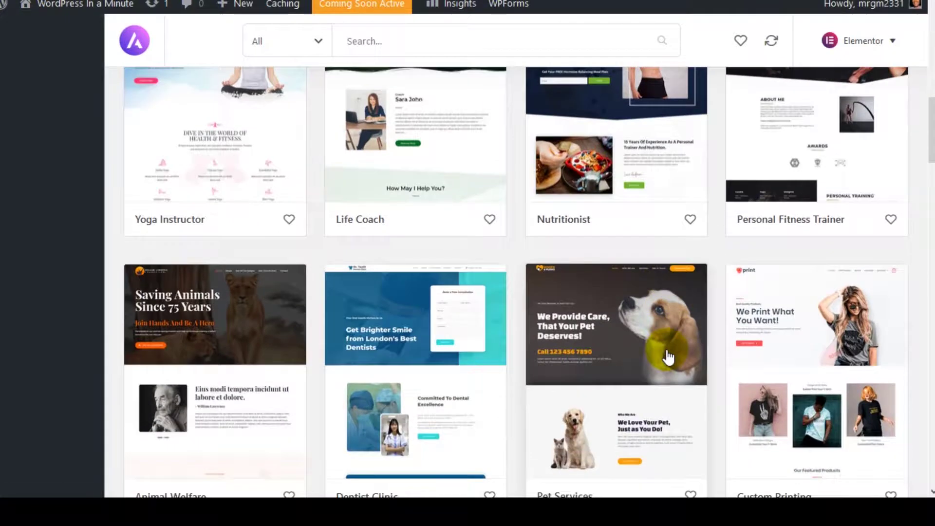
{"action": "scroll", "coordinate": [668, 358], "scroll_direction": "down", "scroll_amount": 4}
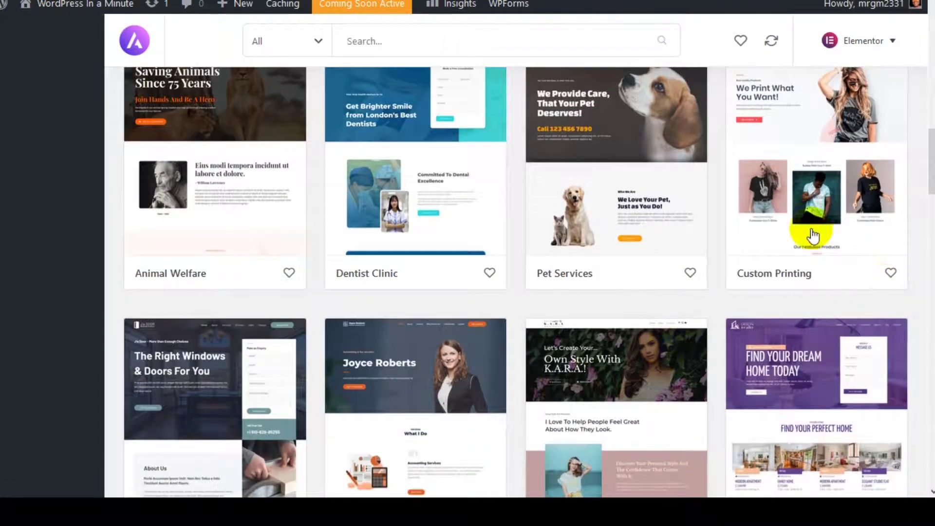
{"action": "left_click", "coordinate": [810, 181]}
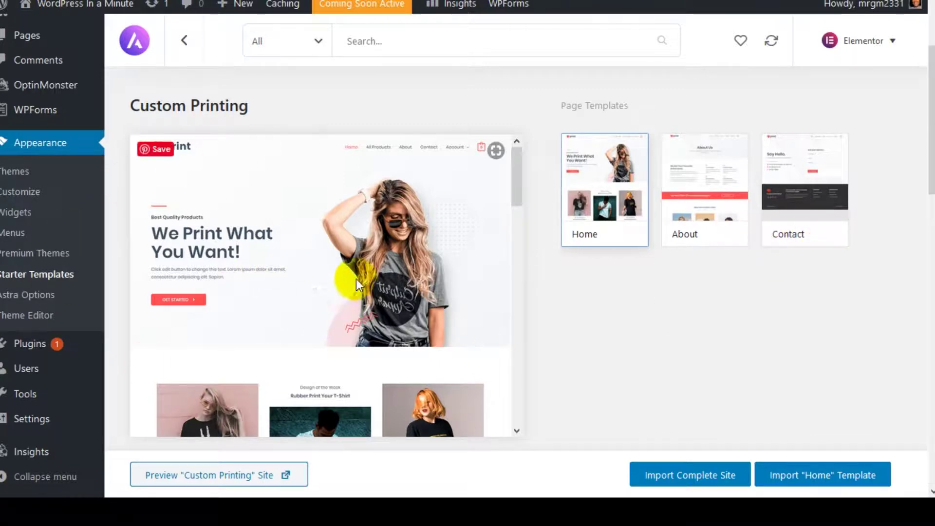
- Import the complete Custom Printing site with its customizer settings, widgets, required plugins and content, without deleting a previously imported site
{"action": "left_click", "coordinate": [675, 480]}
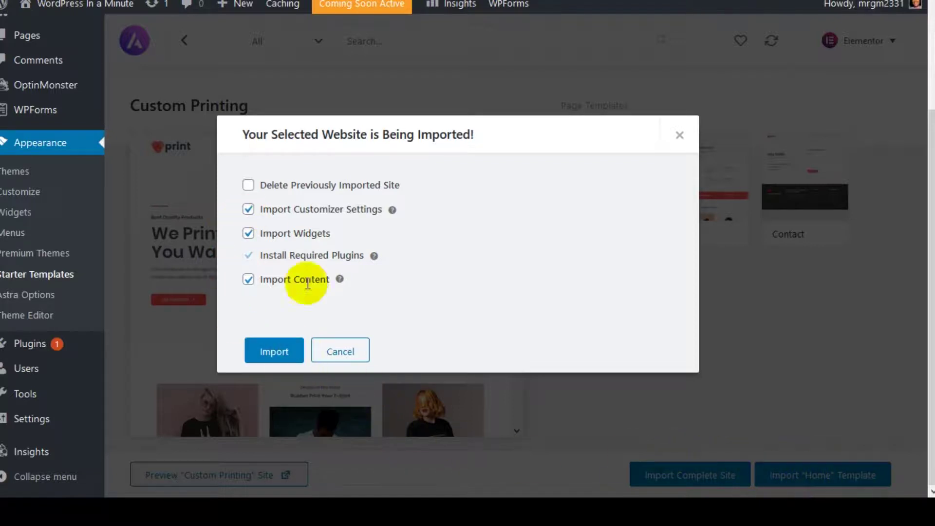
{"action": "left_click", "coordinate": [268, 352]}
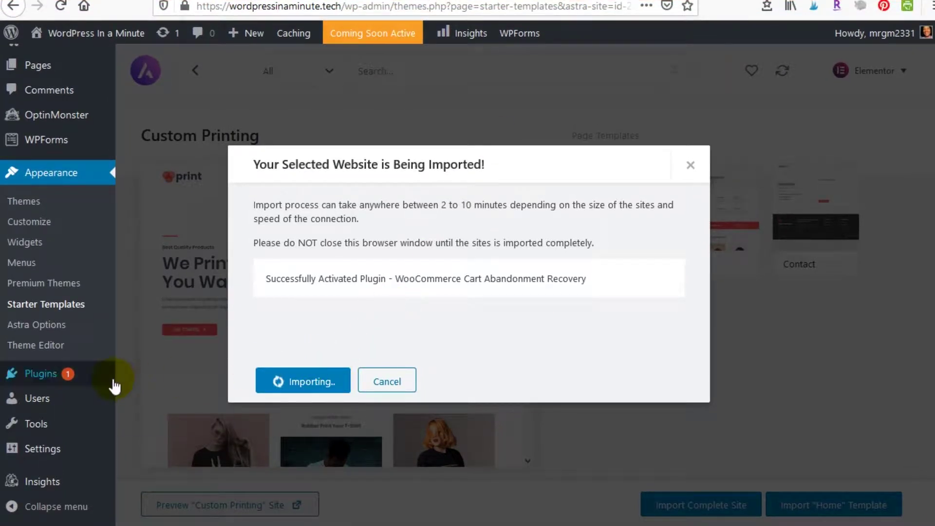
{"action": "mouse_move", "coordinate": [110, 374]}
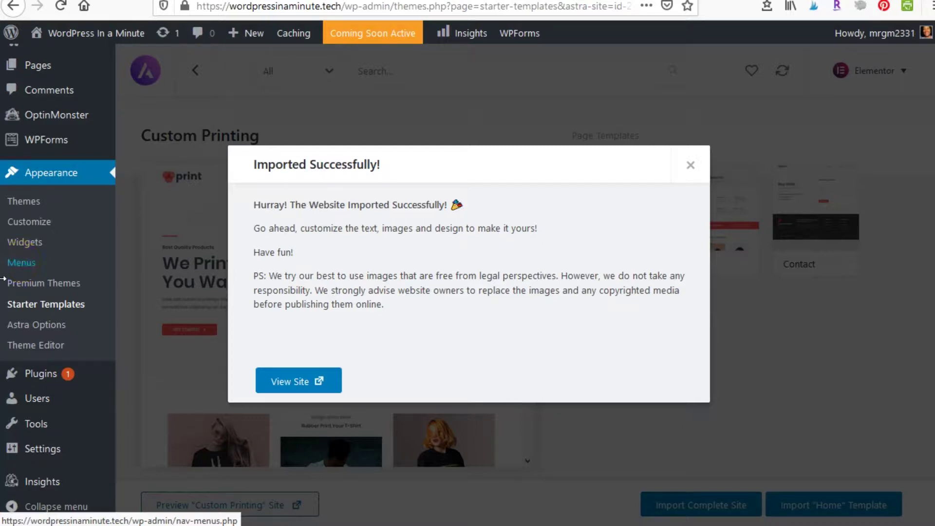
- Open the imported site and review its home page from the hero banner through the product sections to the footer, returning to the header
{"action": "left_click", "coordinate": [298, 382]}
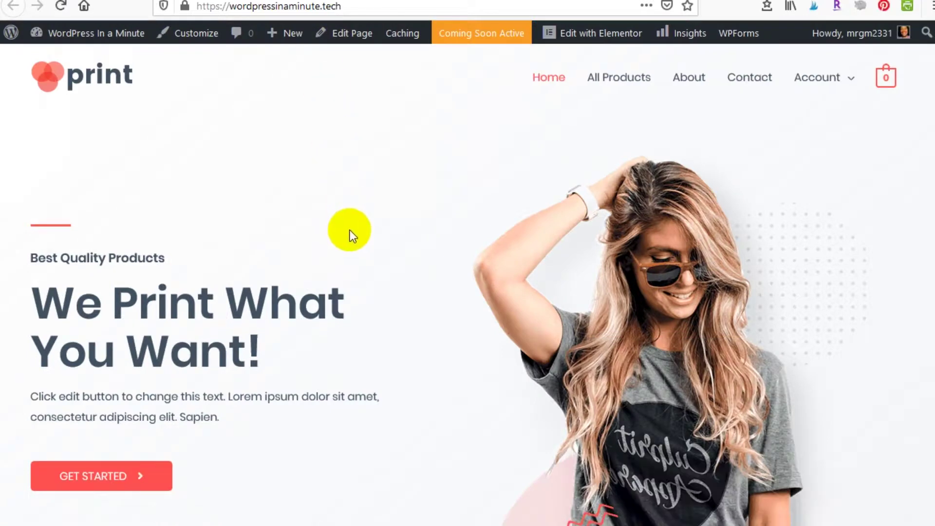
{"action": "scroll", "coordinate": [367, 331], "scroll_direction": "down", "scroll_amount": 5}
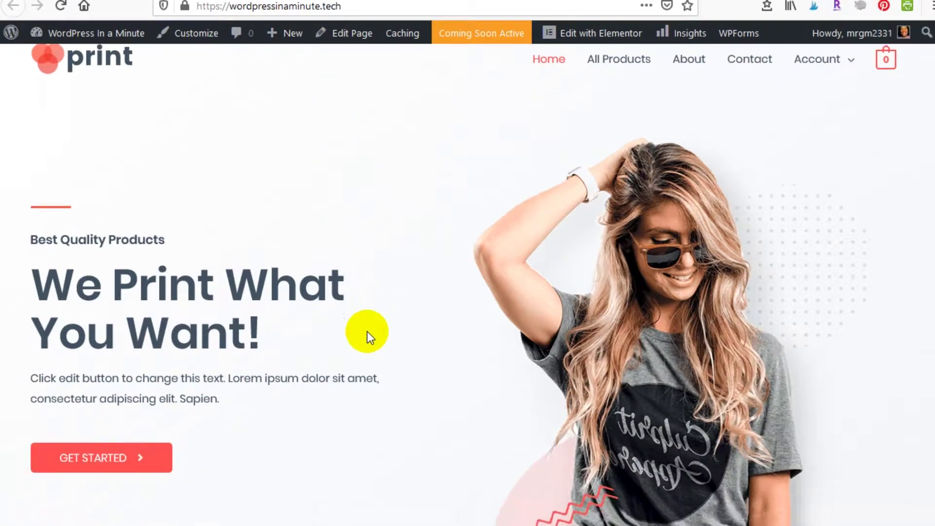
{"action": "scroll", "coordinate": [367, 331], "scroll_direction": "down", "scroll_amount": 10}
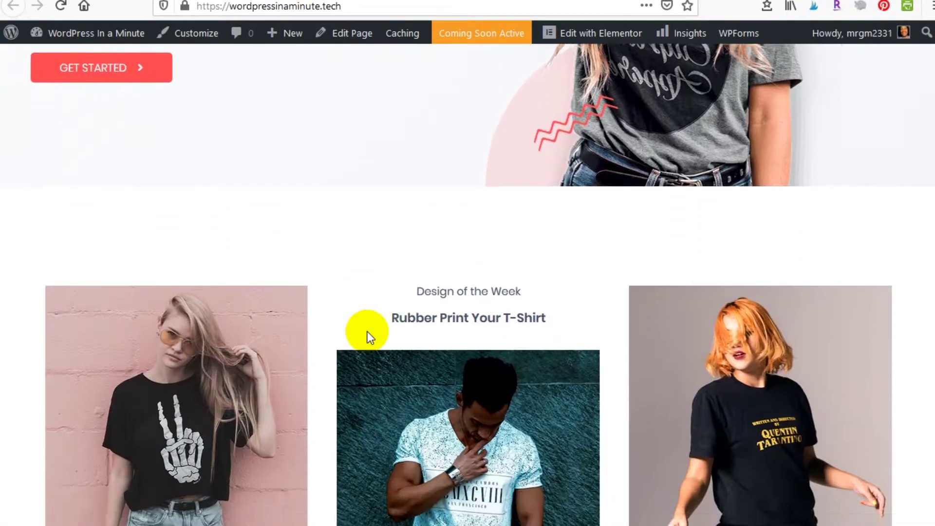
{"action": "scroll", "coordinate": [368, 331], "scroll_direction": "down", "scroll_amount": 10}
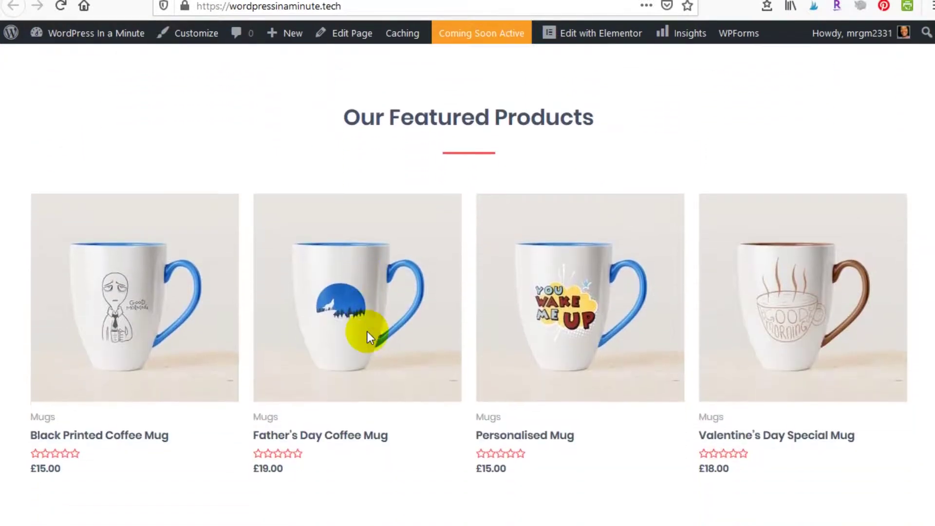
{"action": "scroll", "coordinate": [367, 336], "scroll_direction": "down", "scroll_amount": 11}
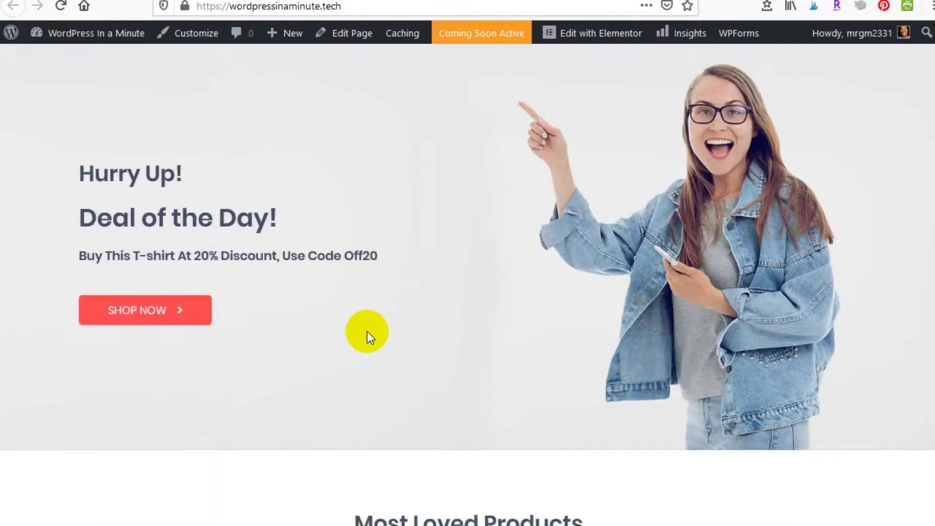
{"action": "scroll", "coordinate": [367, 332], "scroll_direction": "down", "scroll_amount": 10}
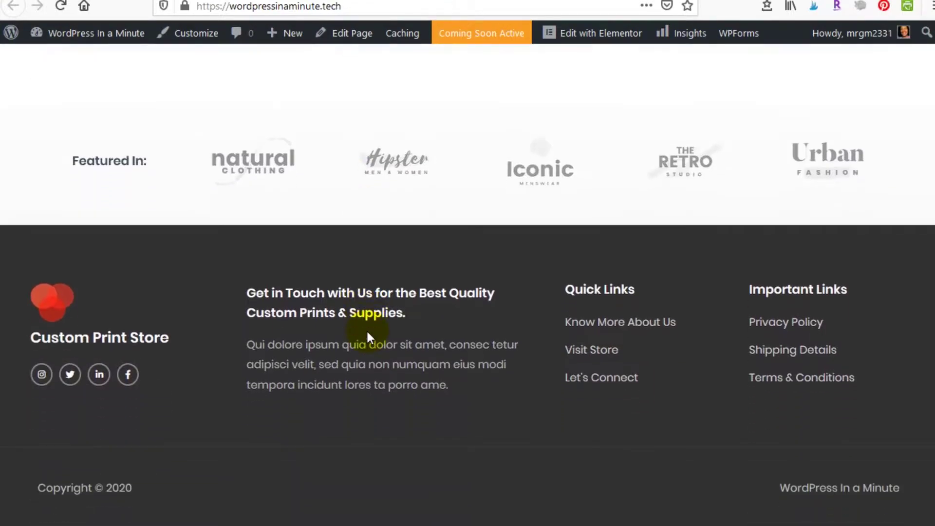
{"action": "scroll", "coordinate": [368, 333], "scroll_direction": "up", "scroll_amount": 15}
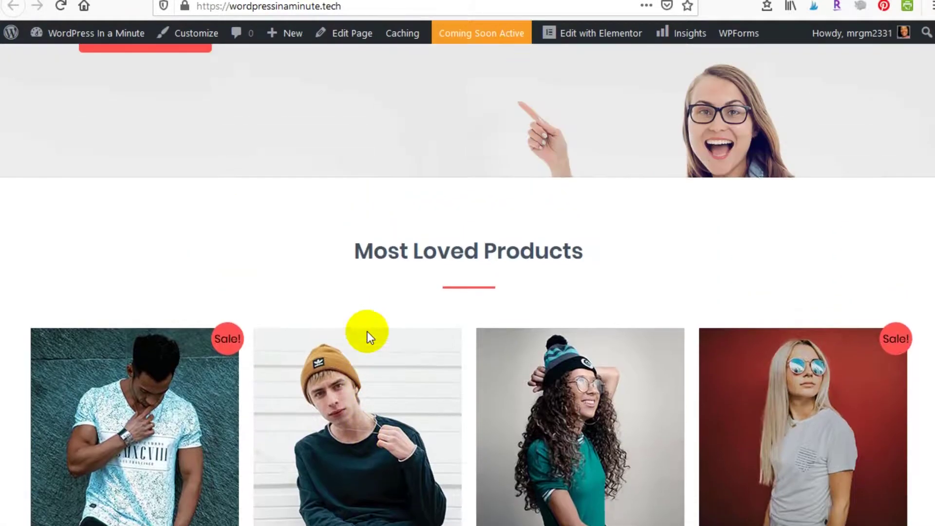
{"action": "scroll", "coordinate": [367, 331], "scroll_direction": "up", "scroll_amount": 2}
{"action": "scroll", "coordinate": [367, 331], "scroll_direction": "down", "scroll_amount": 14}
{"action": "scroll", "coordinate": [368, 331], "scroll_direction": "up", "scroll_amount": 4}
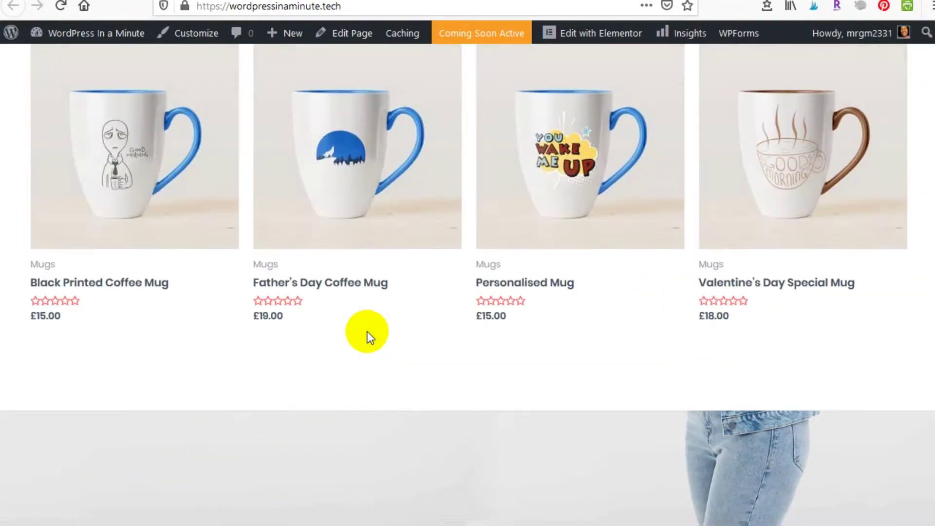
{"action": "scroll", "coordinate": [368, 331], "scroll_direction": "up", "scroll_amount": 10}
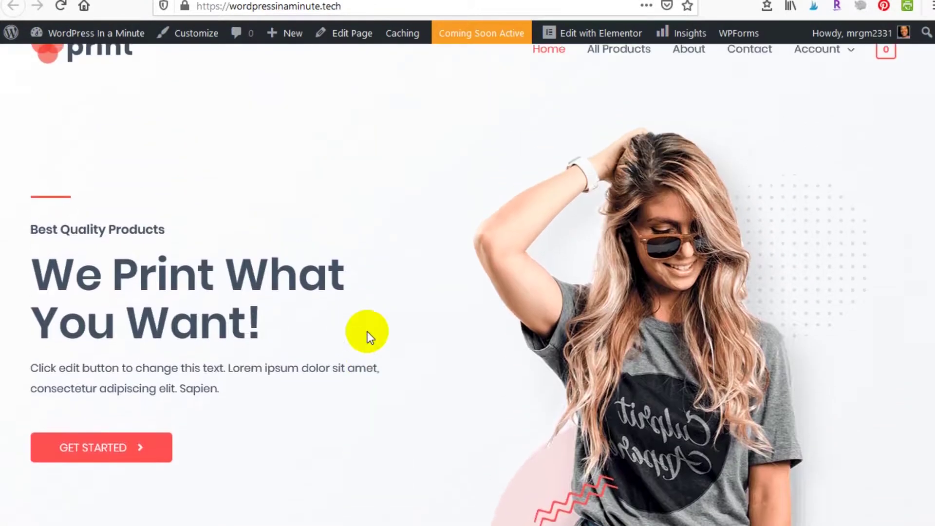
{"action": "scroll", "coordinate": [367, 331], "scroll_direction": "up", "scroll_amount": 1}
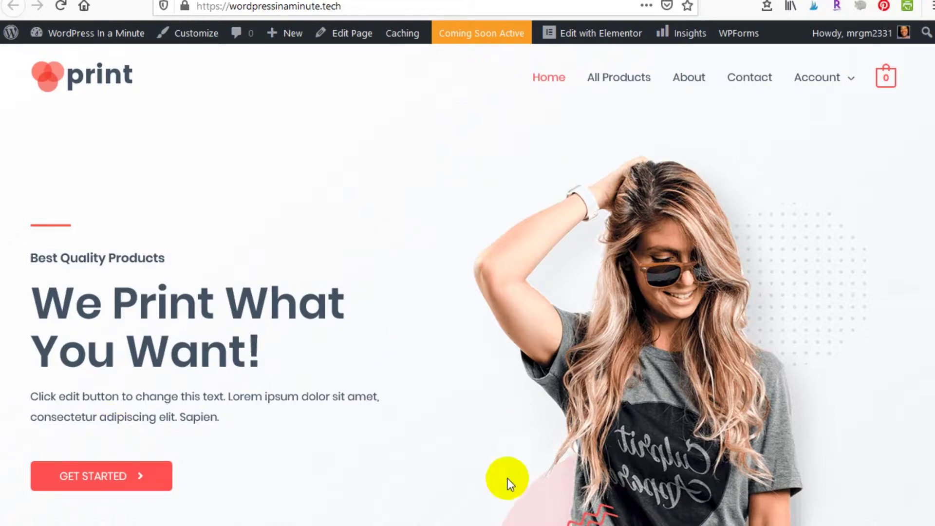
{"action": "mouse_move", "coordinate": [524, 426]}
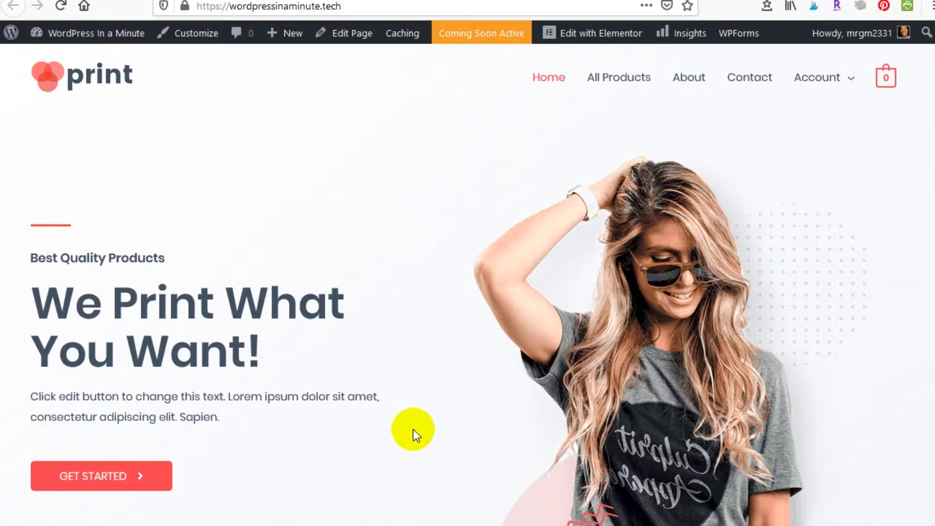
{"action": "scroll", "coordinate": [428, 411], "scroll_direction": "down", "scroll_amount": 5}
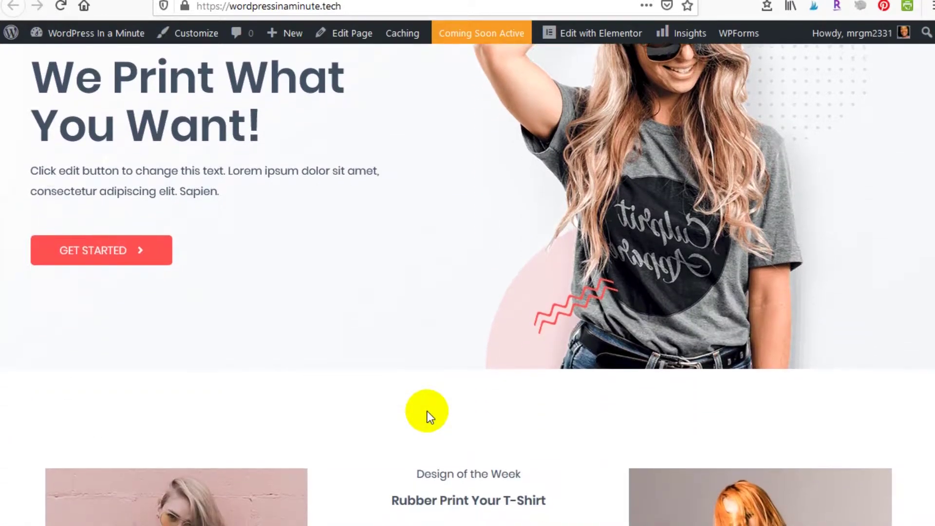
{"action": "scroll", "coordinate": [428, 411], "scroll_direction": "down", "scroll_amount": 2}
{"action": "scroll", "coordinate": [428, 411], "scroll_direction": "up", "scroll_amount": 6}
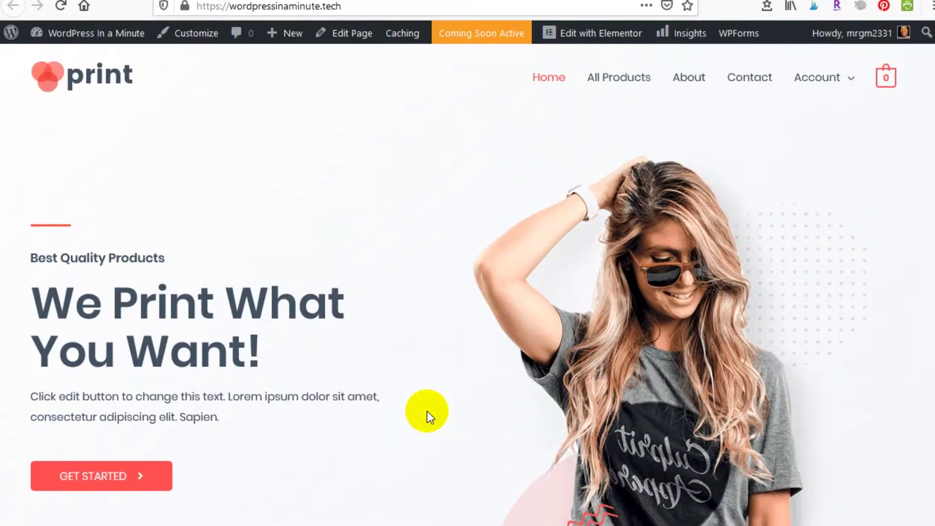
- Look through the home page's T-shirt designs, featured mugs, Deal of the Day, most loved products, client testimonials and footer, then return to the hero banner
{"action": "scroll", "coordinate": [428, 411], "scroll_direction": "down", "scroll_amount": 10}
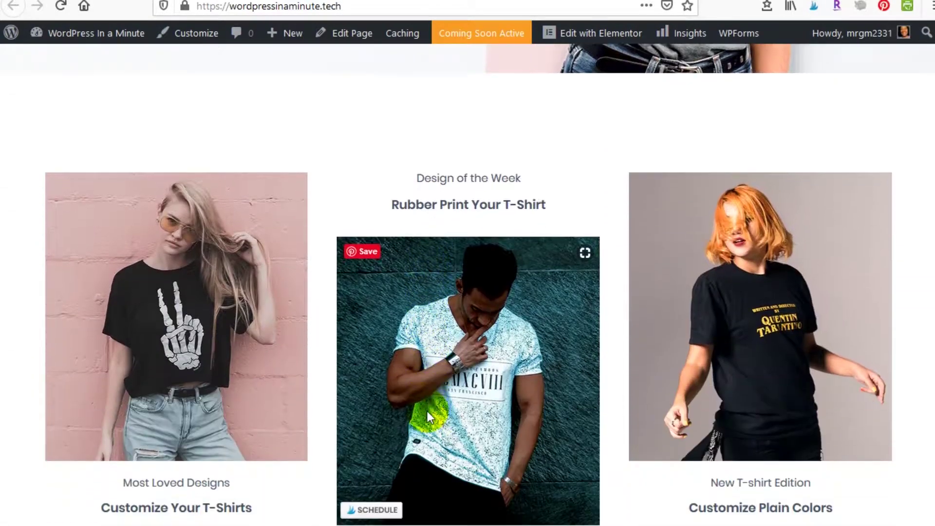
{"action": "scroll", "coordinate": [428, 411], "scroll_direction": "down", "scroll_amount": 6}
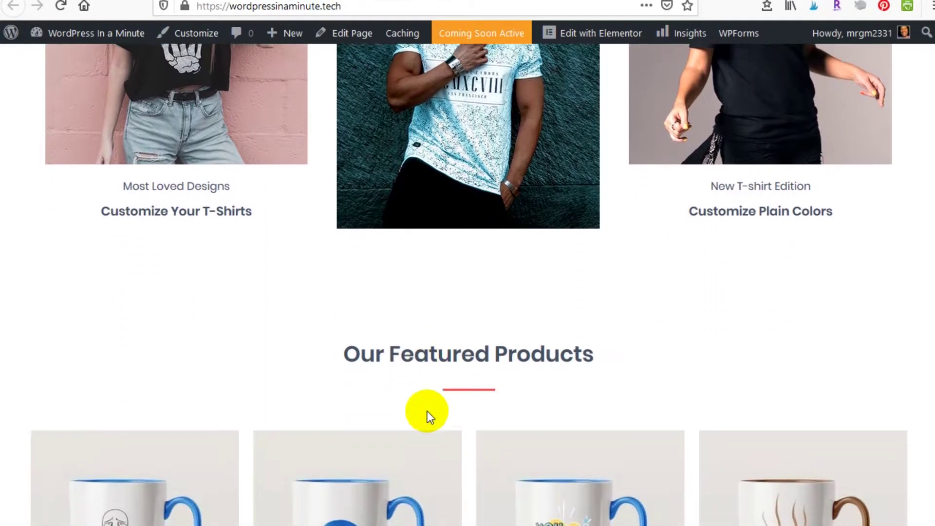
{"action": "scroll", "coordinate": [428, 412], "scroll_direction": "down", "scroll_amount": 9}
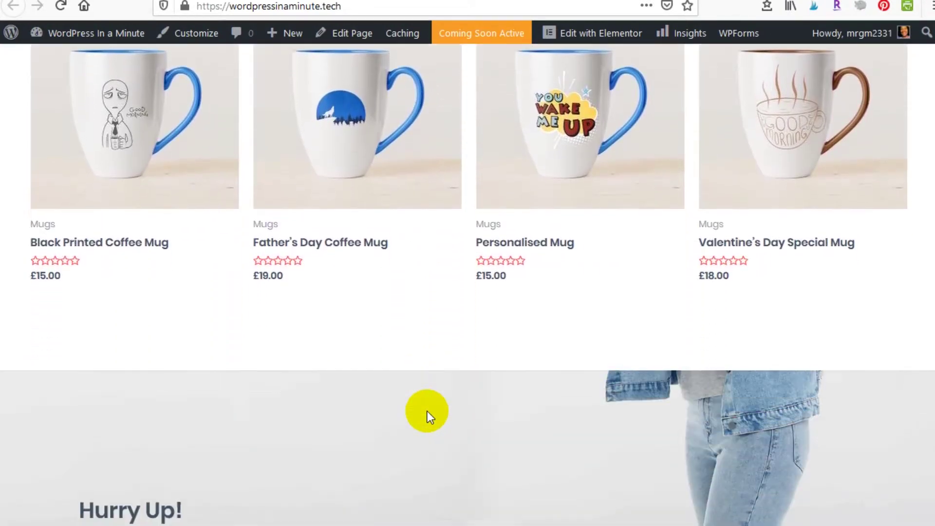
{"action": "scroll", "coordinate": [427, 412], "scroll_direction": "down", "scroll_amount": 2}
{"action": "scroll", "coordinate": [427, 411], "scroll_direction": "down", "scroll_amount": 3}
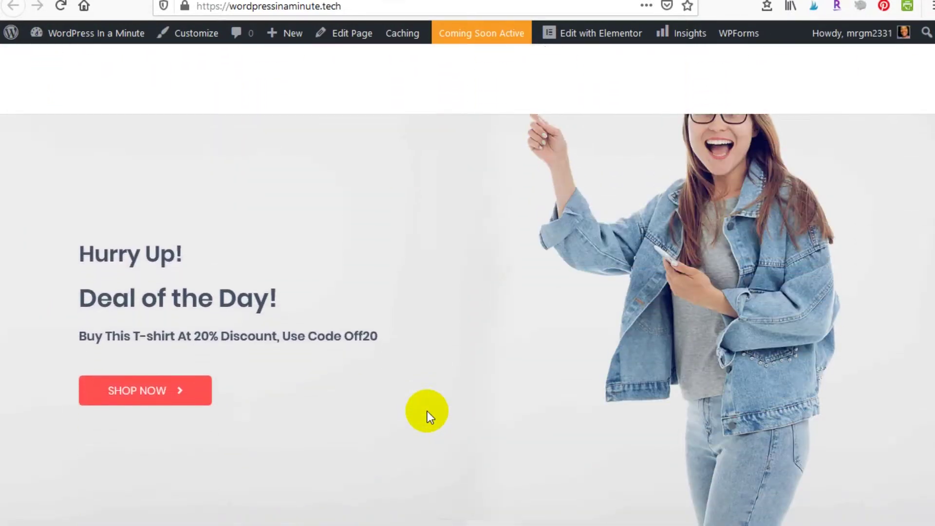
{"action": "scroll", "coordinate": [427, 411], "scroll_direction": "down", "scroll_amount": 3}
{"action": "scroll", "coordinate": [428, 411], "scroll_direction": "down", "scroll_amount": 2}
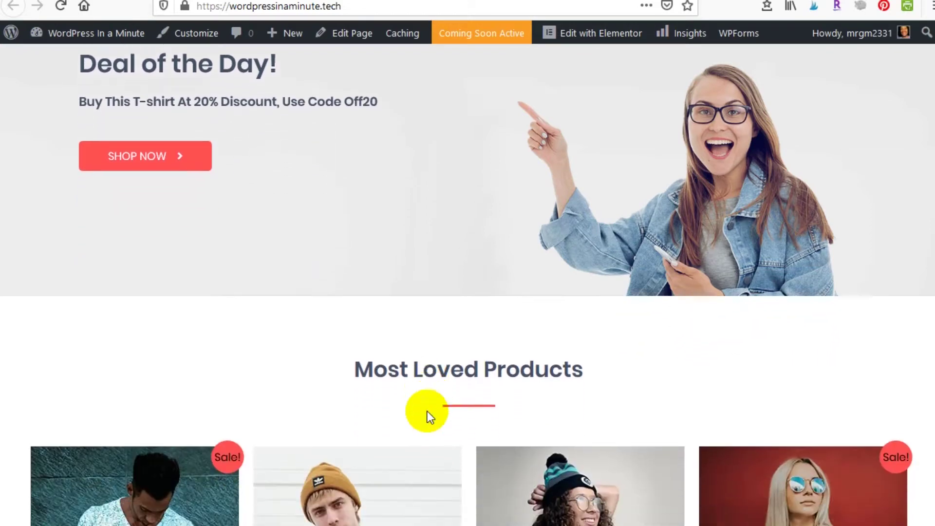
{"action": "scroll", "coordinate": [428, 411], "scroll_direction": "down", "scroll_amount": 5}
{"action": "scroll", "coordinate": [427, 411], "scroll_direction": "down", "scroll_amount": 2}
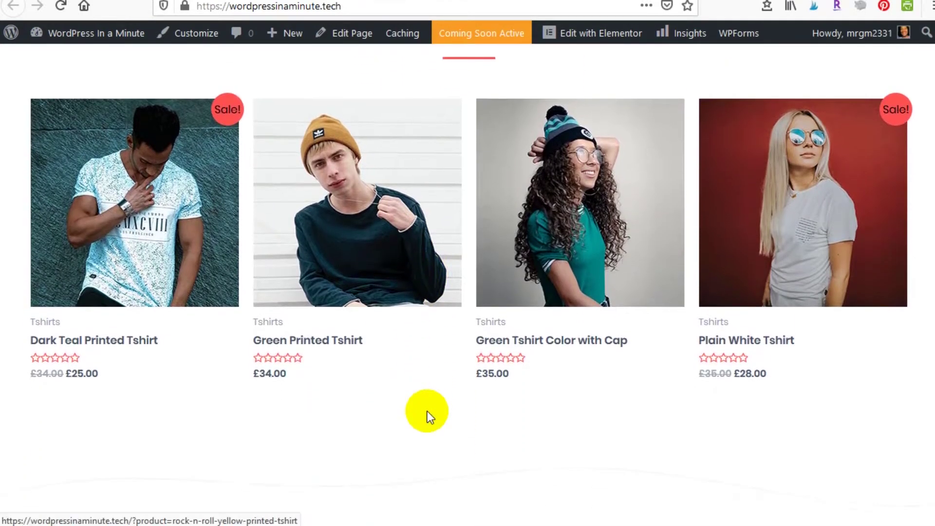
{"action": "scroll", "coordinate": [427, 411], "scroll_direction": "down", "scroll_amount": 8}
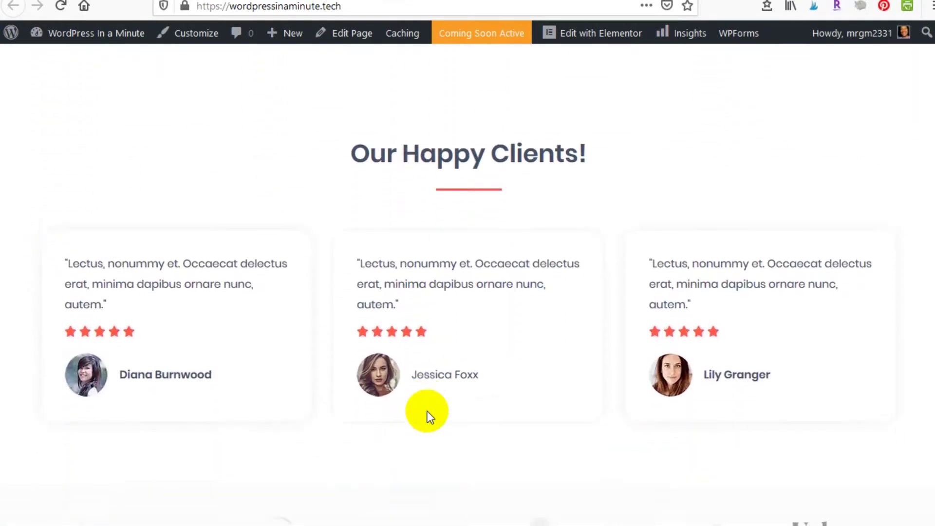
{"action": "scroll", "coordinate": [427, 411], "scroll_direction": "down", "scroll_amount": 5}
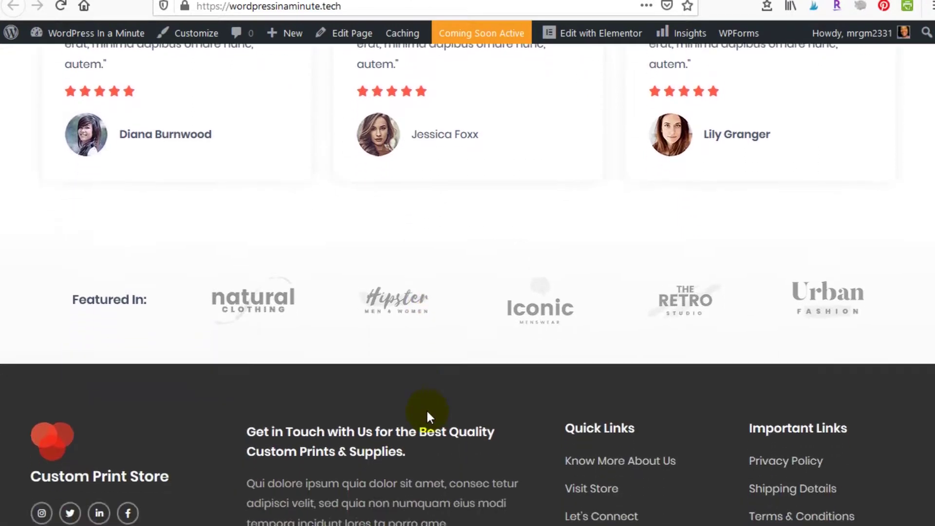
{"action": "scroll", "coordinate": [427, 412], "scroll_direction": "down", "scroll_amount": 3}
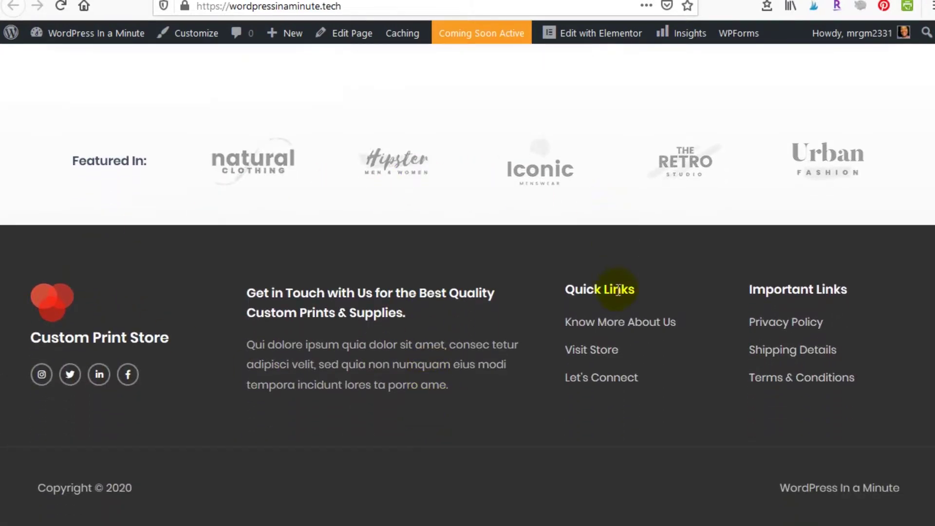
{"action": "scroll", "coordinate": [618, 291], "scroll_direction": "up", "scroll_amount": 15}
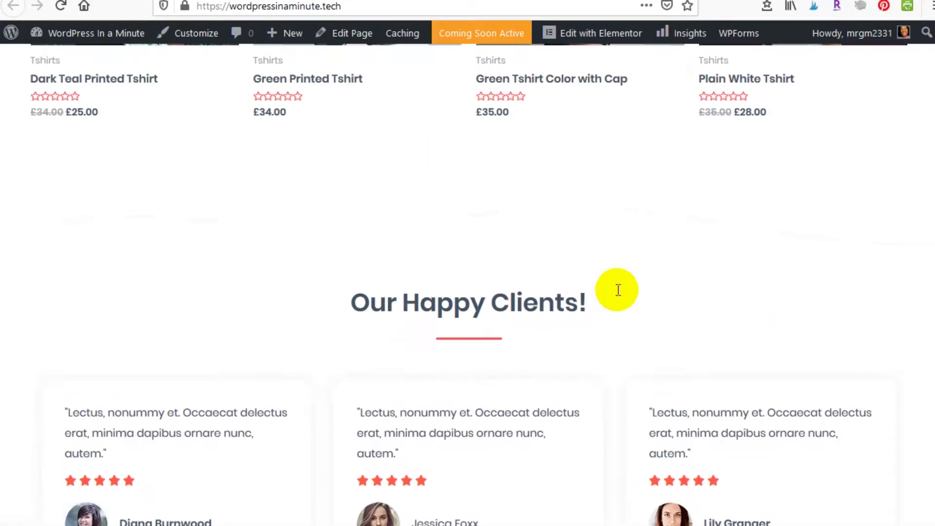
{"action": "scroll", "coordinate": [618, 292], "scroll_direction": "up", "scroll_amount": 8}
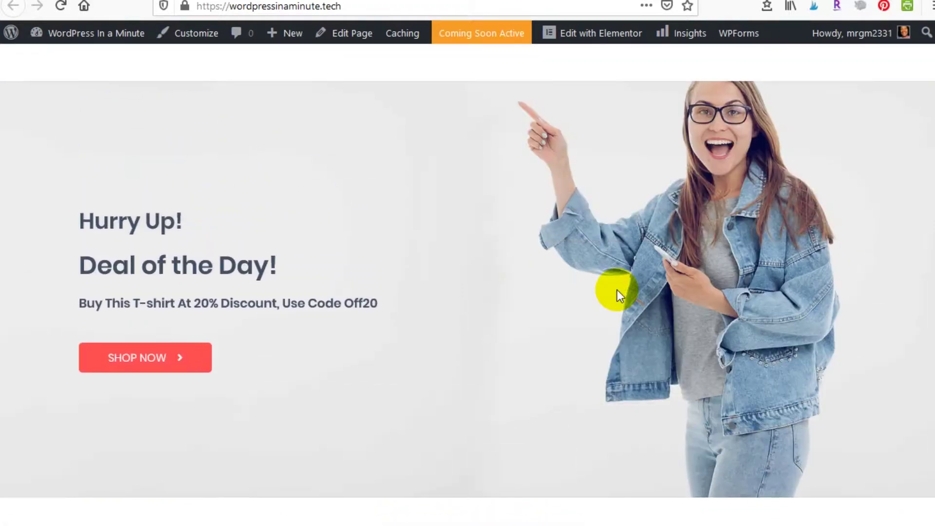
{"action": "scroll", "coordinate": [618, 291], "scroll_direction": "up", "scroll_amount": 10}
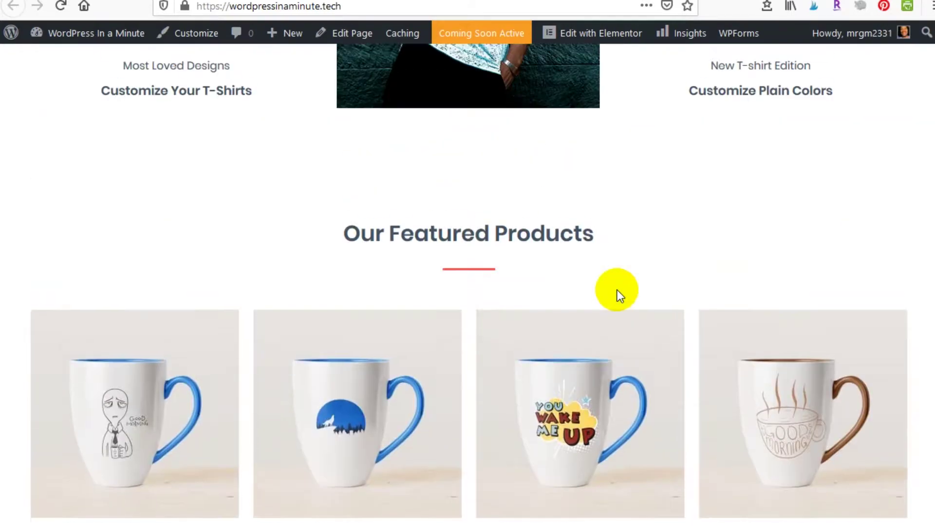
{"action": "scroll", "coordinate": [618, 291], "scroll_direction": "up", "scroll_amount": 10}
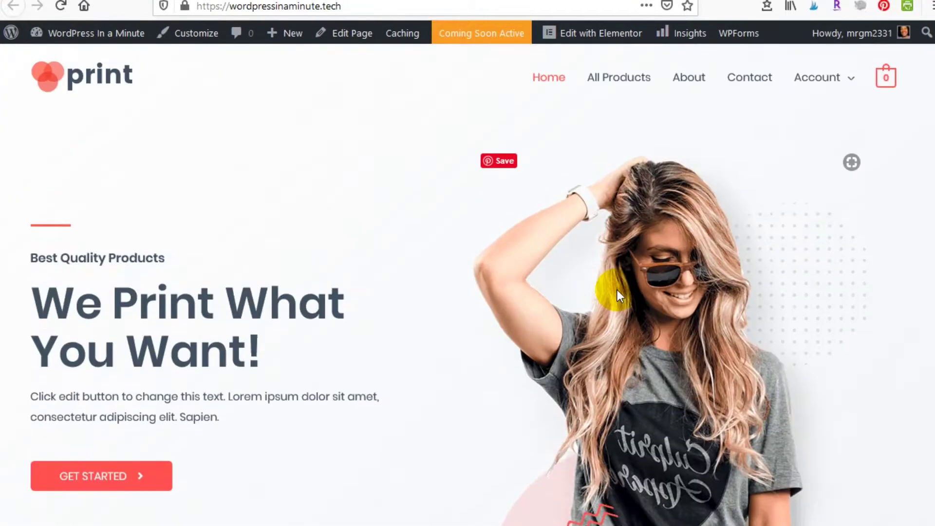
- Open the All Products shop page, browse both pages of products and return to the first page
{"action": "left_click", "coordinate": [621, 82]}
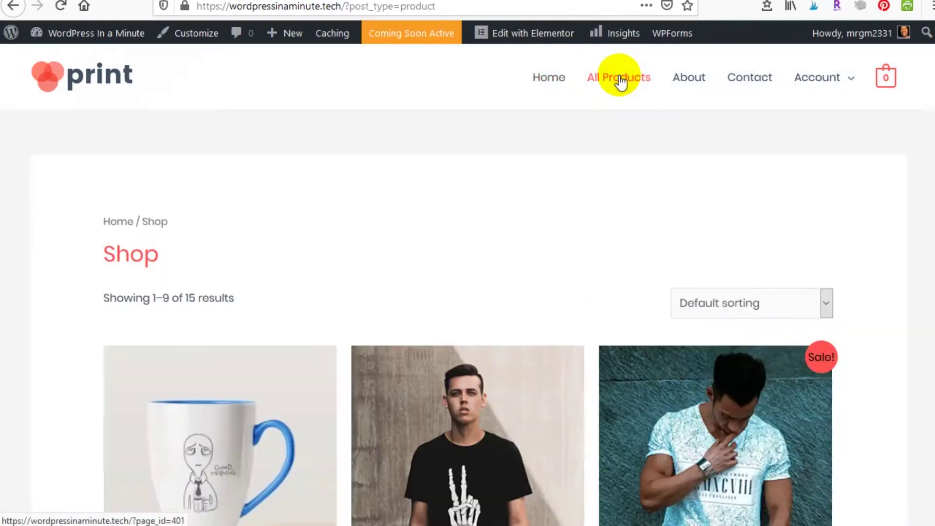
{"action": "scroll", "coordinate": [579, 247], "scroll_direction": "down", "scroll_amount": 10}
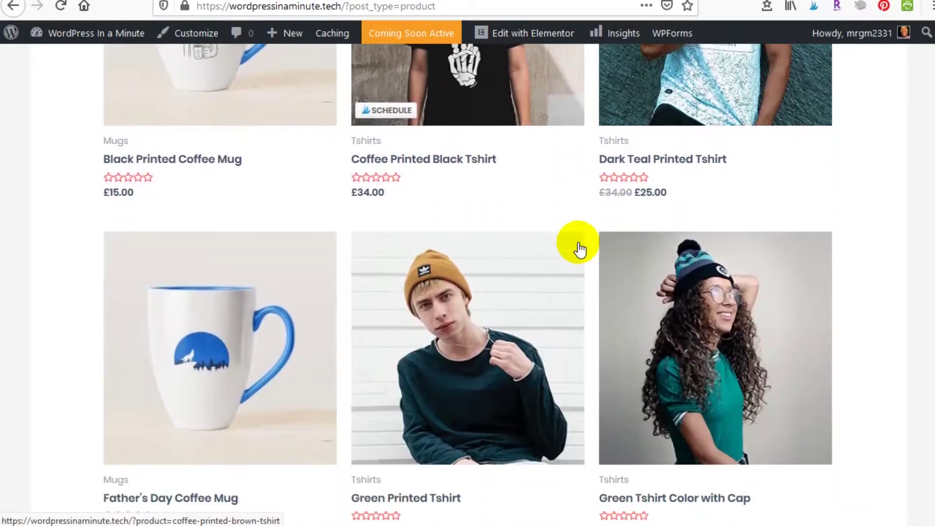
{"action": "scroll", "coordinate": [578, 245], "scroll_direction": "down", "scroll_amount": 10}
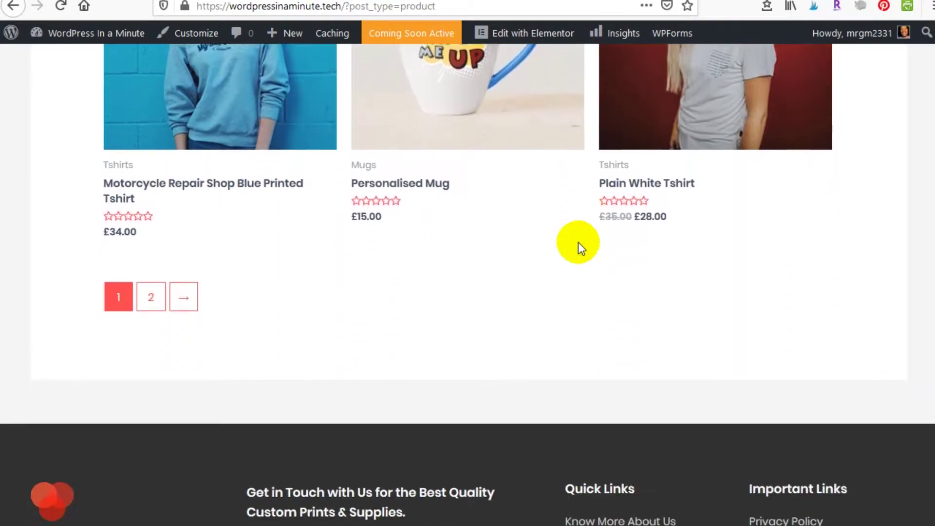
{"action": "scroll", "coordinate": [579, 243], "scroll_direction": "down", "scroll_amount": 2}
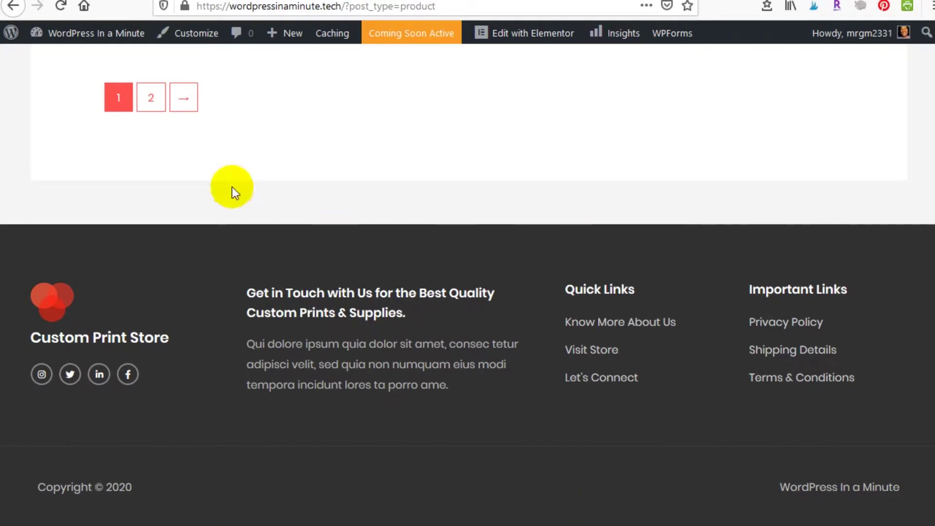
{"action": "left_click", "coordinate": [186, 102]}
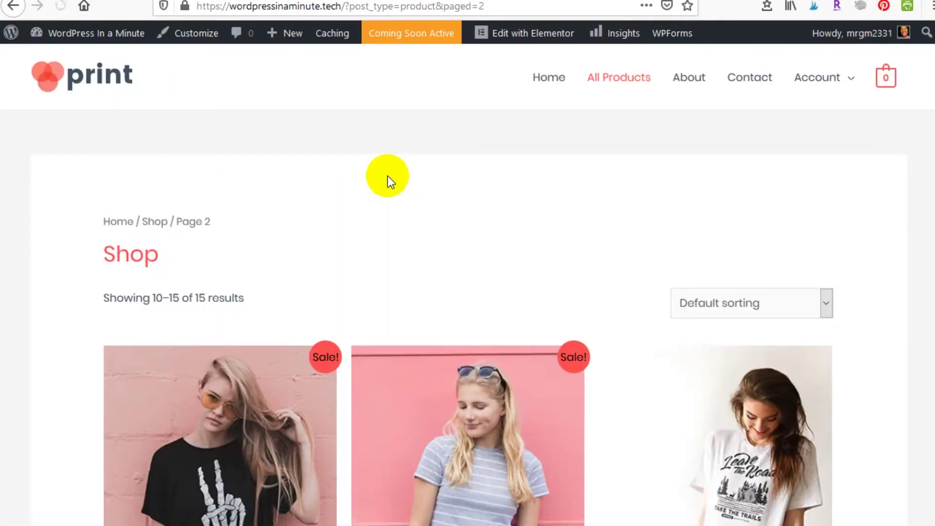
{"action": "scroll", "coordinate": [388, 177], "scroll_direction": "down", "scroll_amount": 12}
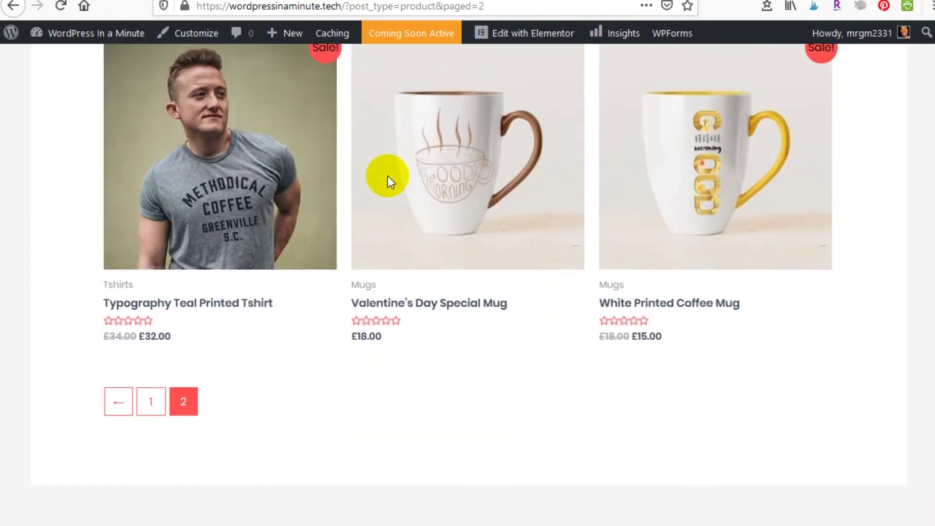
{"action": "scroll", "coordinate": [388, 176], "scroll_direction": "down", "scroll_amount": 5}
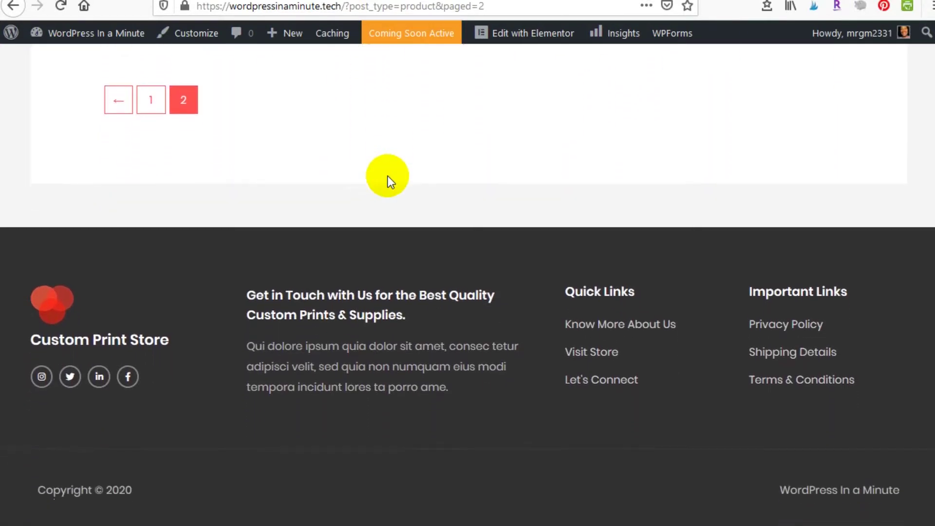
{"action": "scroll", "coordinate": [388, 176], "scroll_direction": "up", "scroll_amount": 4}
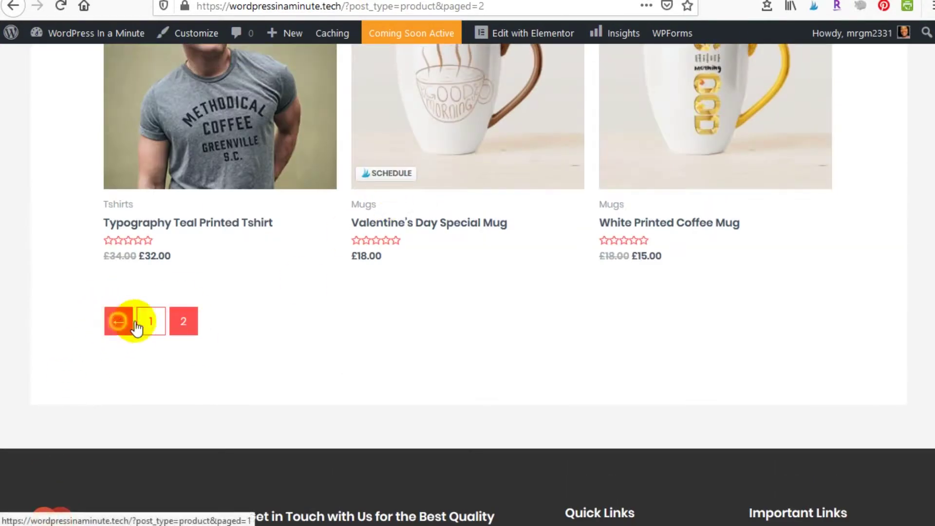
{"action": "left_click", "coordinate": [119, 321]}
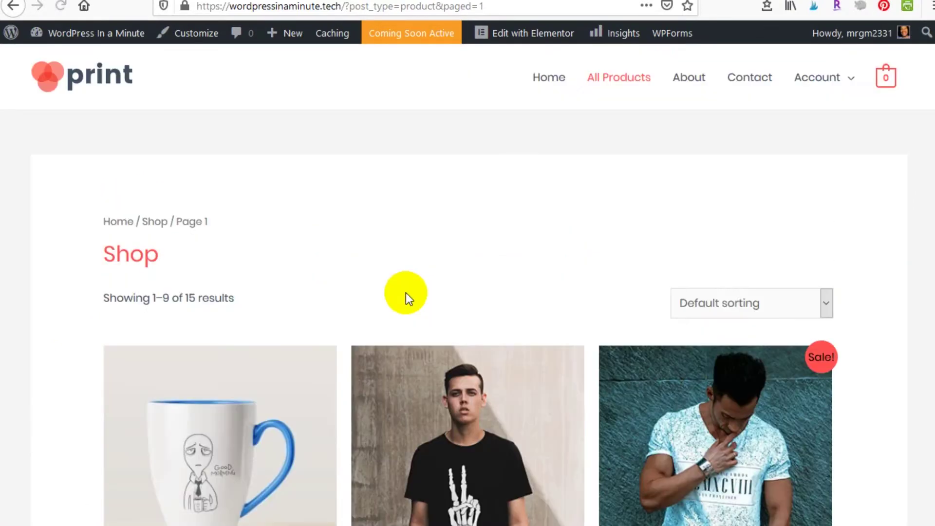
- Open the About page and review its store description, creative team and service sections down to the footer and back
{"action": "left_click", "coordinate": [690, 90]}
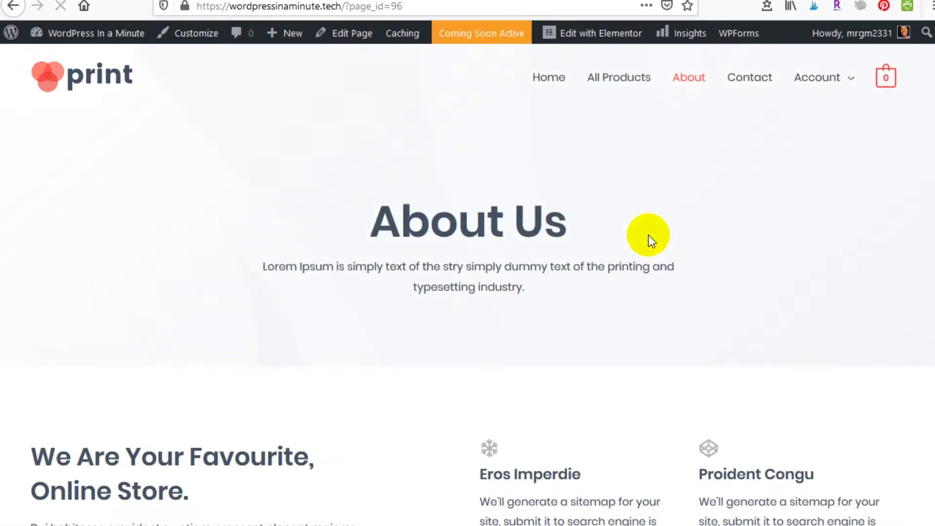
{"action": "scroll", "coordinate": [648, 235], "scroll_direction": "down", "scroll_amount": 4}
{"action": "scroll", "coordinate": [648, 235], "scroll_direction": "down", "scroll_amount": 3}
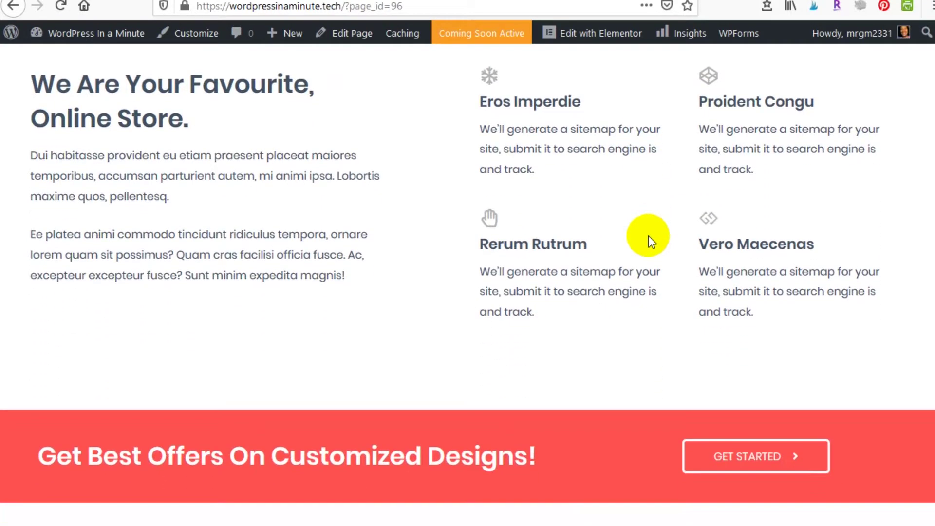
{"action": "scroll", "coordinate": [648, 236], "scroll_direction": "down", "scroll_amount": 3}
{"action": "scroll", "coordinate": [648, 236], "scroll_direction": "down", "scroll_amount": 8}
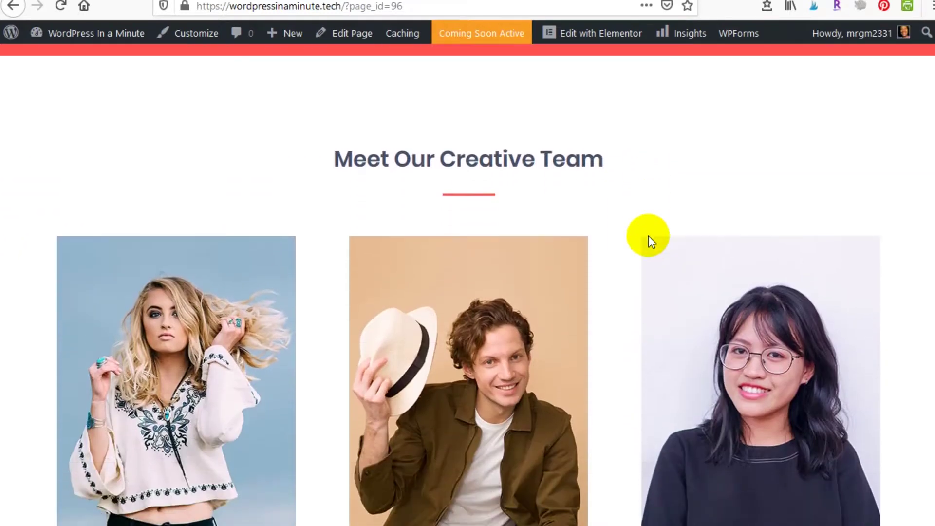
{"action": "scroll", "coordinate": [648, 236], "scroll_direction": "down", "scroll_amount": 15}
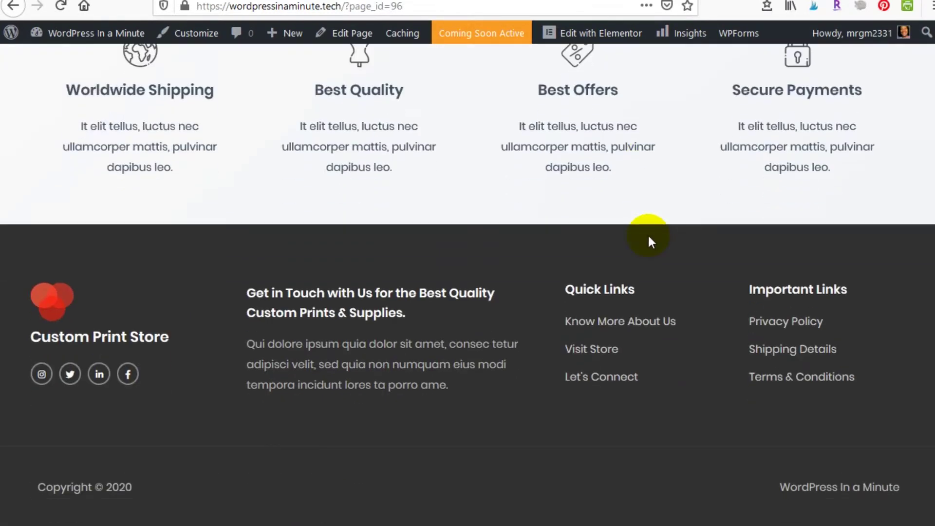
{"action": "scroll", "coordinate": [648, 236], "scroll_direction": "up", "scroll_amount": 20}
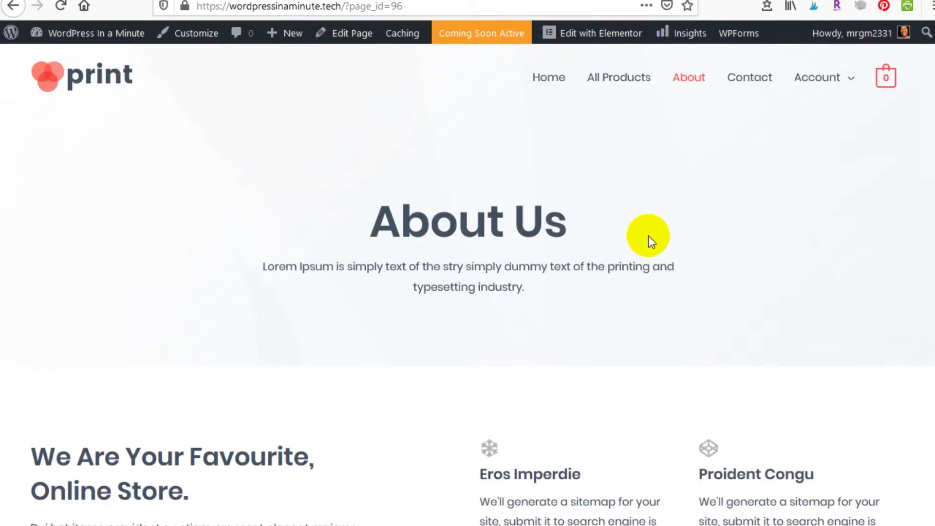
- Open the Contact page and review its contact details, query form and footer
{"action": "left_click", "coordinate": [749, 80]}
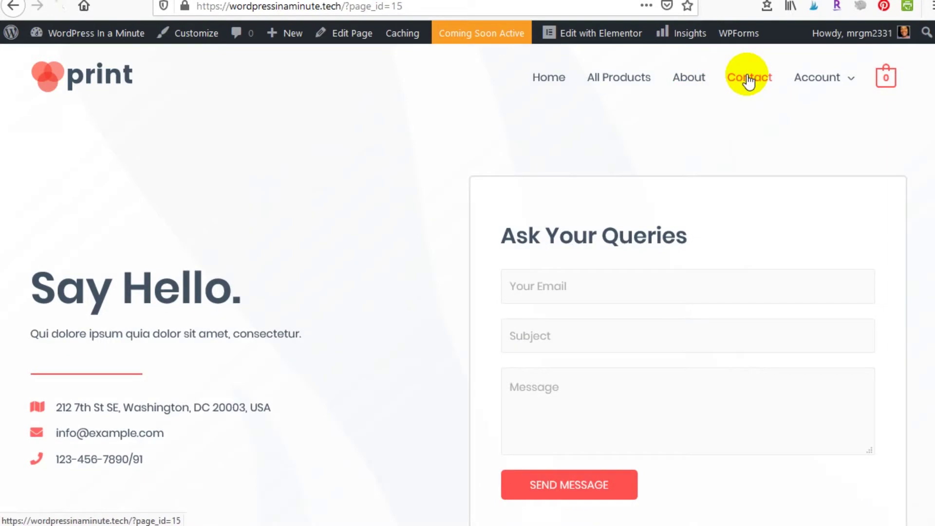
{"action": "scroll", "coordinate": [659, 312], "scroll_direction": "down", "scroll_amount": 8}
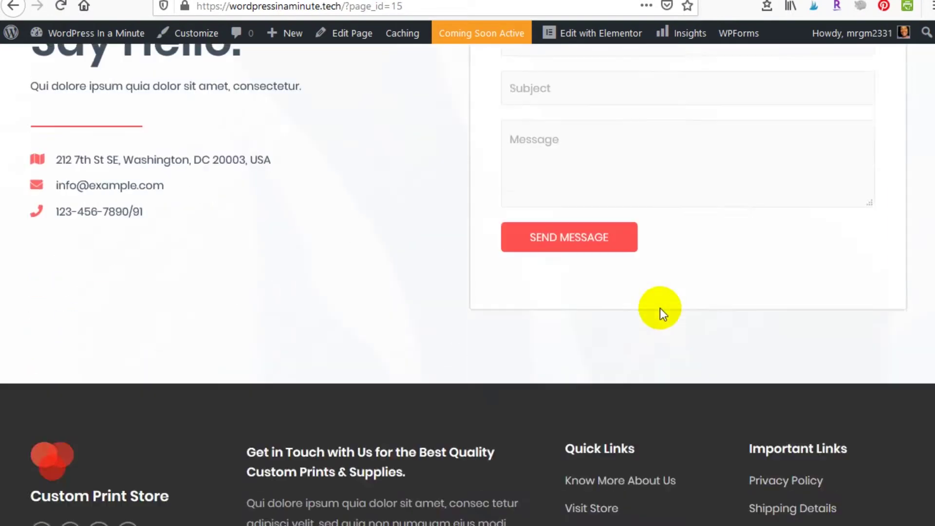
{"action": "scroll", "coordinate": [660, 308], "scroll_direction": "up", "scroll_amount": 8}
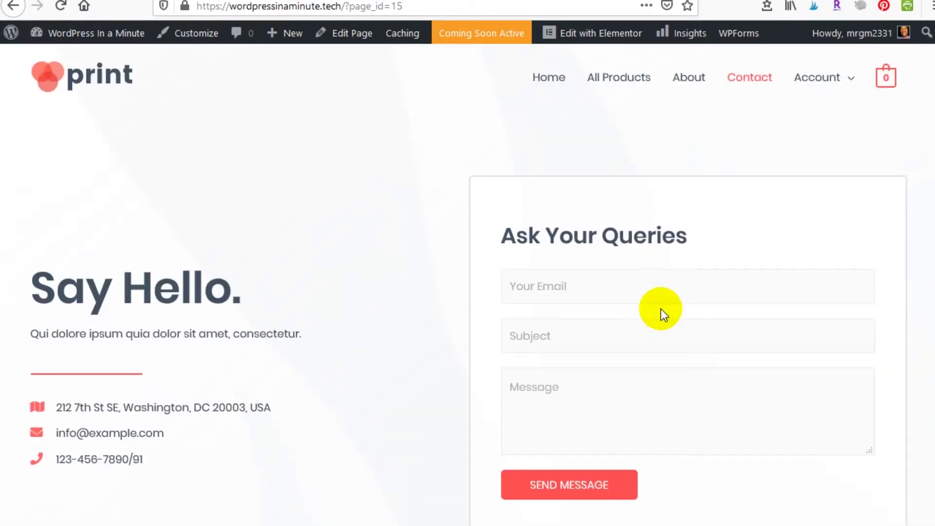
- Open the My account page to view its customer options, and preview the contents of the shopping cart
{"action": "left_click", "coordinate": [816, 87]}
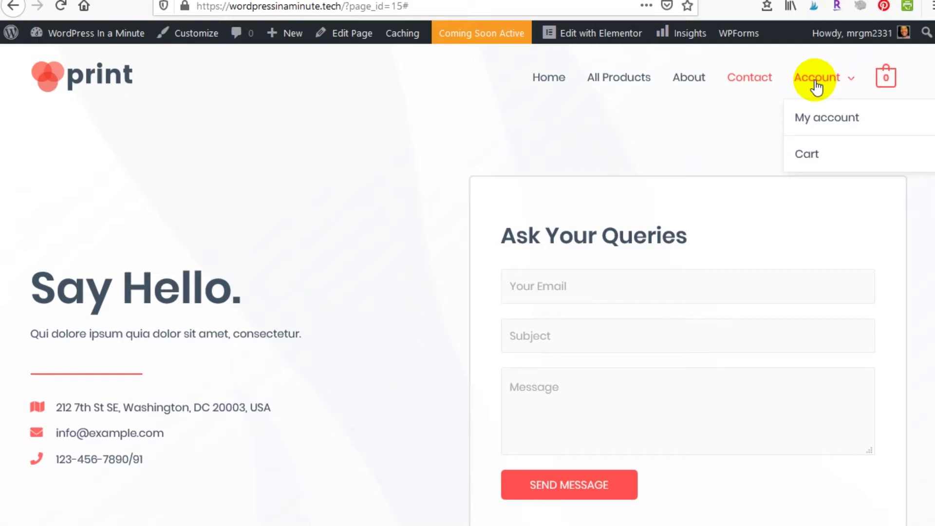
{"action": "left_click", "coordinate": [824, 122]}
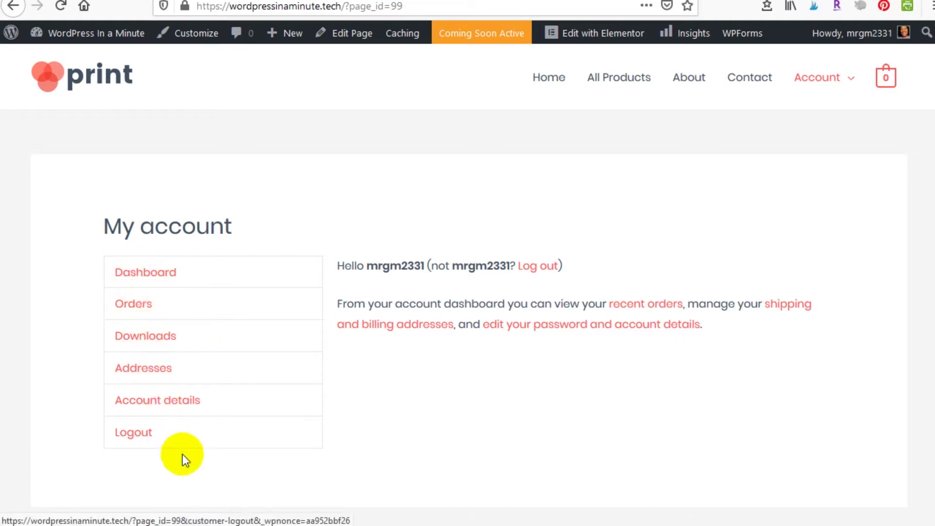
{"action": "mouse_move", "coordinate": [888, 82]}
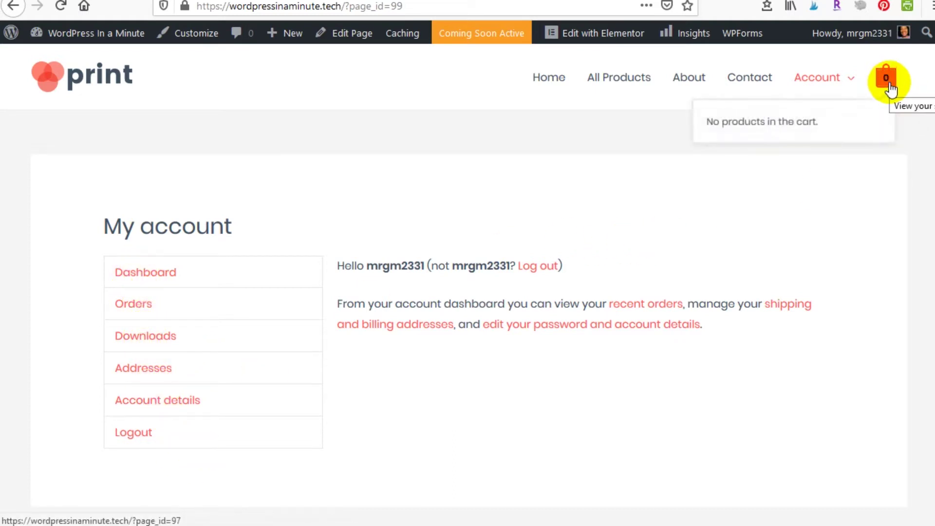
- Return to the site's home page and look over its T-shirt designs and featured mugs once more
{"action": "left_click", "coordinate": [550, 82]}
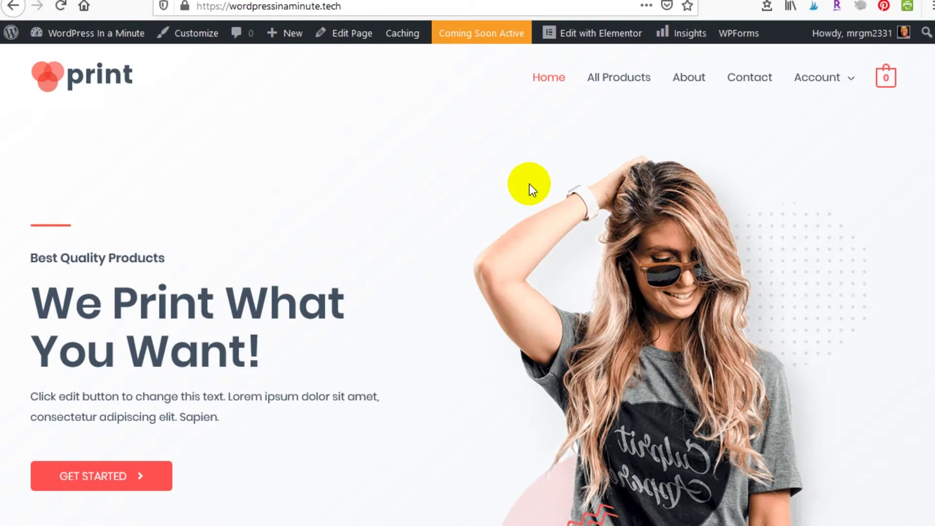
{"action": "scroll", "coordinate": [367, 373], "scroll_direction": "down", "scroll_amount": 10}
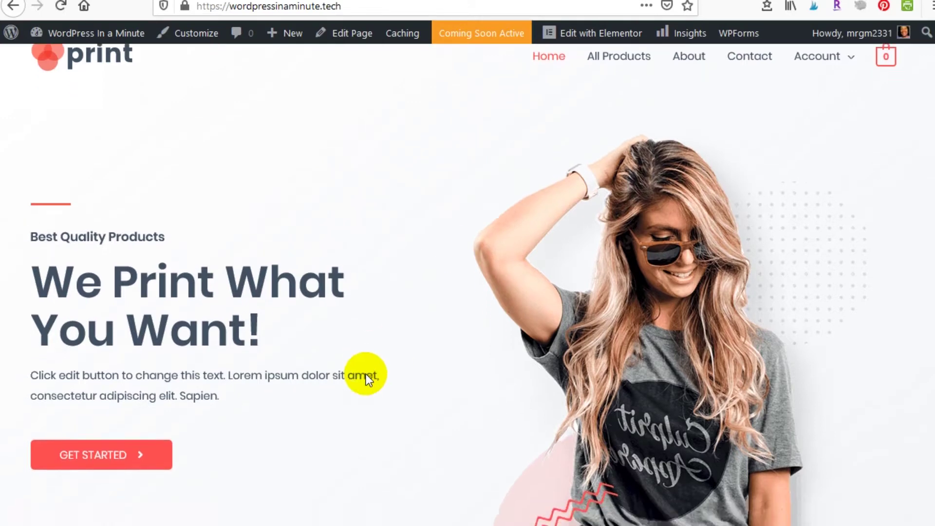
{"action": "scroll", "coordinate": [365, 375], "scroll_direction": "down", "scroll_amount": 3}
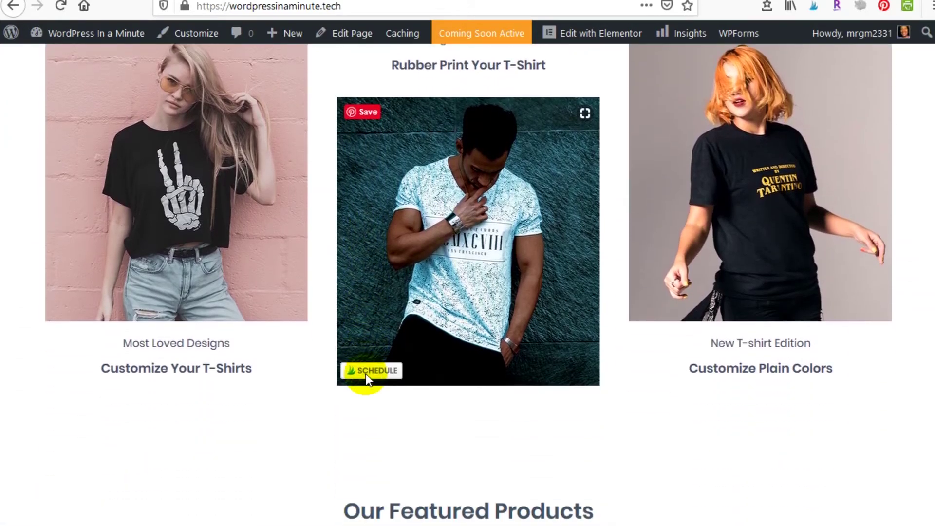
{"action": "scroll", "coordinate": [366, 375], "scroll_direction": "down", "scroll_amount": 5}
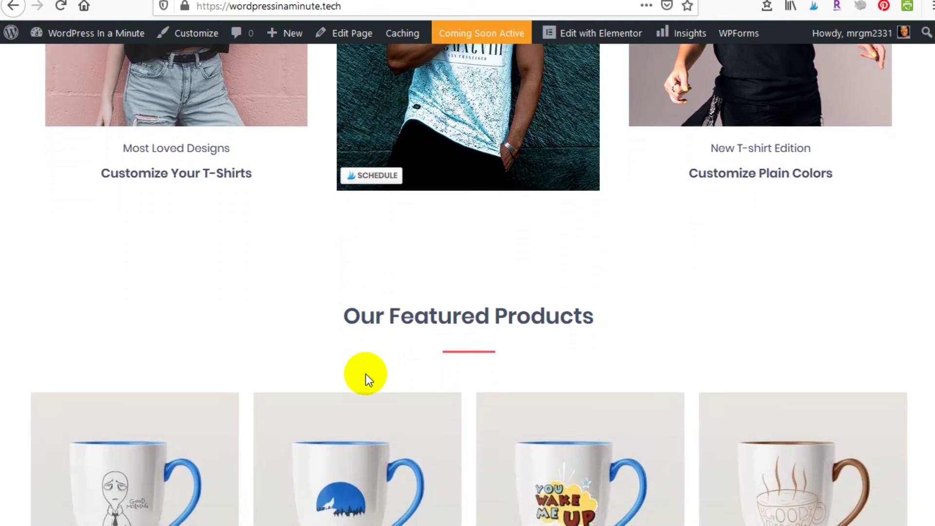
{"action": "scroll", "coordinate": [366, 380], "scroll_direction": "down", "scroll_amount": 15}
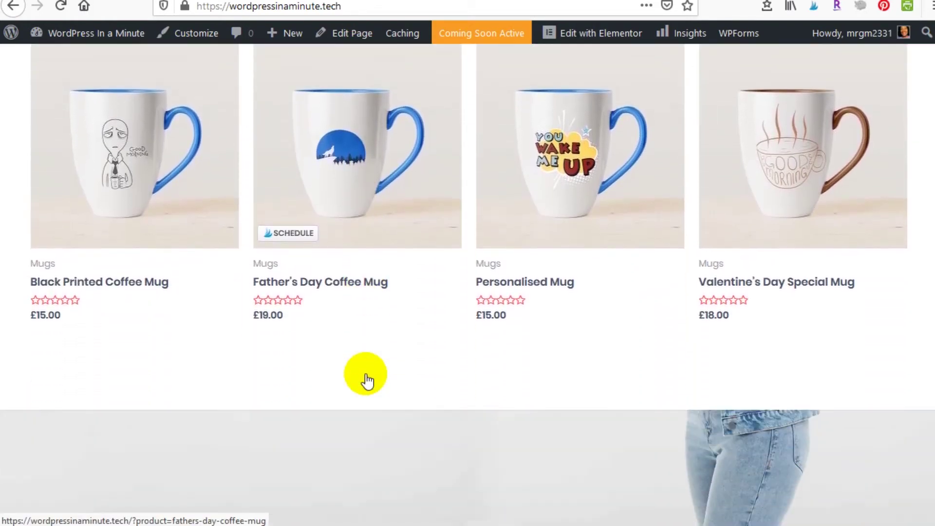
{"action": "scroll", "coordinate": [367, 380], "scroll_direction": "up", "scroll_amount": 20}
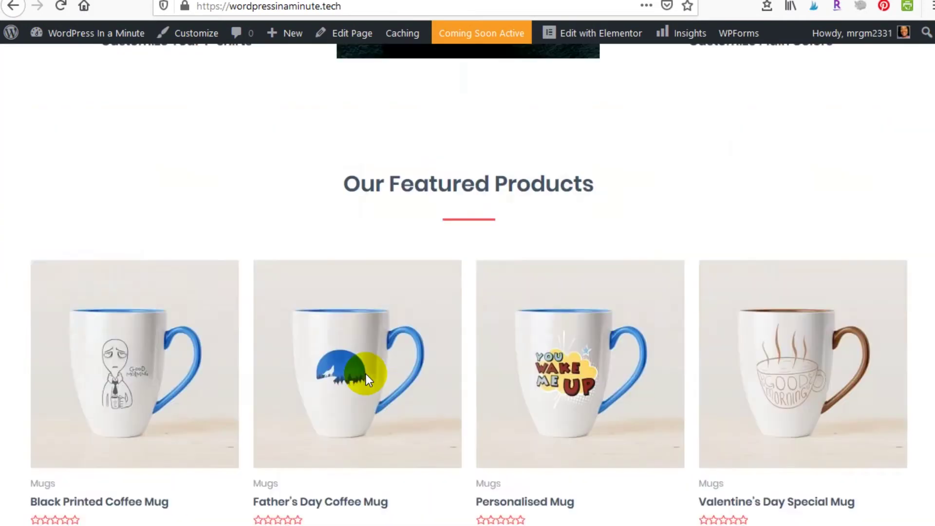